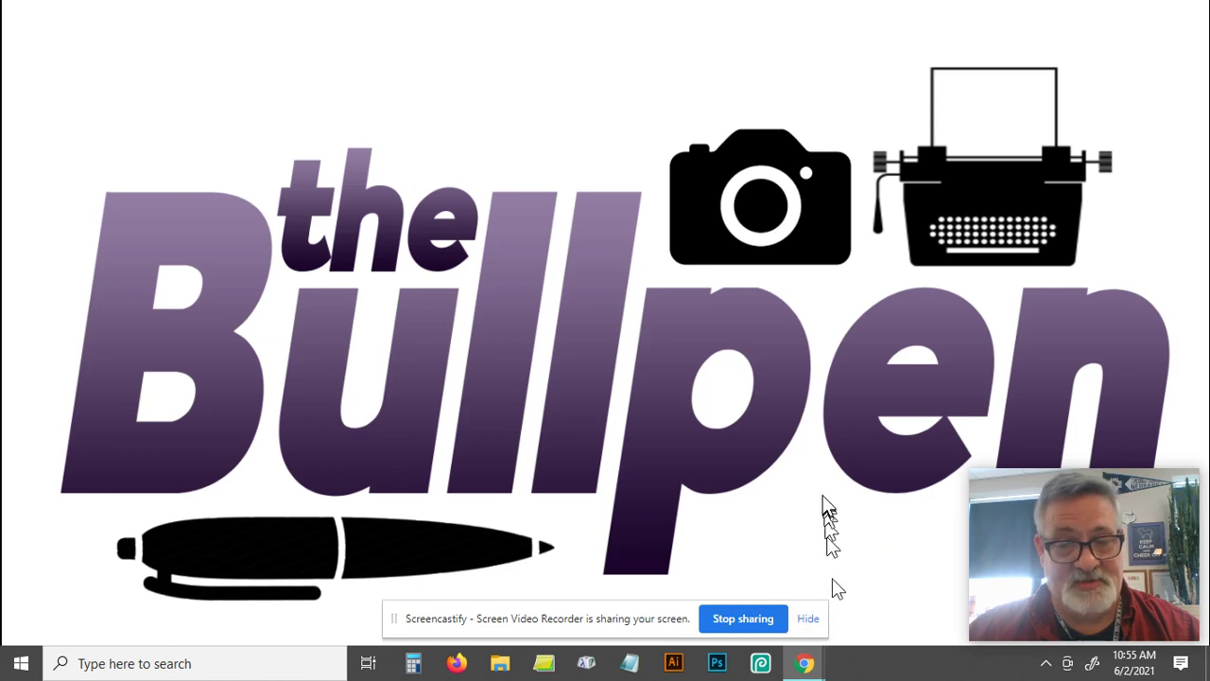
Step: Advance to the 'One-Page Layout' title slide with the Lucidpress logo
key(Right)
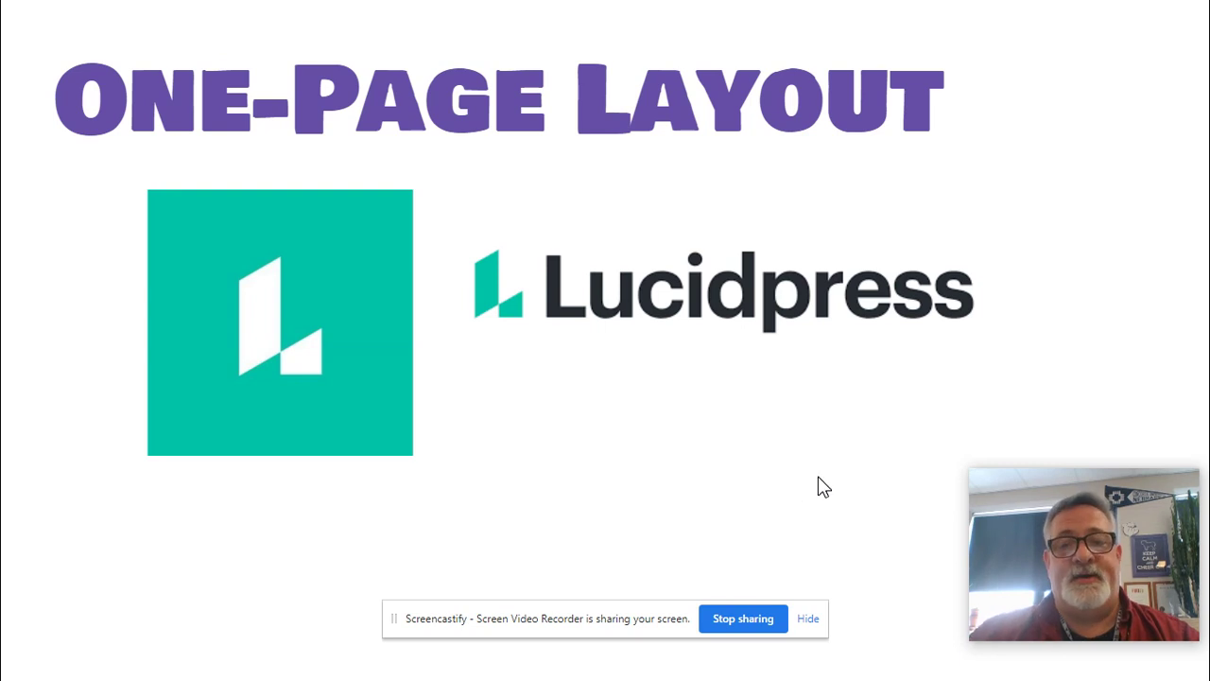
mouse_move(969, 499)
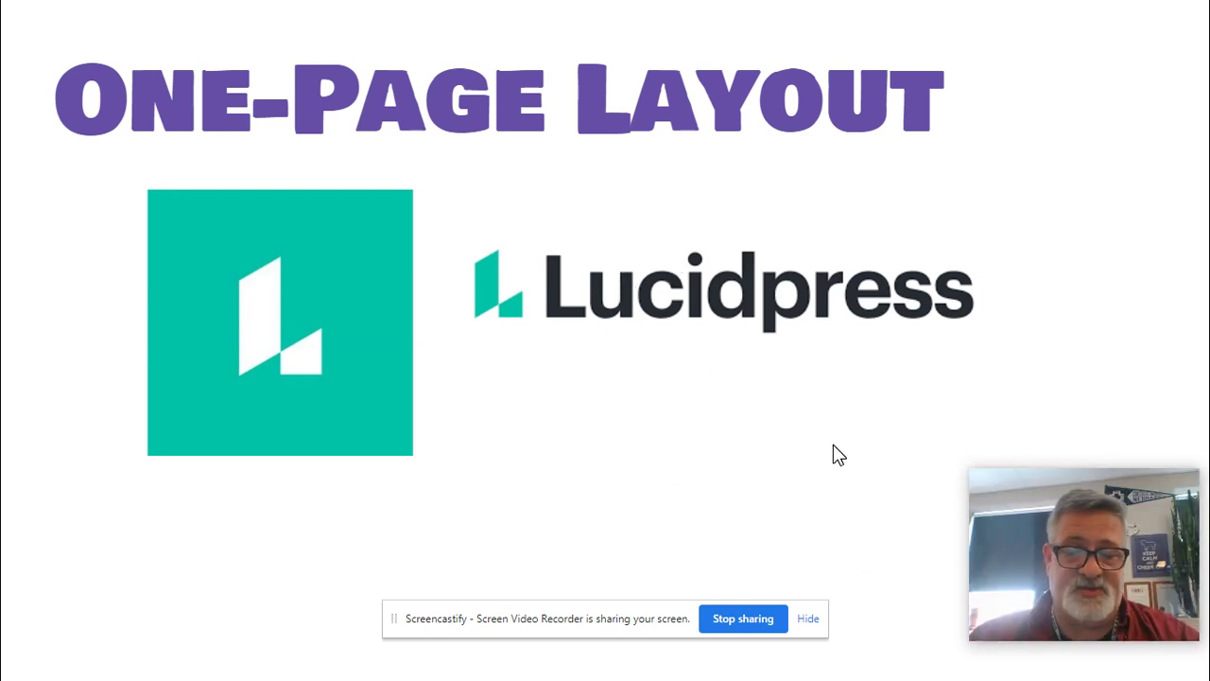
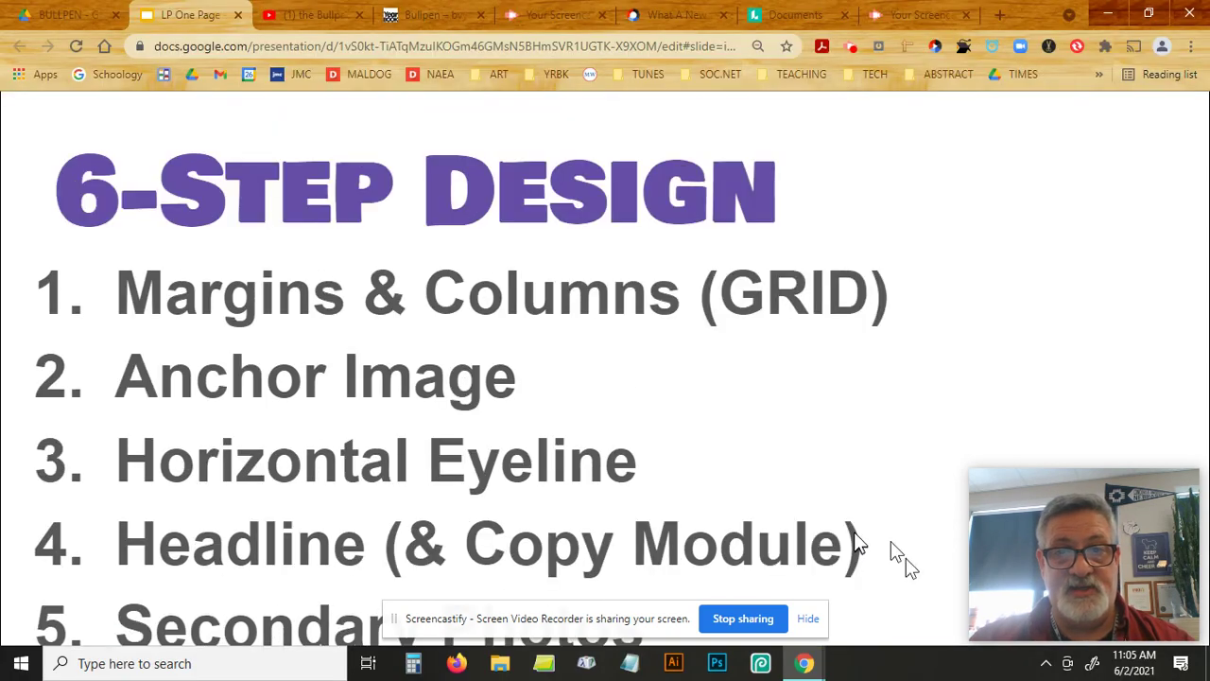
Step: Switch from Google Slides to the Lucidpress Documents tab
click(799, 15)
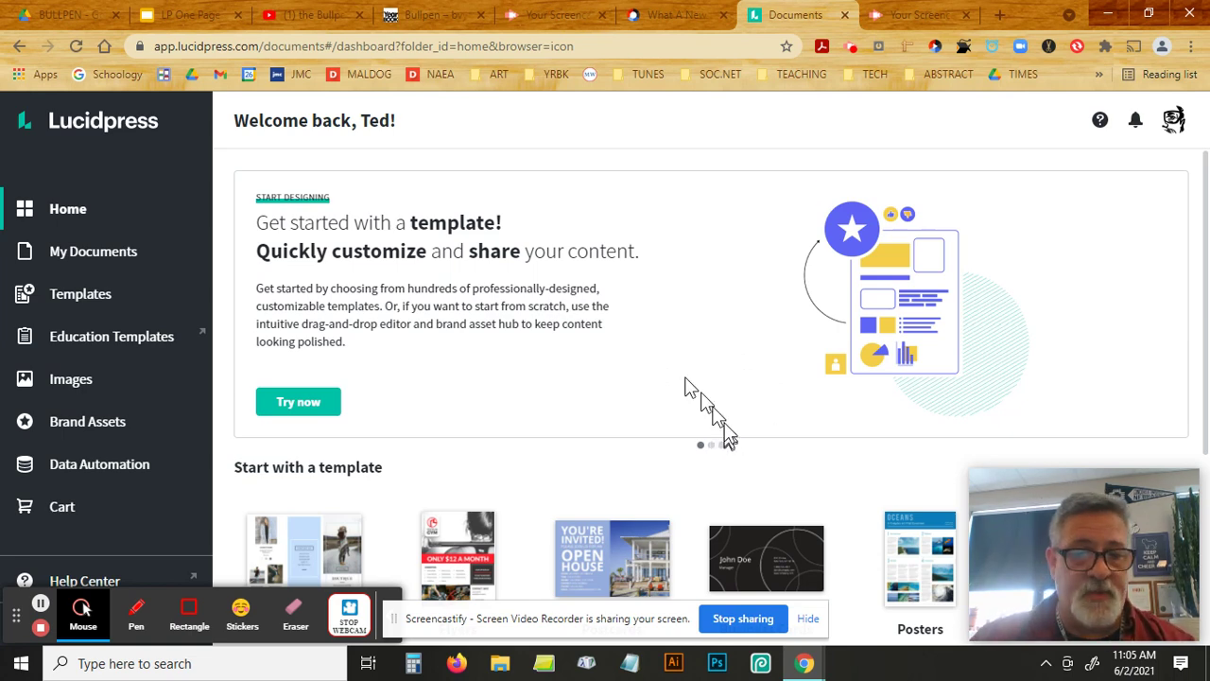
scroll(850, 548, down, 1)
scroll(548, 444, down, 3)
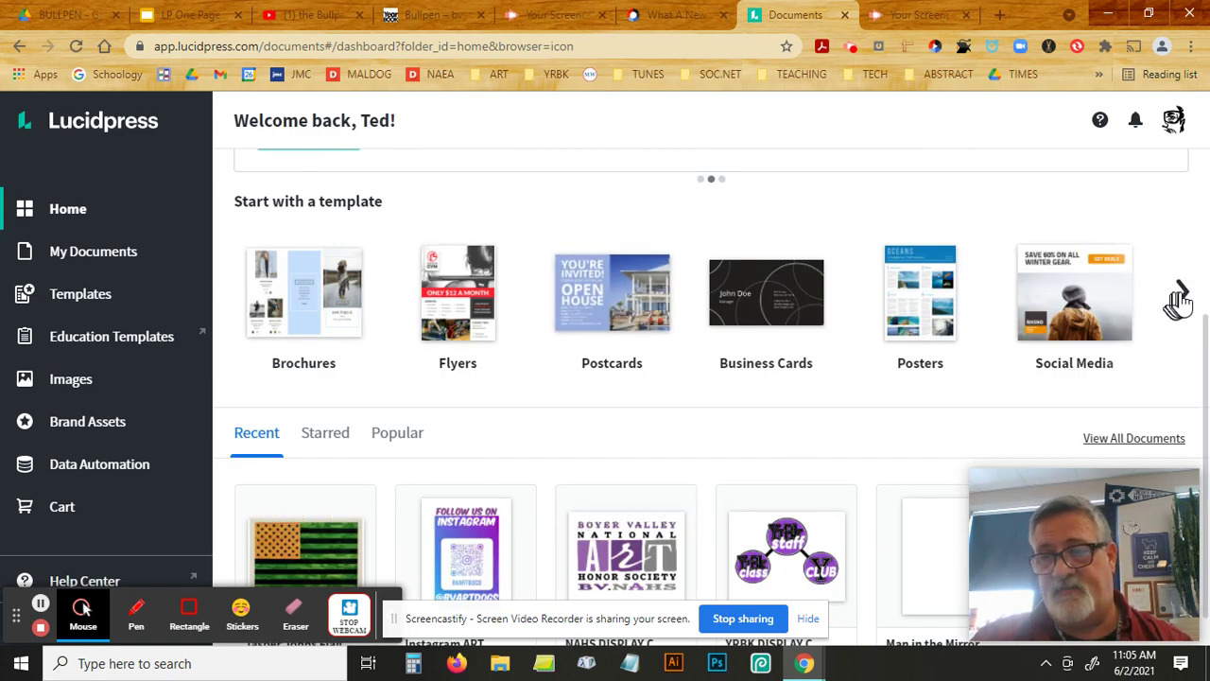
click(1182, 295)
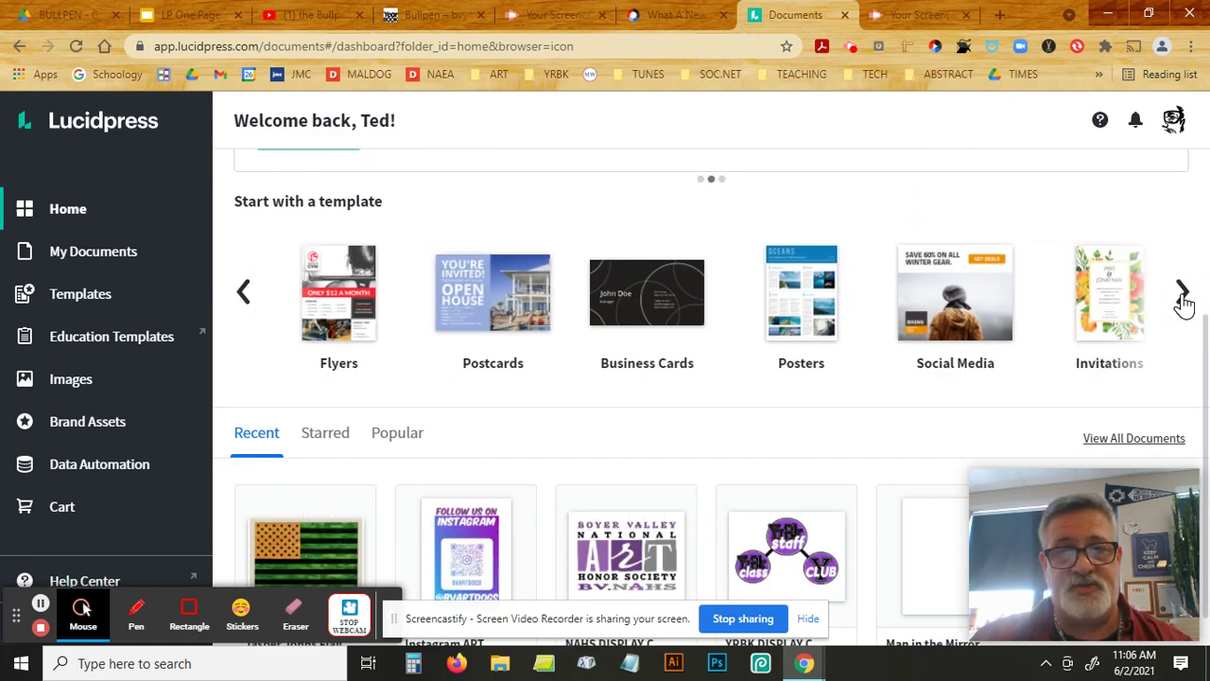
click(243, 299)
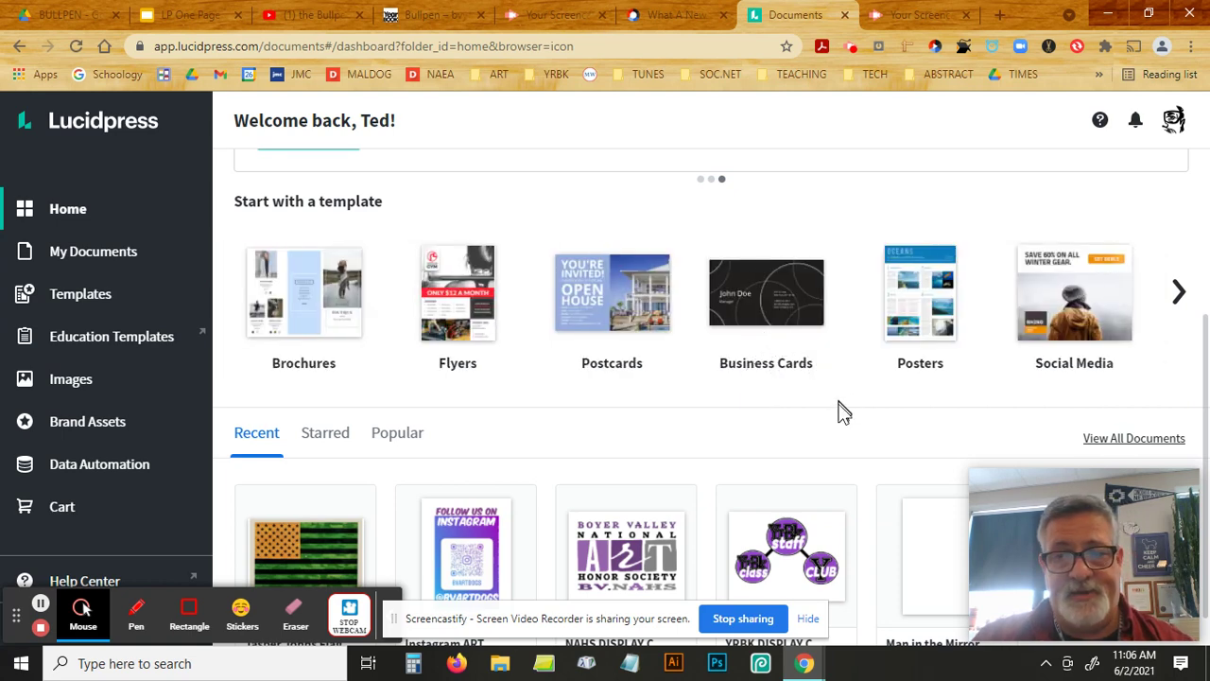
scroll(855, 427, up, 2)
scroll(562, 400, up, 3)
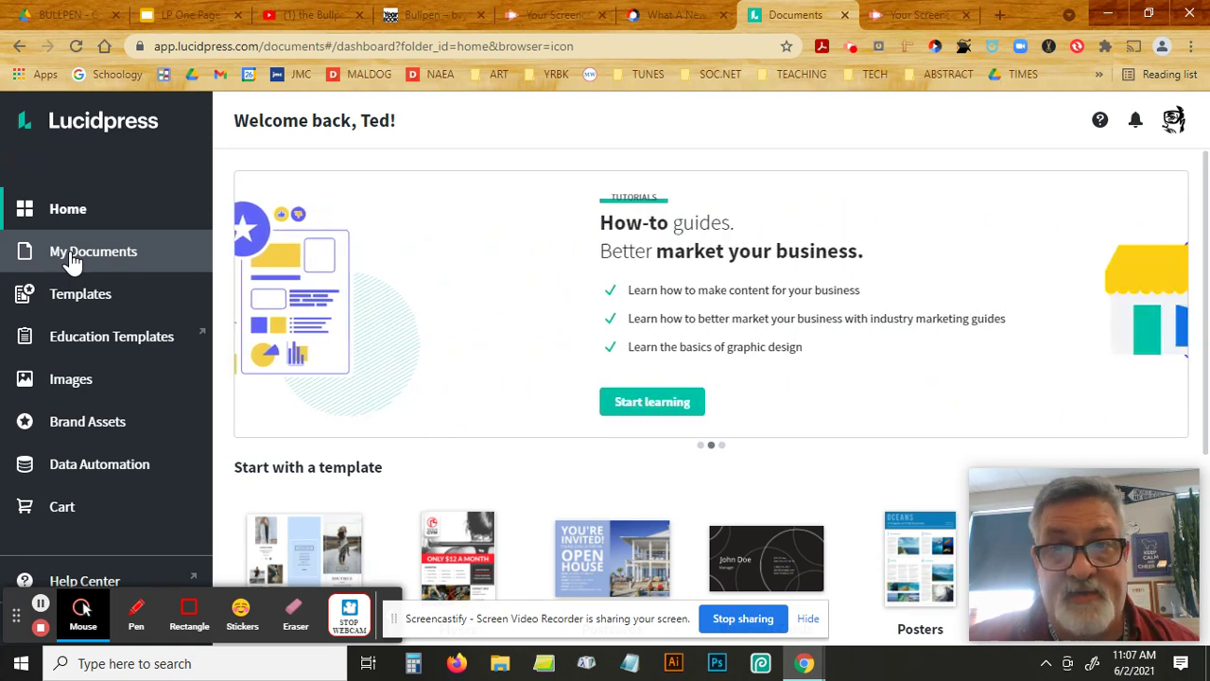
Step: Go to My Documents and use New to start a blank print document
click(76, 261)
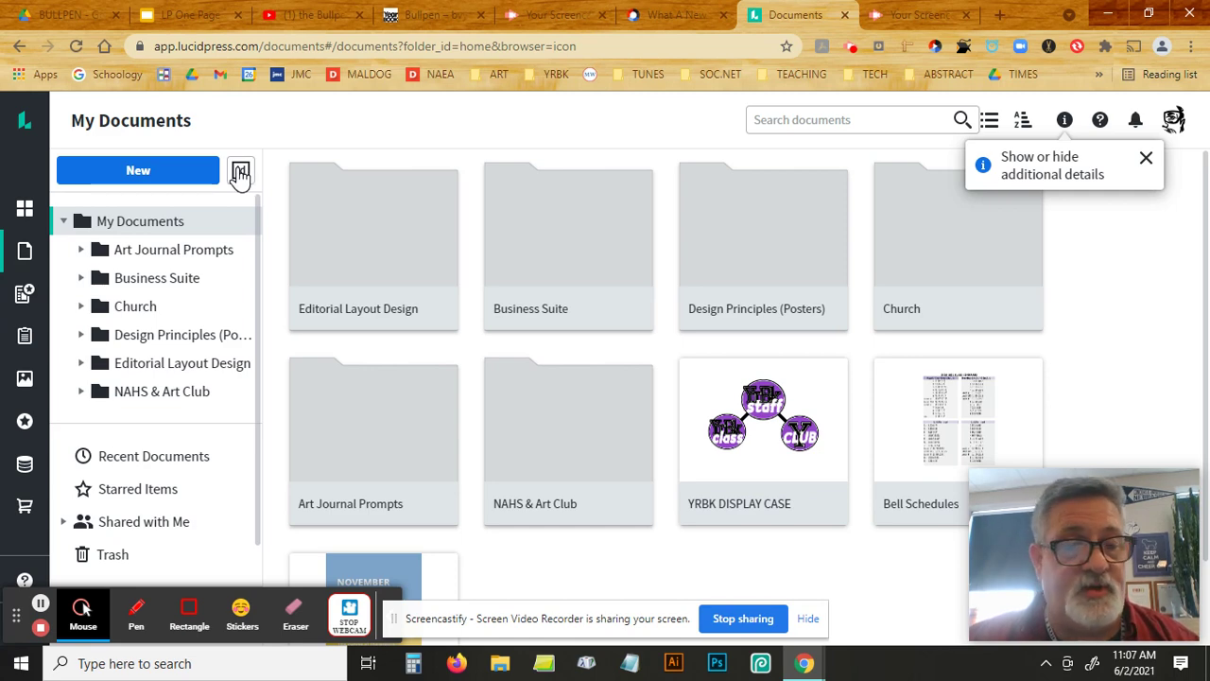
click(140, 174)
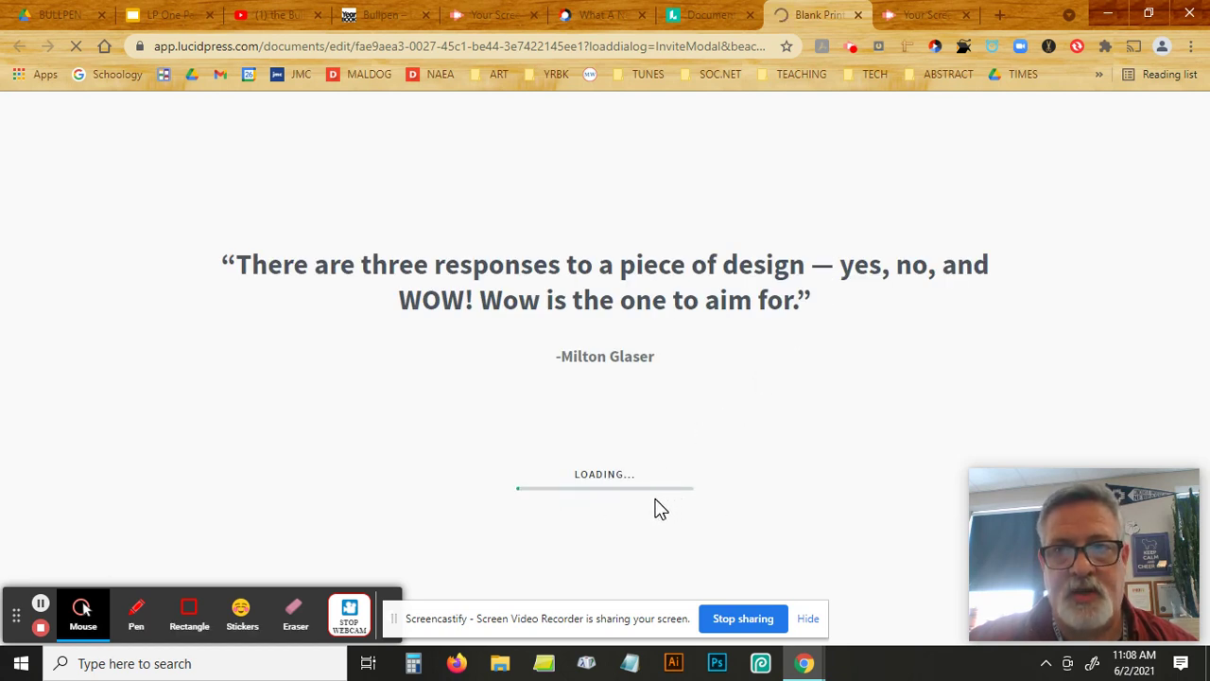
mouse_move(1031, 587)
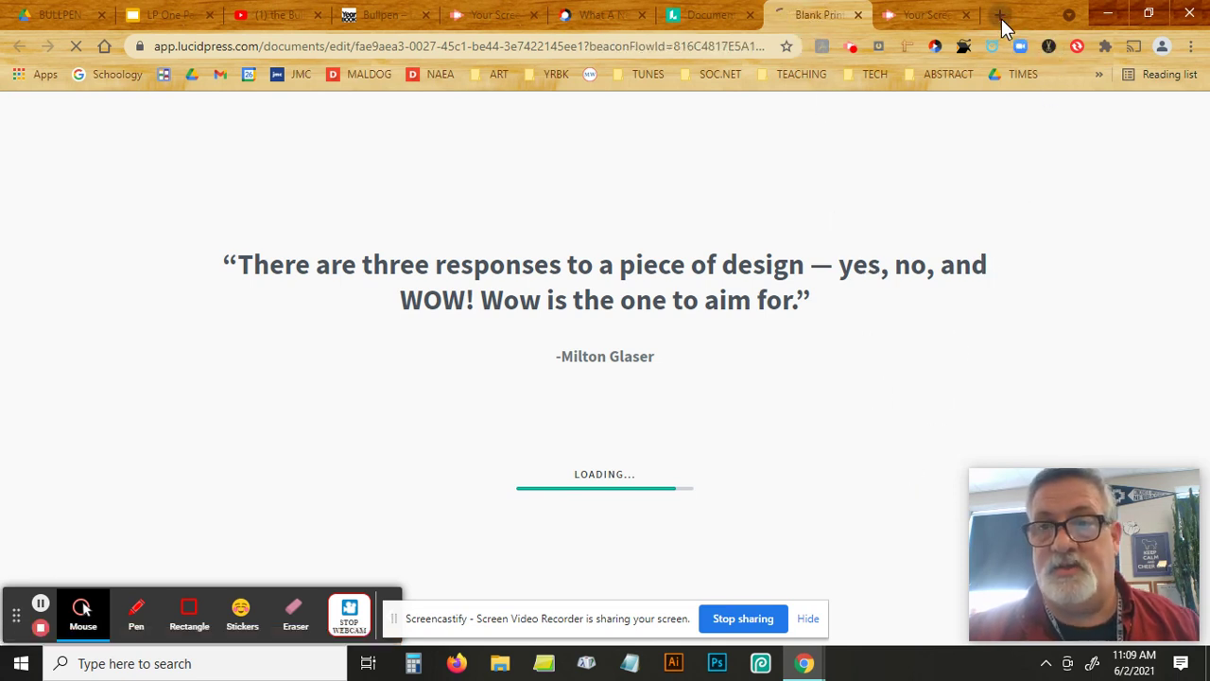
Step: Search Google for 'Gettysburg address' in a new browser tab
click(1002, 19)
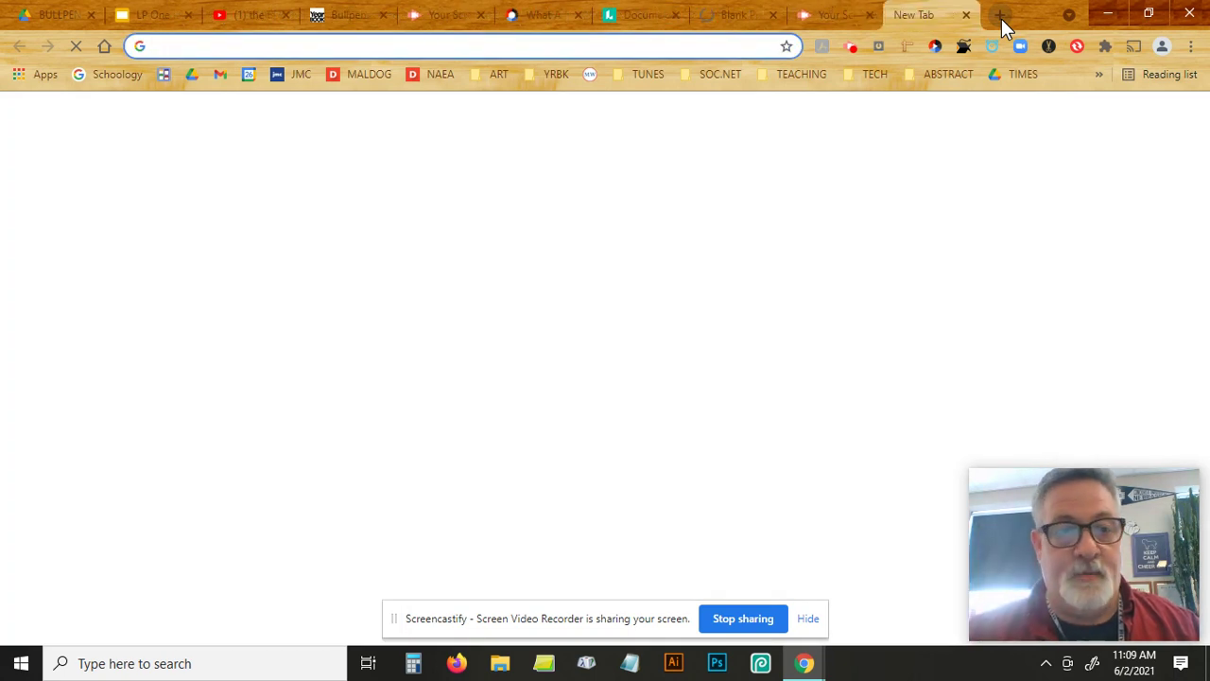
text(gettys)
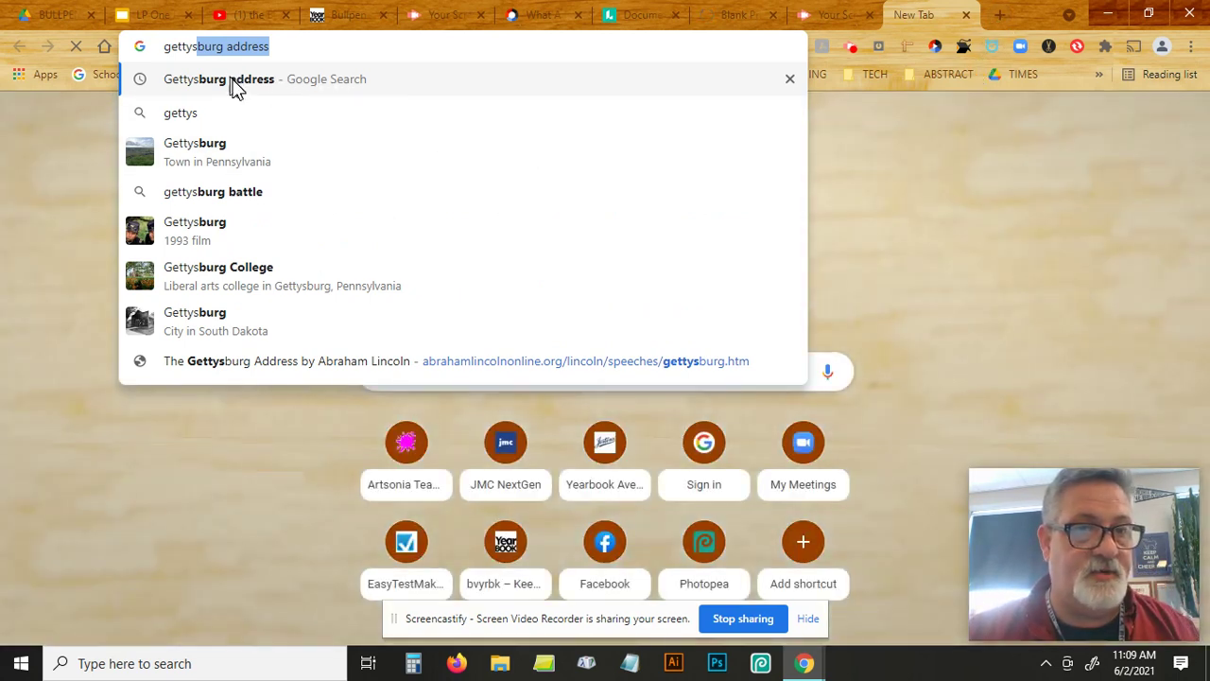
click(235, 85)
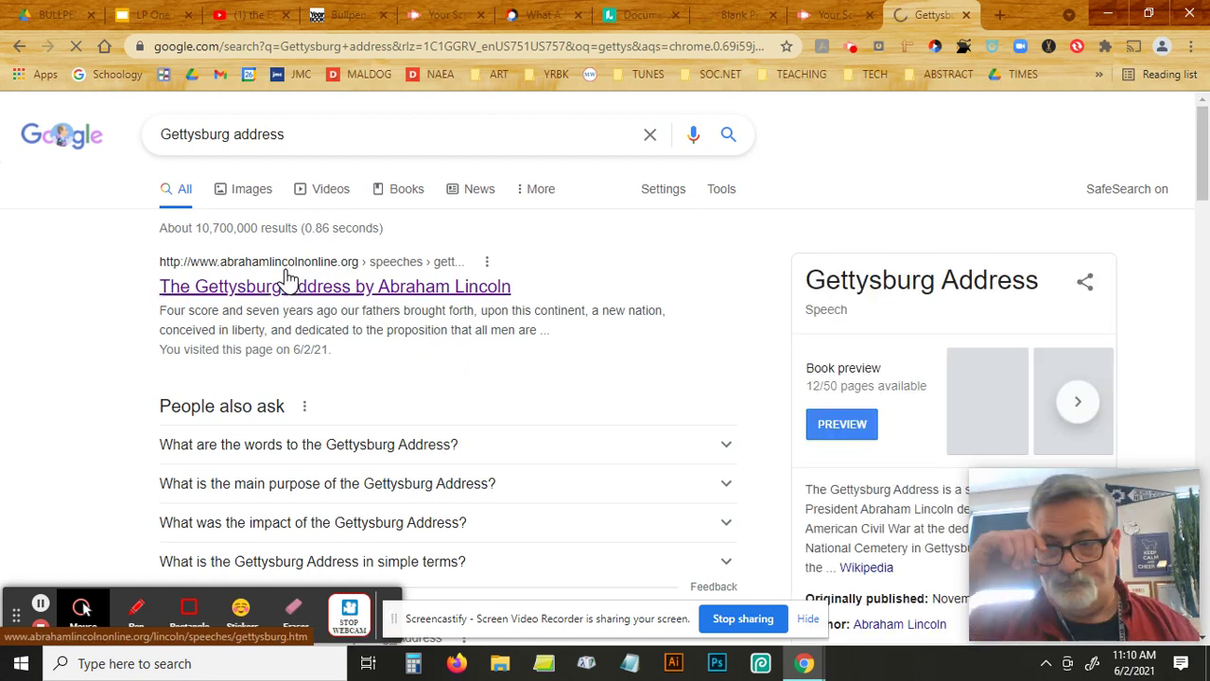
Step: Open Abraham Lincoln Online's Gettysburg Address page and select the Bliss Copy from 'Now we are engaged' to 'from the earth.'
click(288, 277)
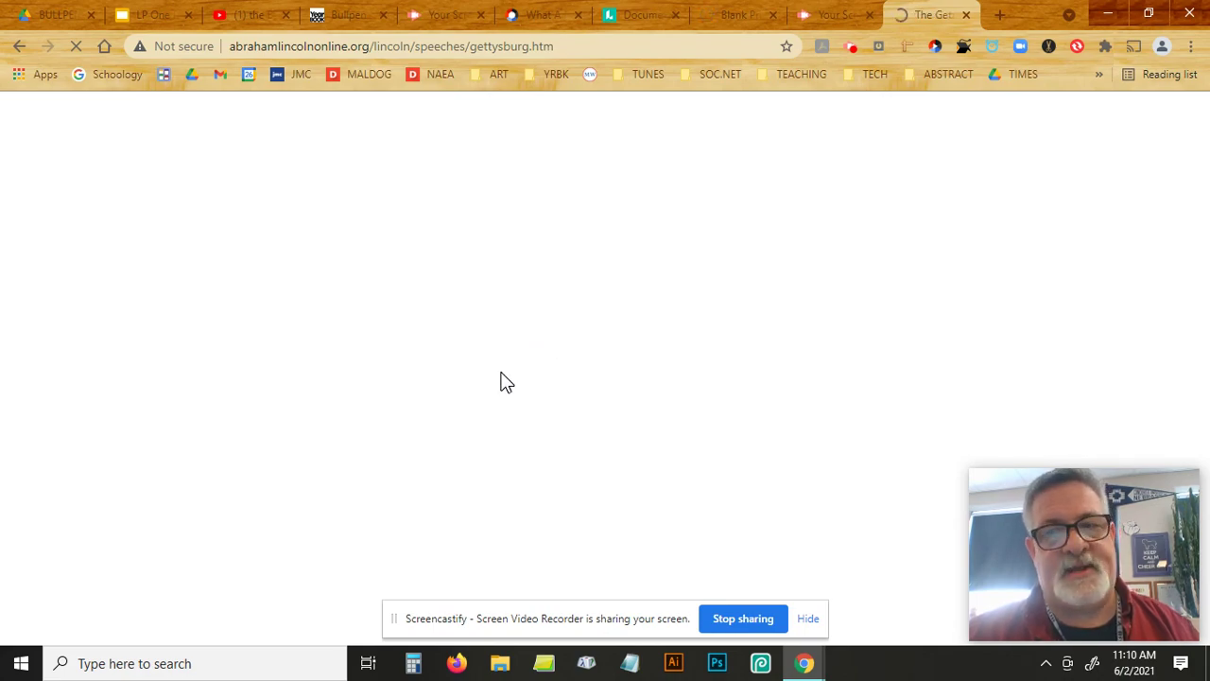
scroll(242, 492, down, 1)
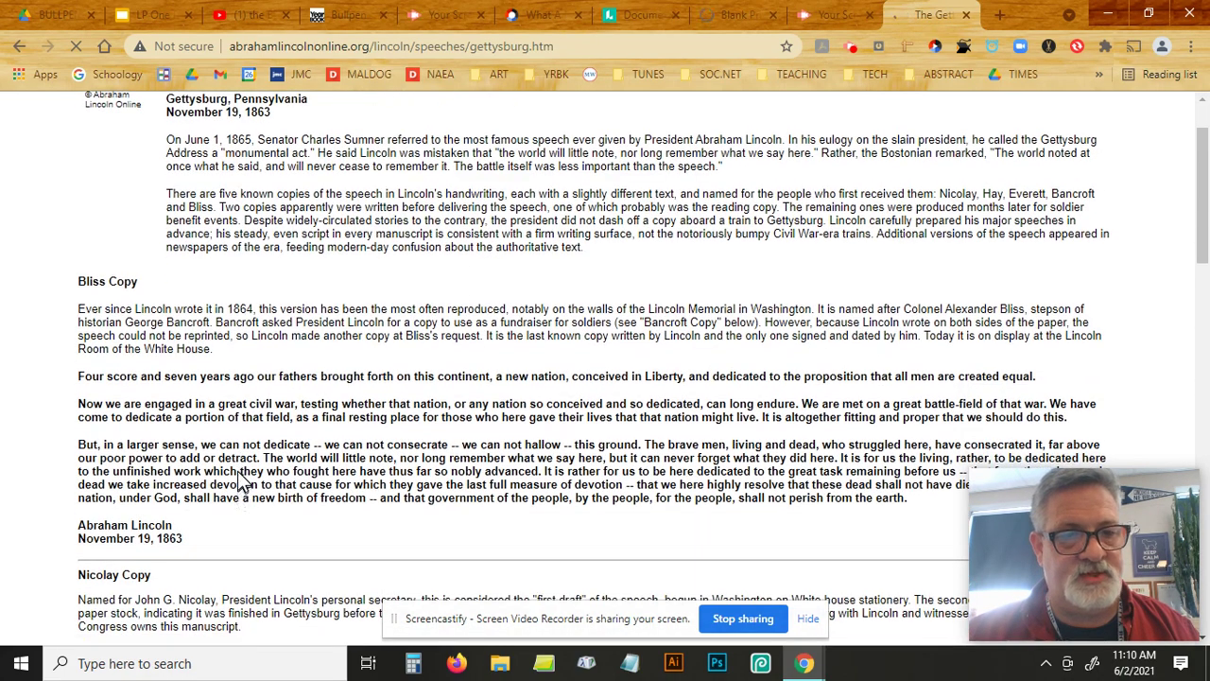
scroll(242, 484, down, 1)
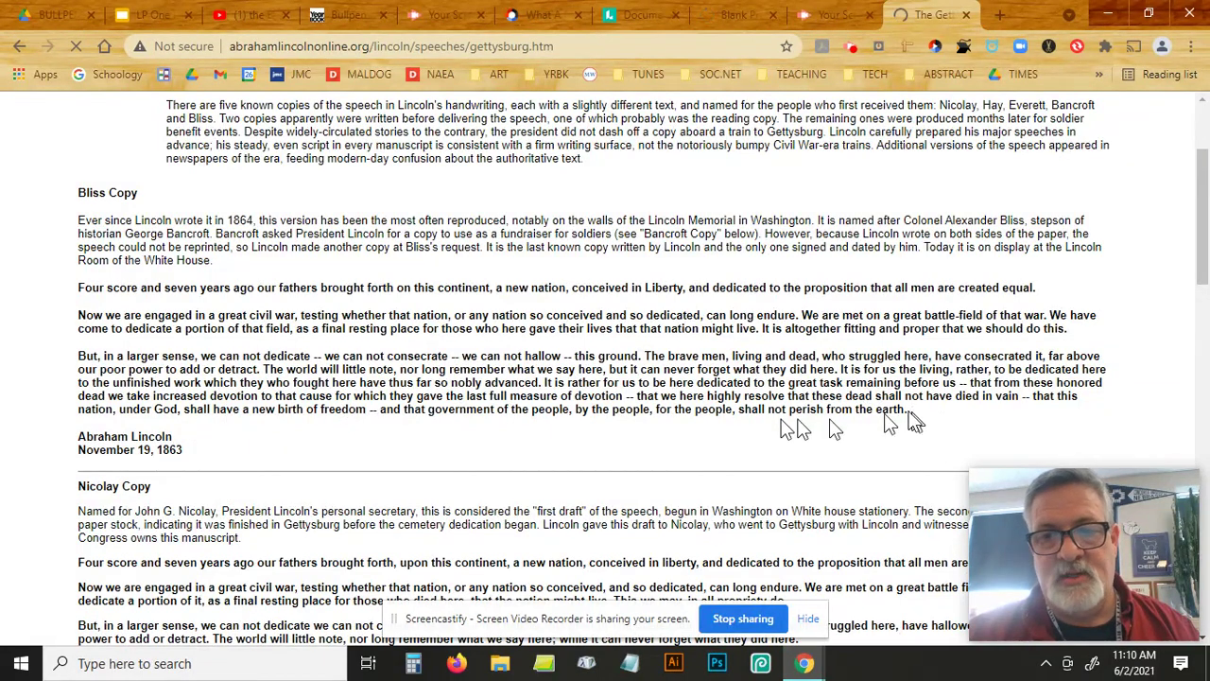
drag(912, 422, 93, 357)
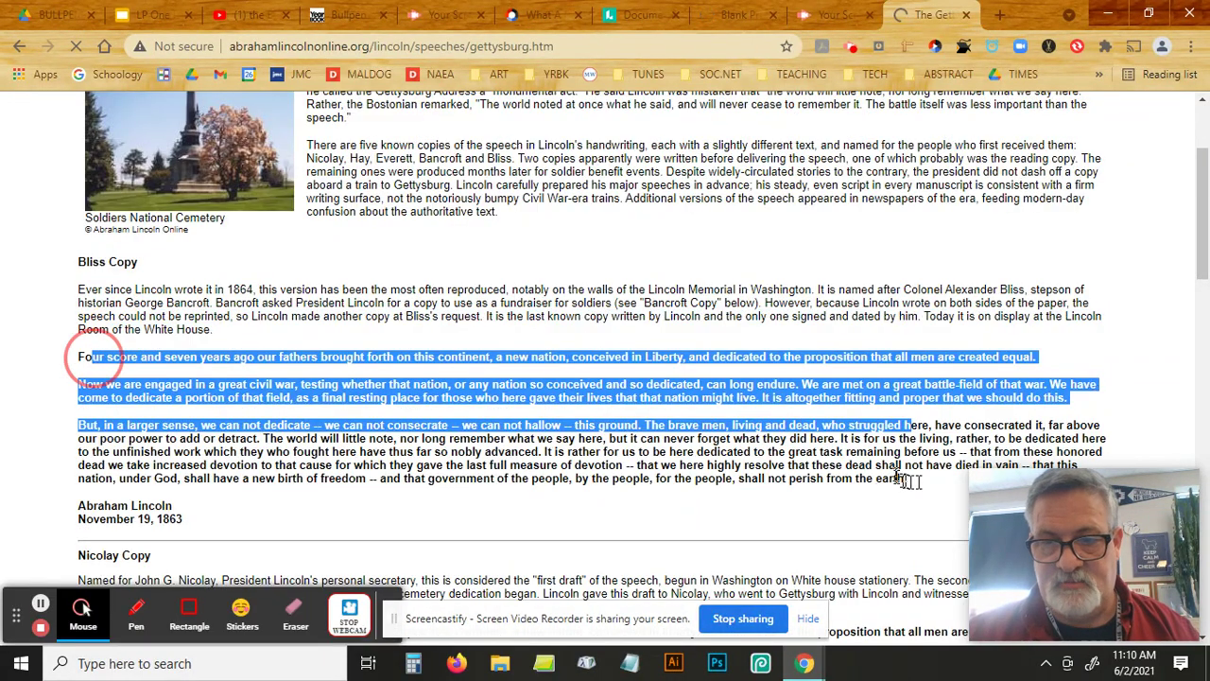
drag(907, 479, 631, 468)
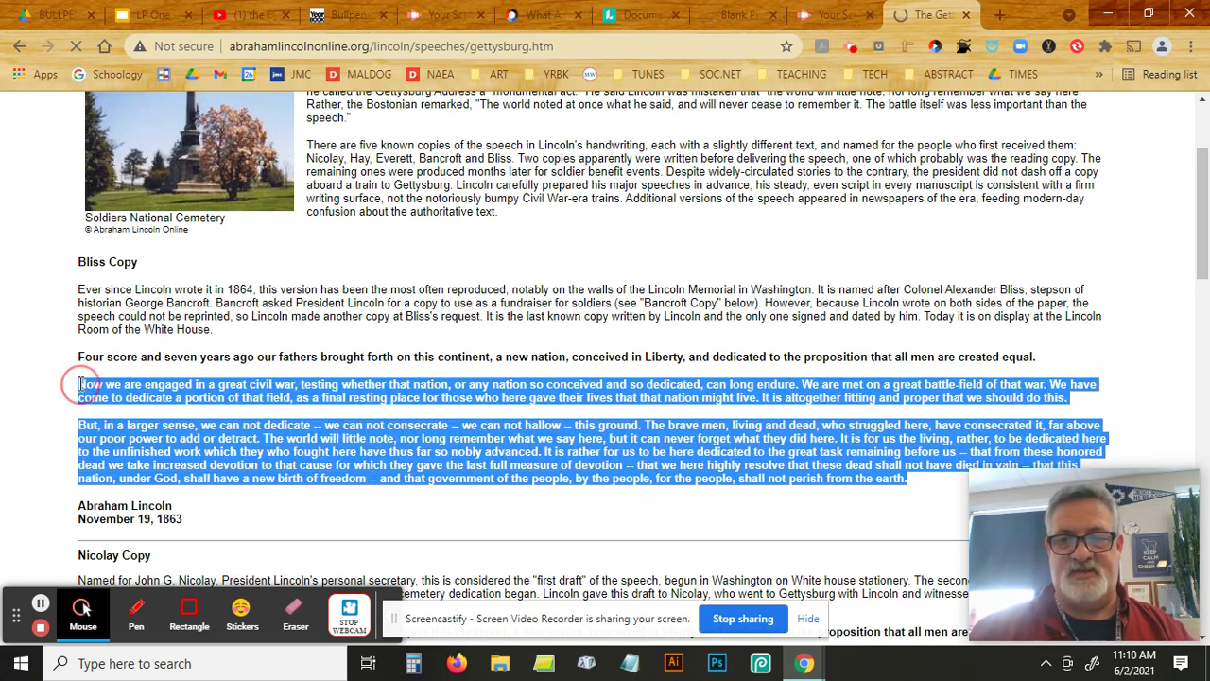
shift+click(78, 384)
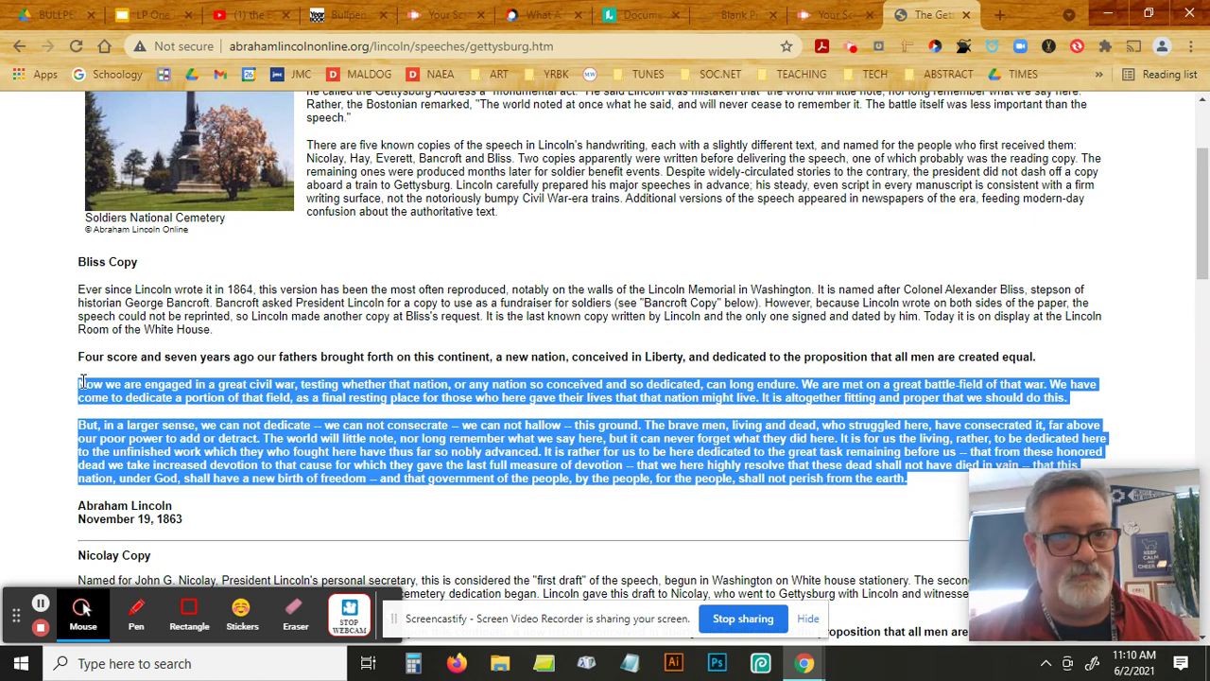
Step: Return to the Lucidpress tab and look over the blank Letter page with 0.5 in margins
click(732, 16)
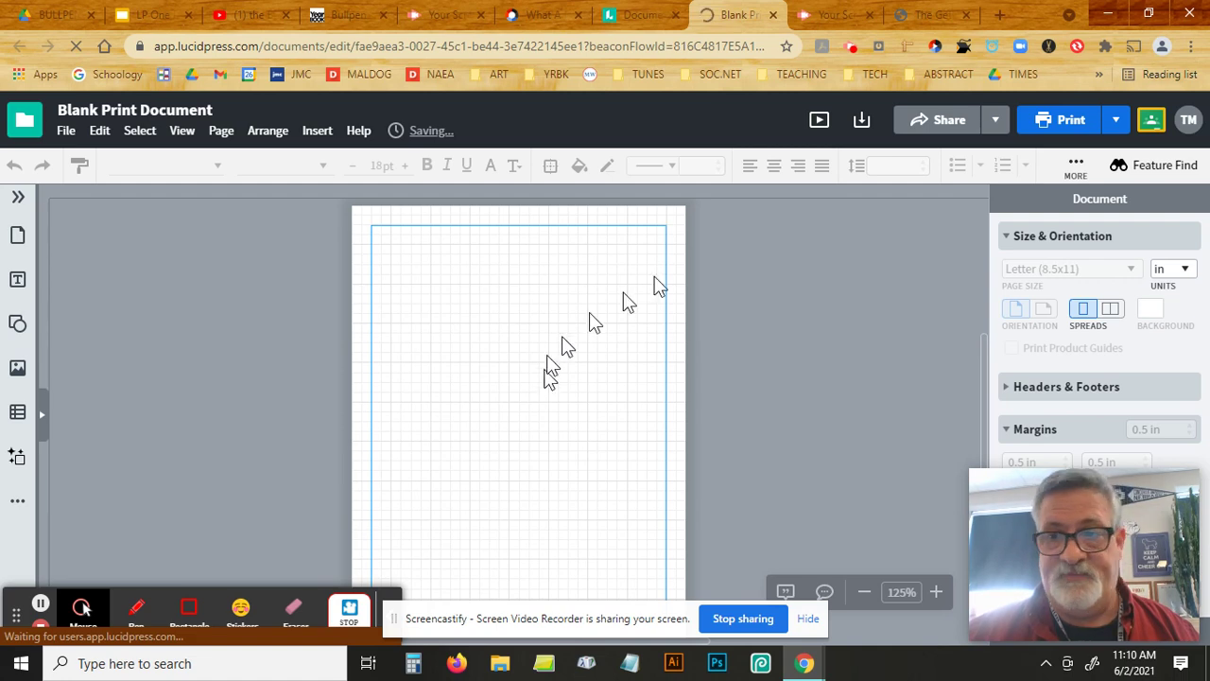
drag(1133, 516, 865, 426)
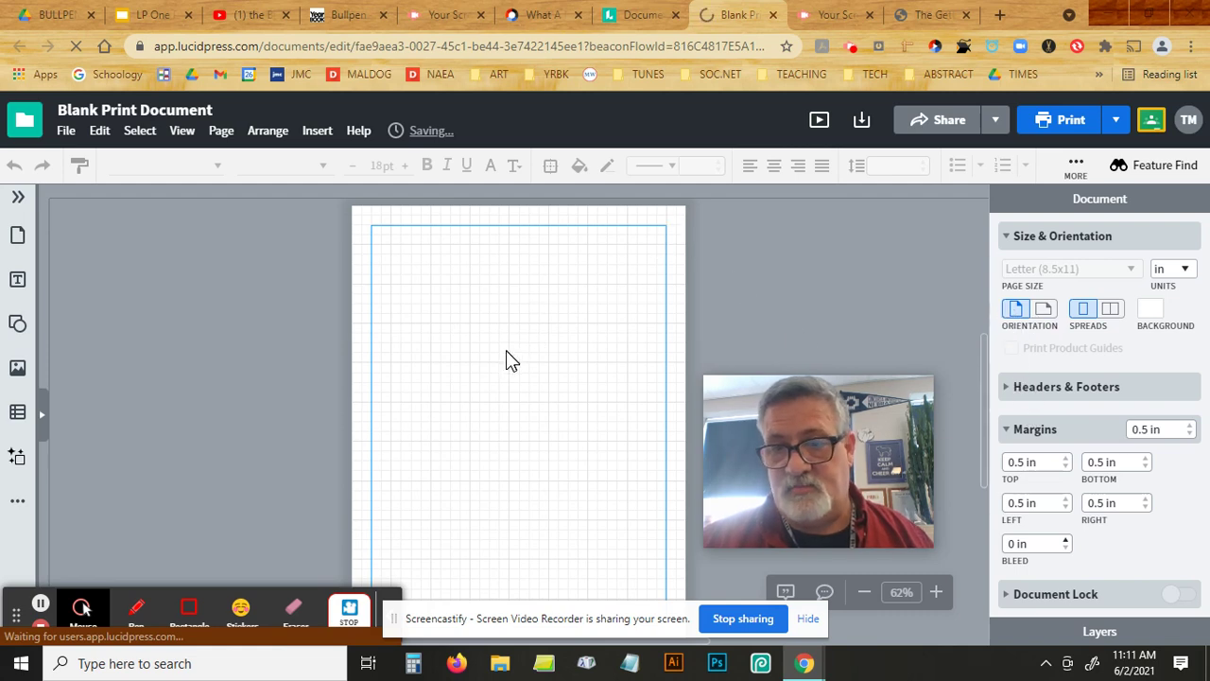
scroll(506, 349, down, 1)
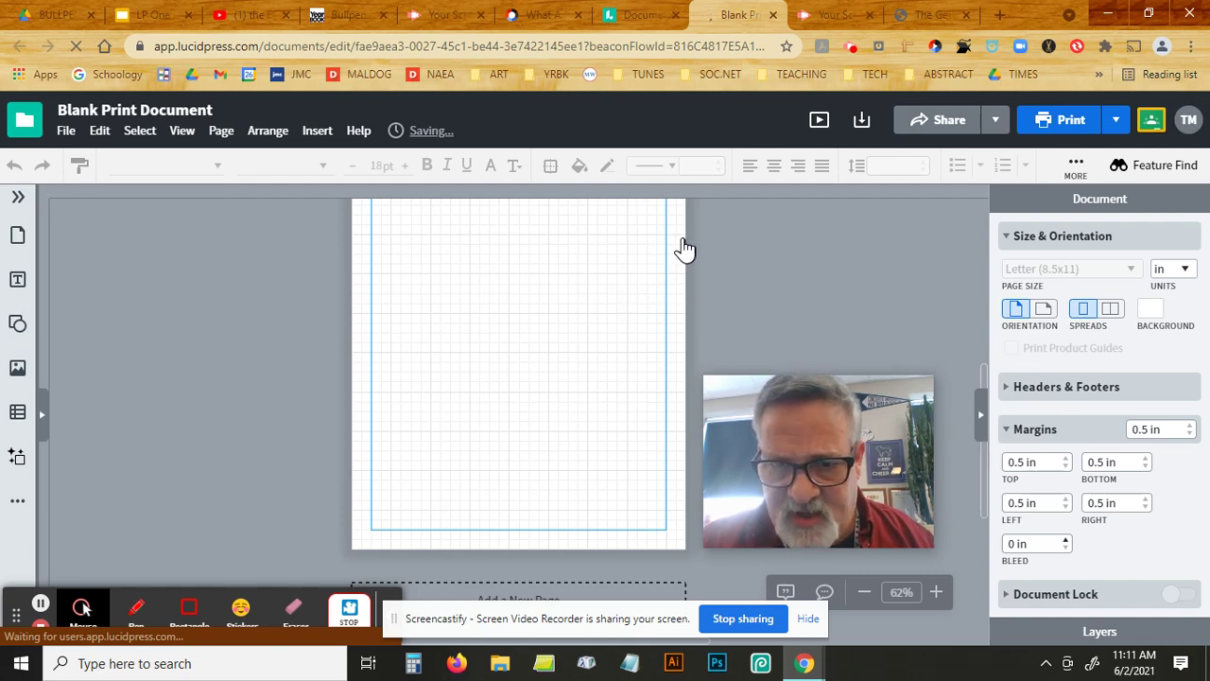
scroll(677, 237, up, 1)
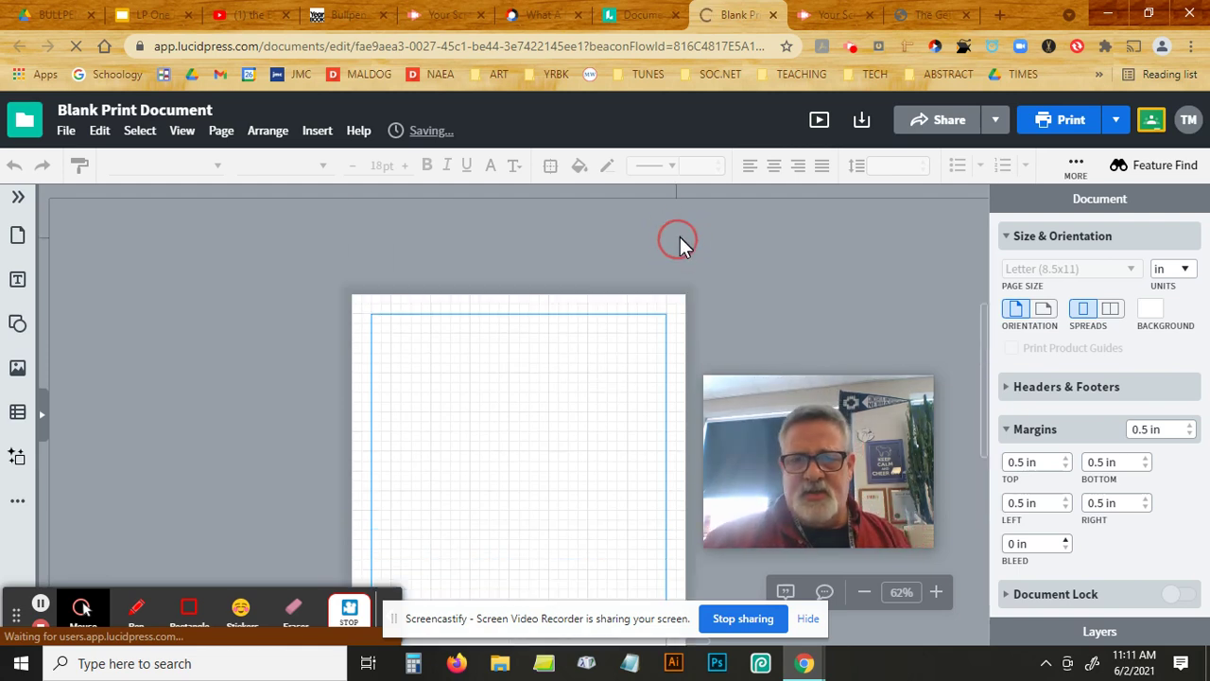
scroll(716, 329, down, 1)
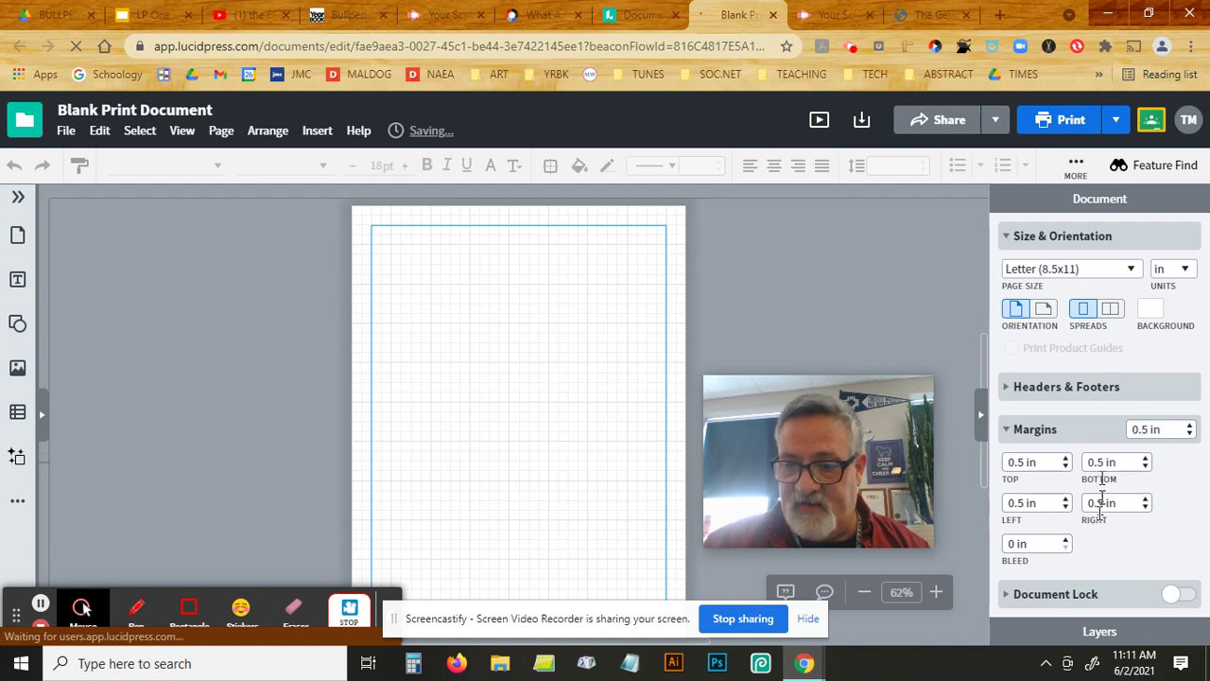
Step: Change the Document panel's Margins value from 0.5 in to 0.25 in
click(1145, 431)
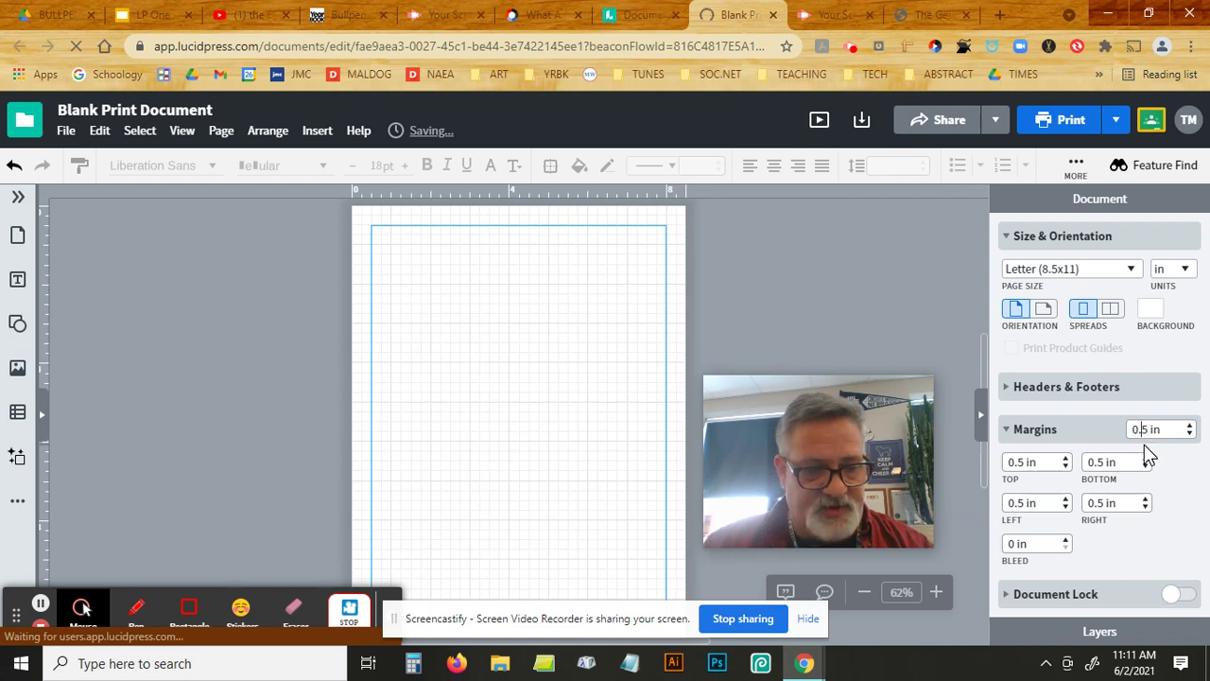
text(2)
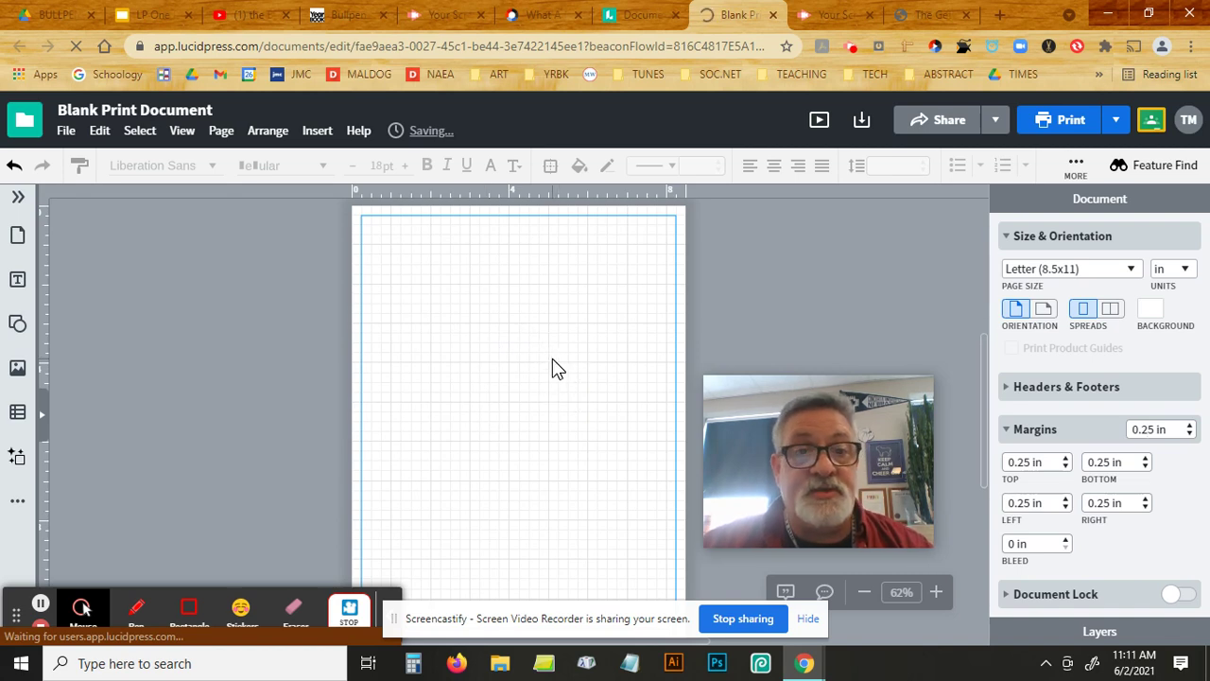
click(182, 134)
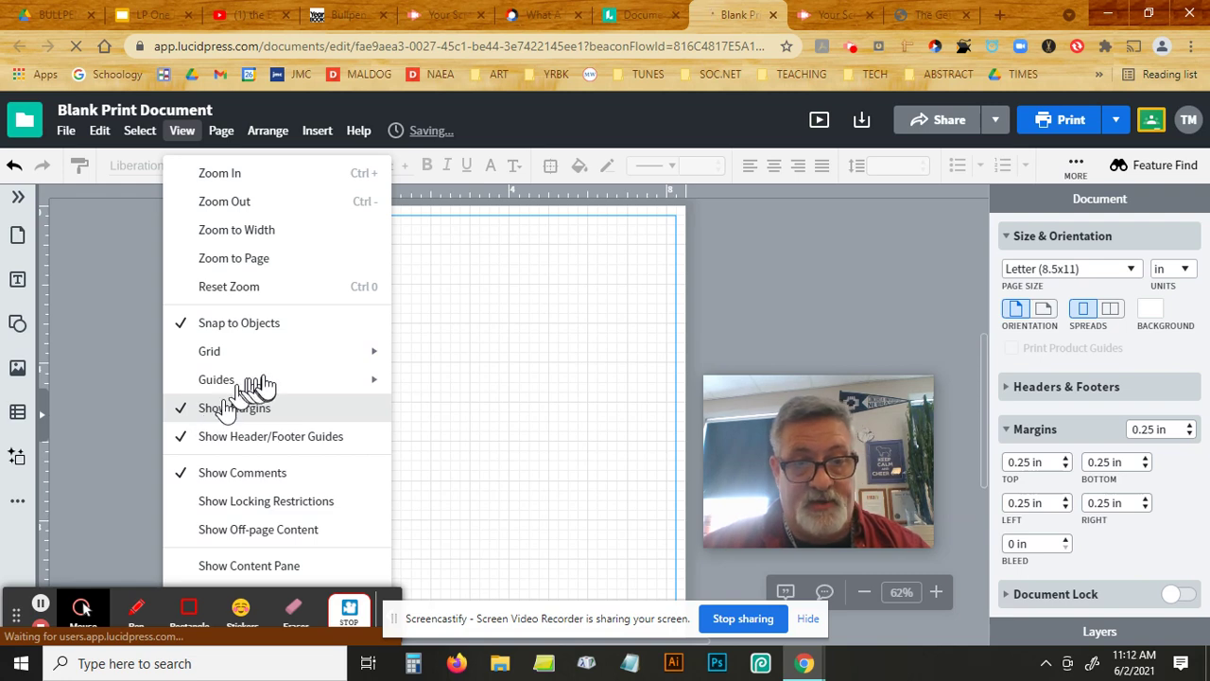
mouse_move(263, 382)
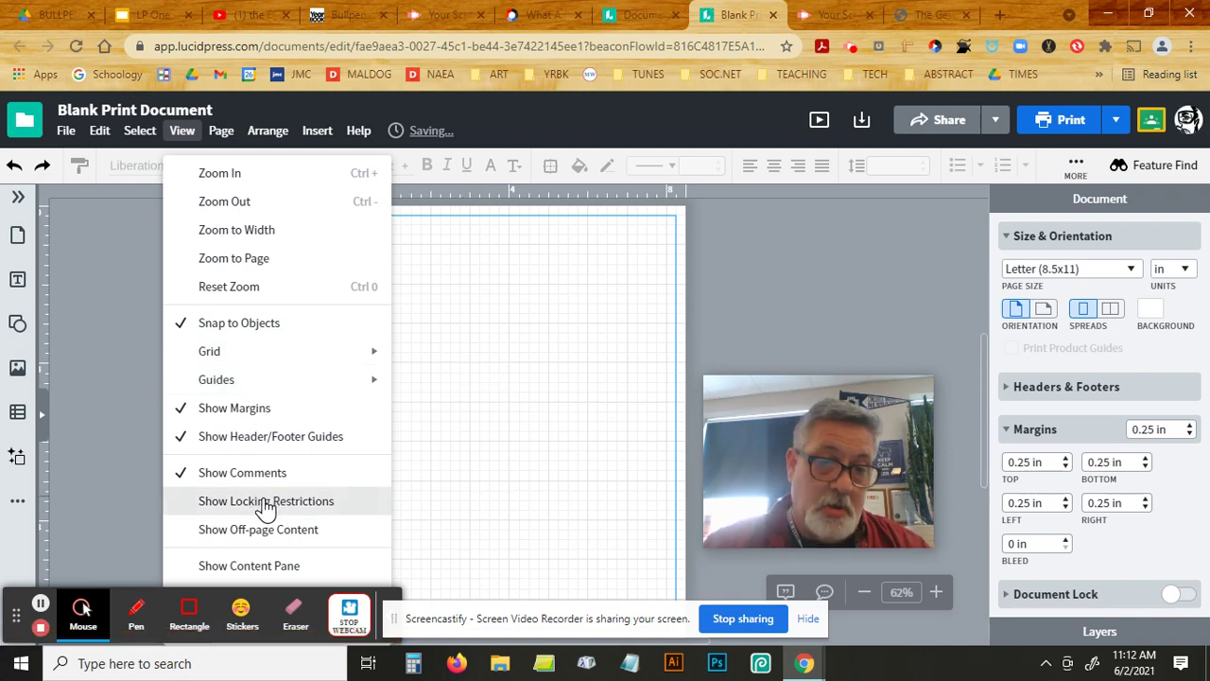
scroll(266, 507, down, 1)
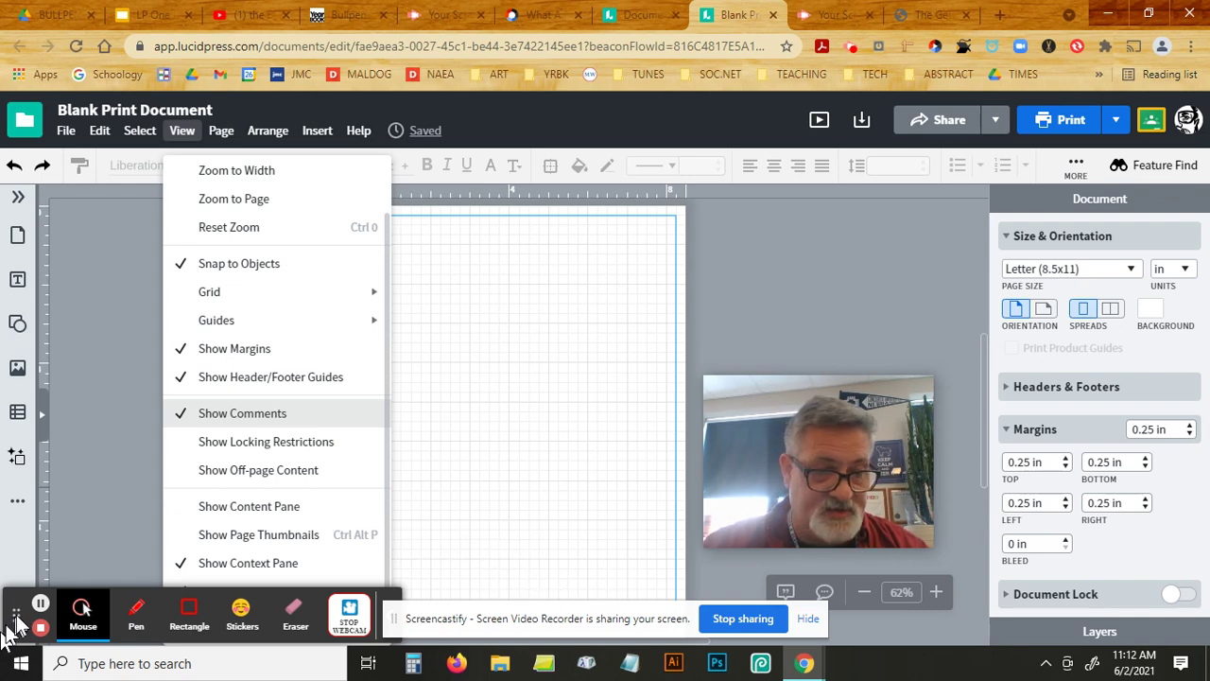
scroll(17, 620, down, 3)
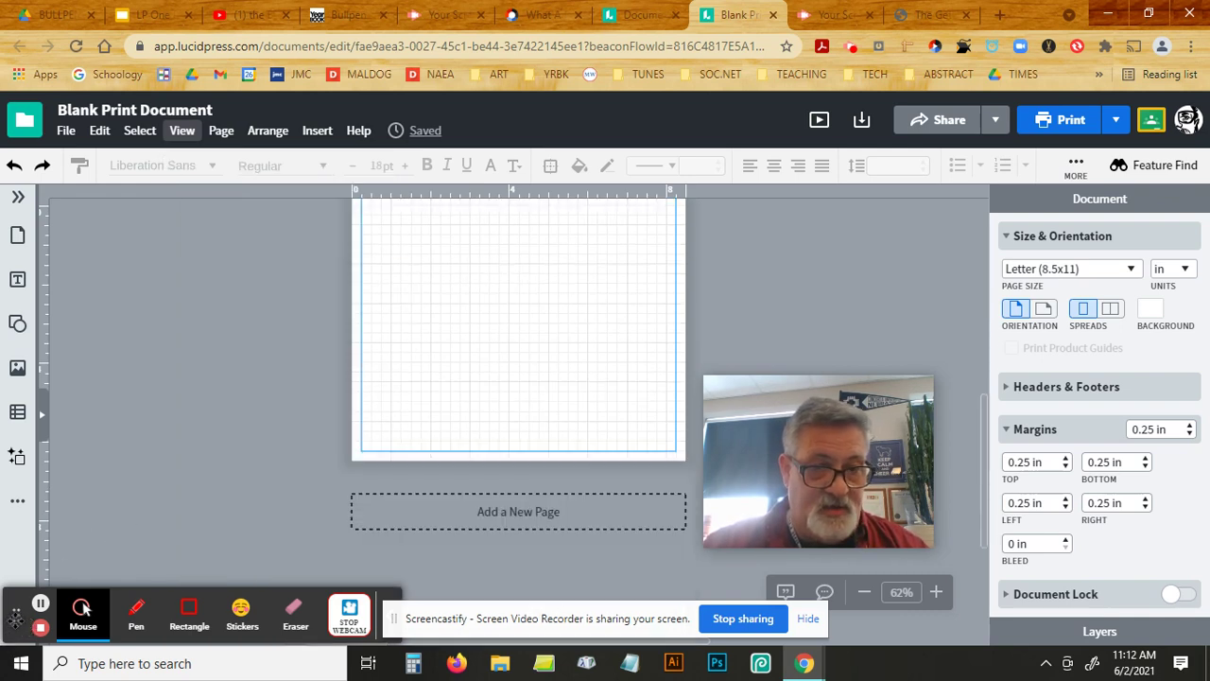
drag(16, 615, 556, 537)
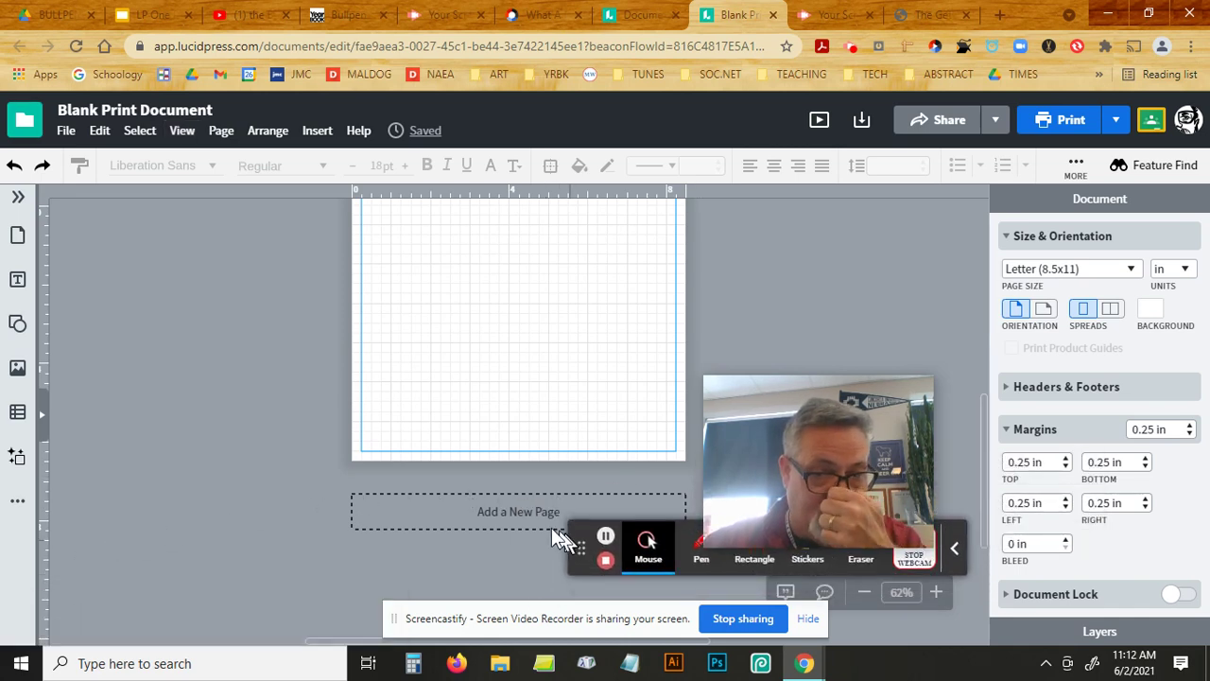
Step: Turn on Show Off-page Content in the View menu and pan around the canvas
click(183, 131)
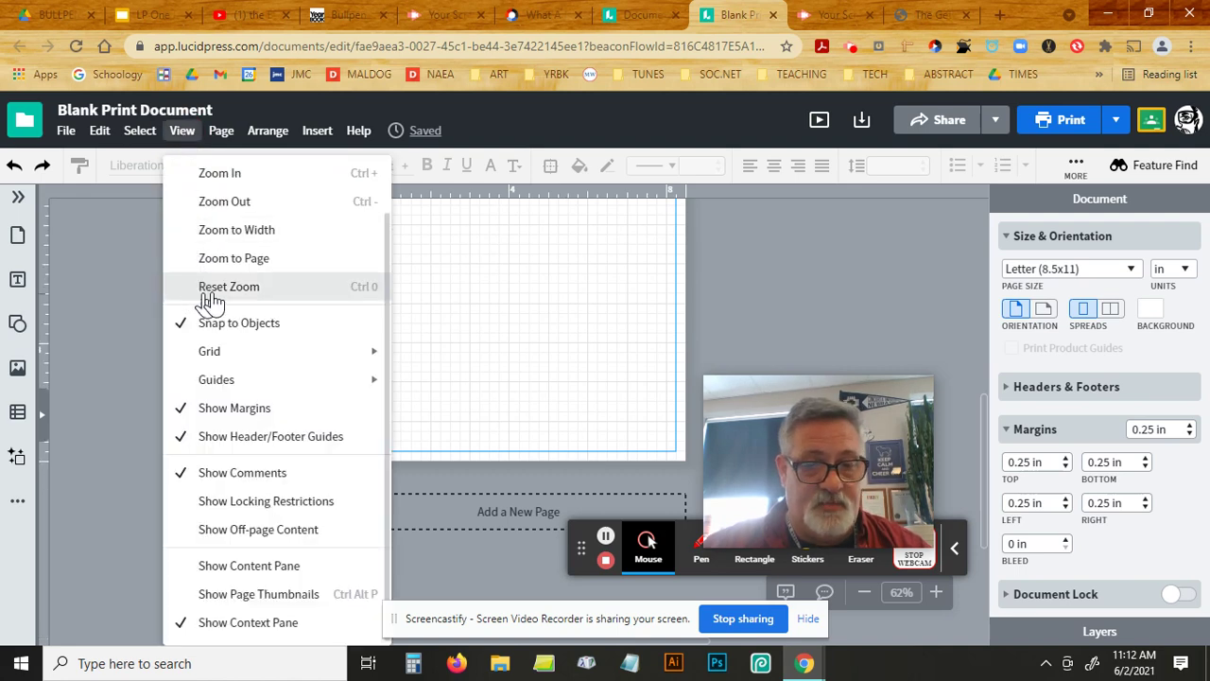
click(211, 532)
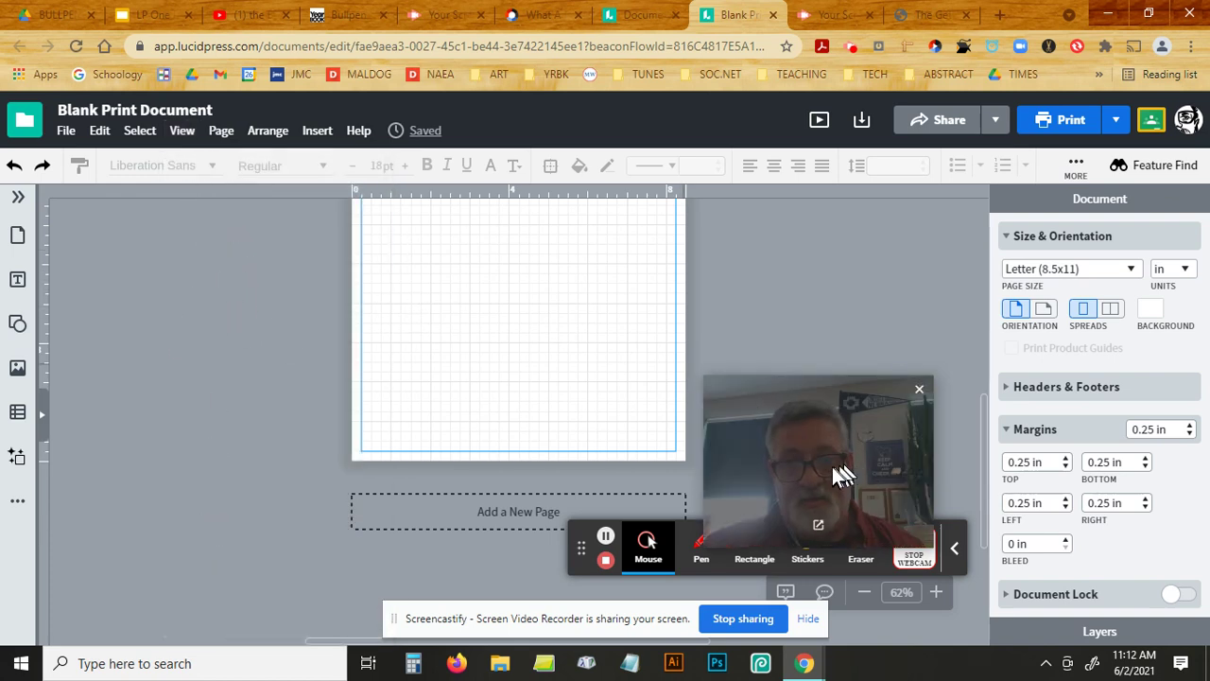
drag(832, 474, 534, 336)
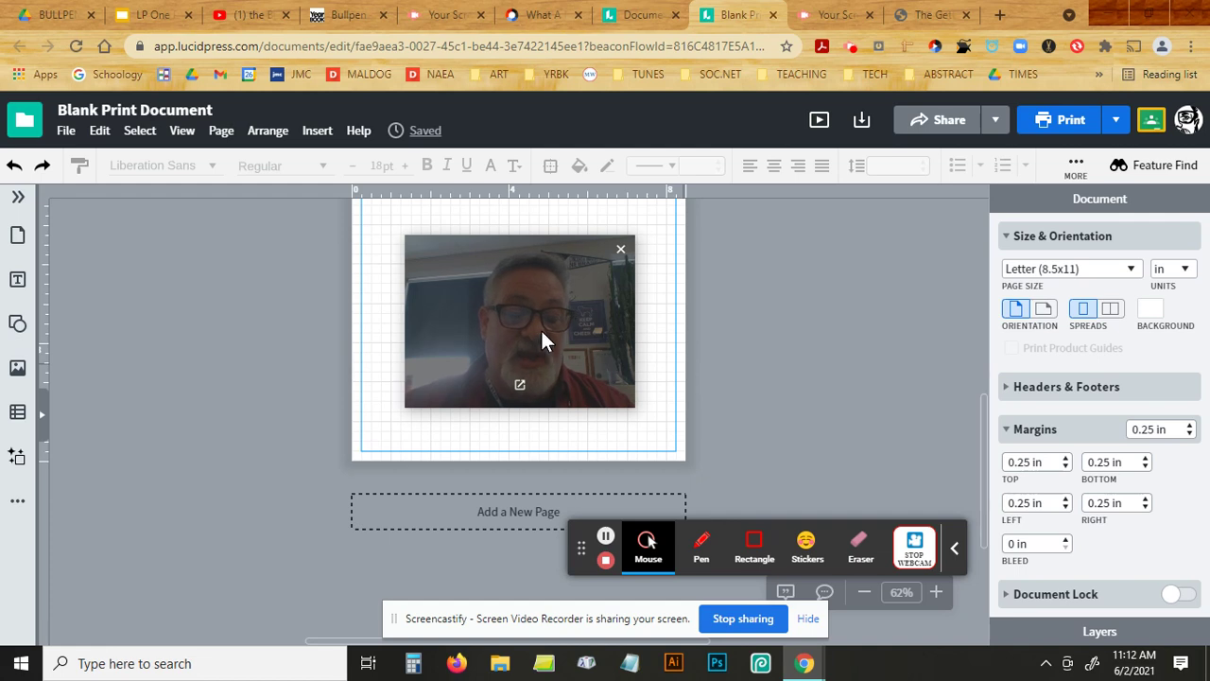
drag(542, 333, 227, 327)
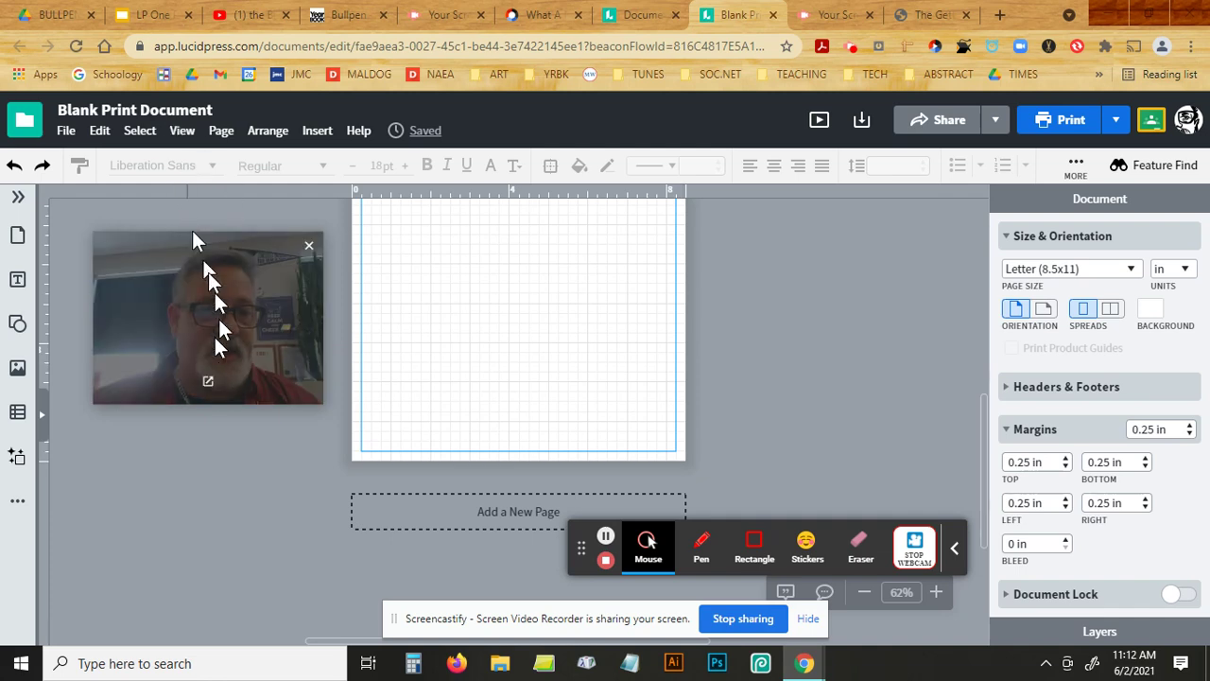
drag(209, 325, 842, 388)
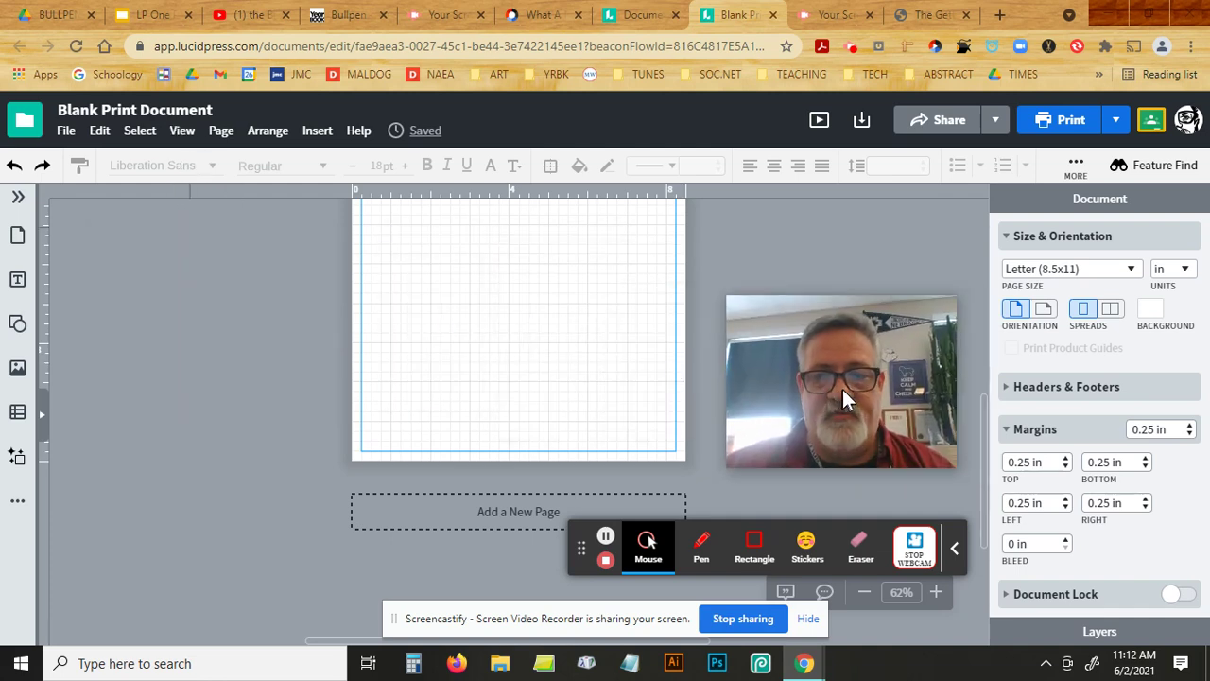
click(184, 134)
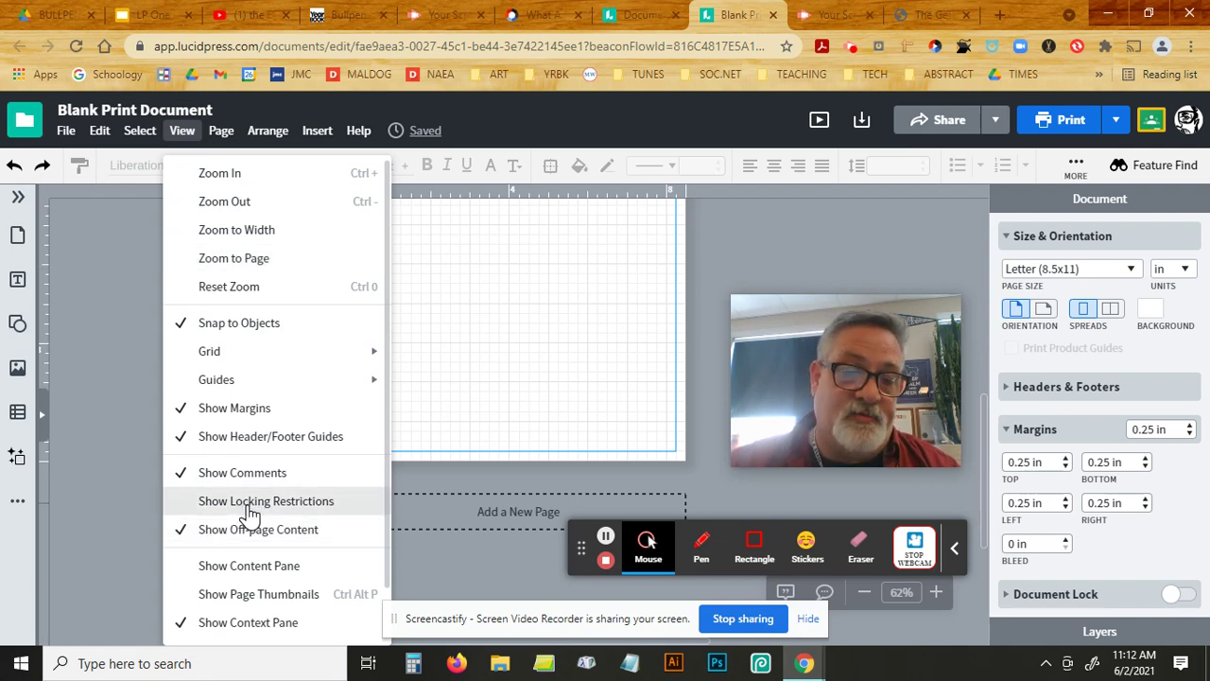
scroll(262, 574, down, 1)
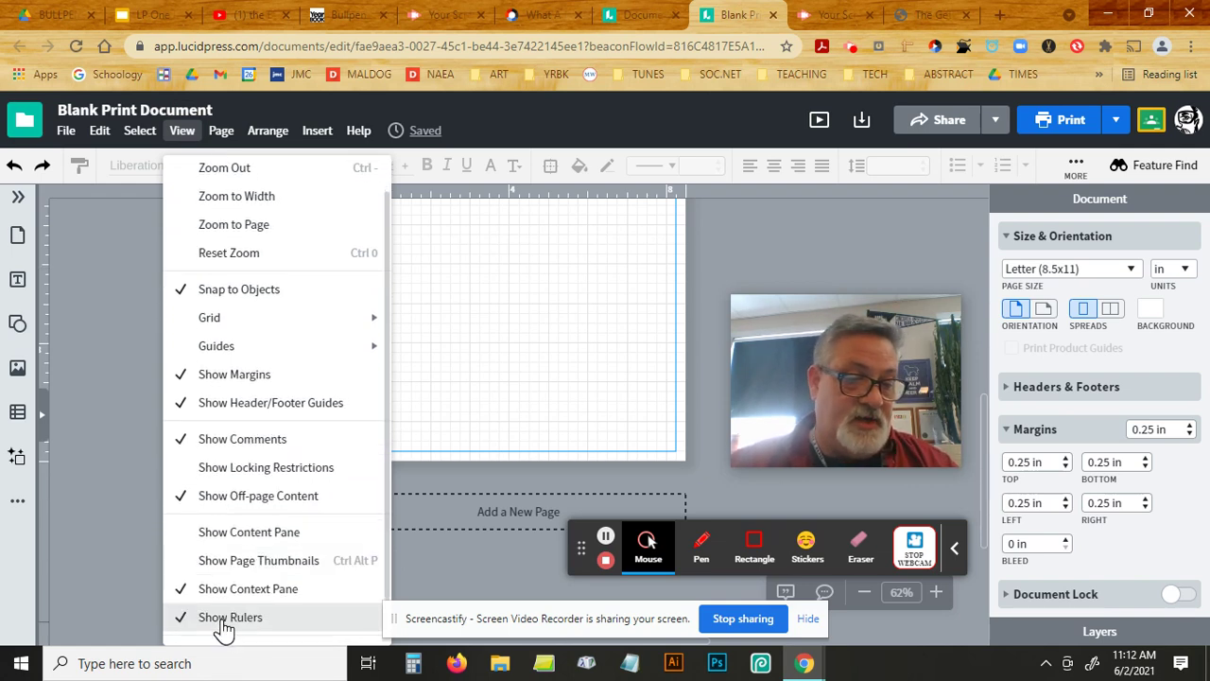
scroll(227, 624, down, 2)
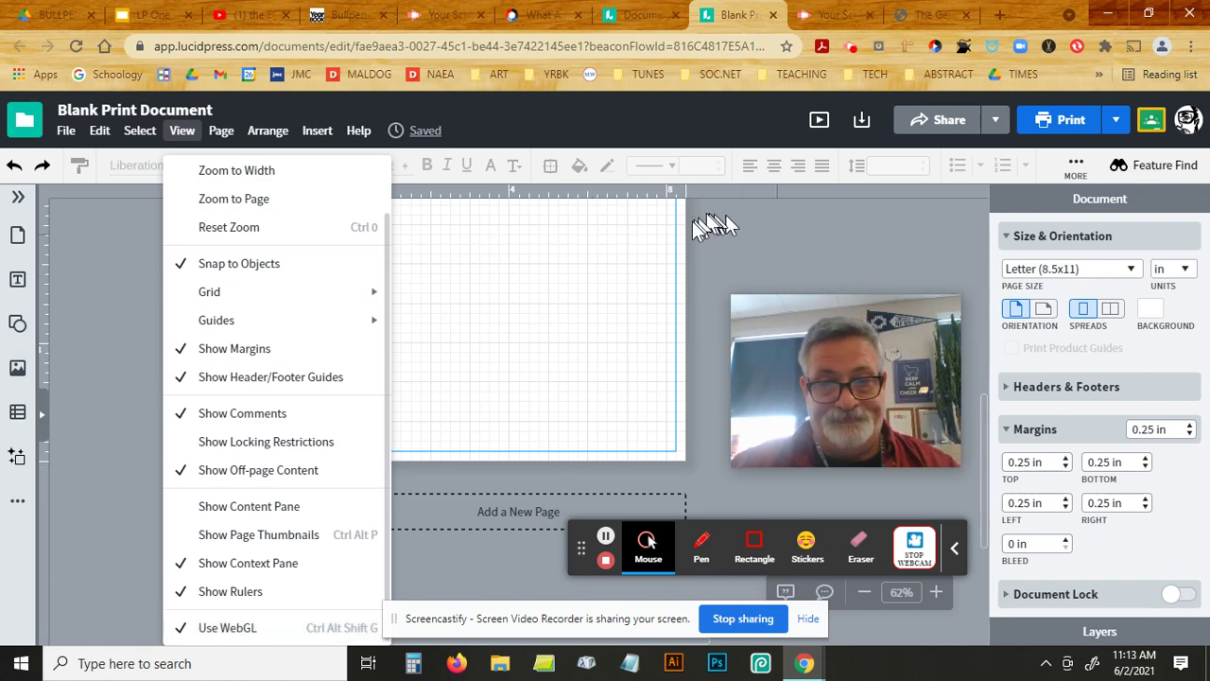
click(742, 244)
scroll(733, 250, up, 3)
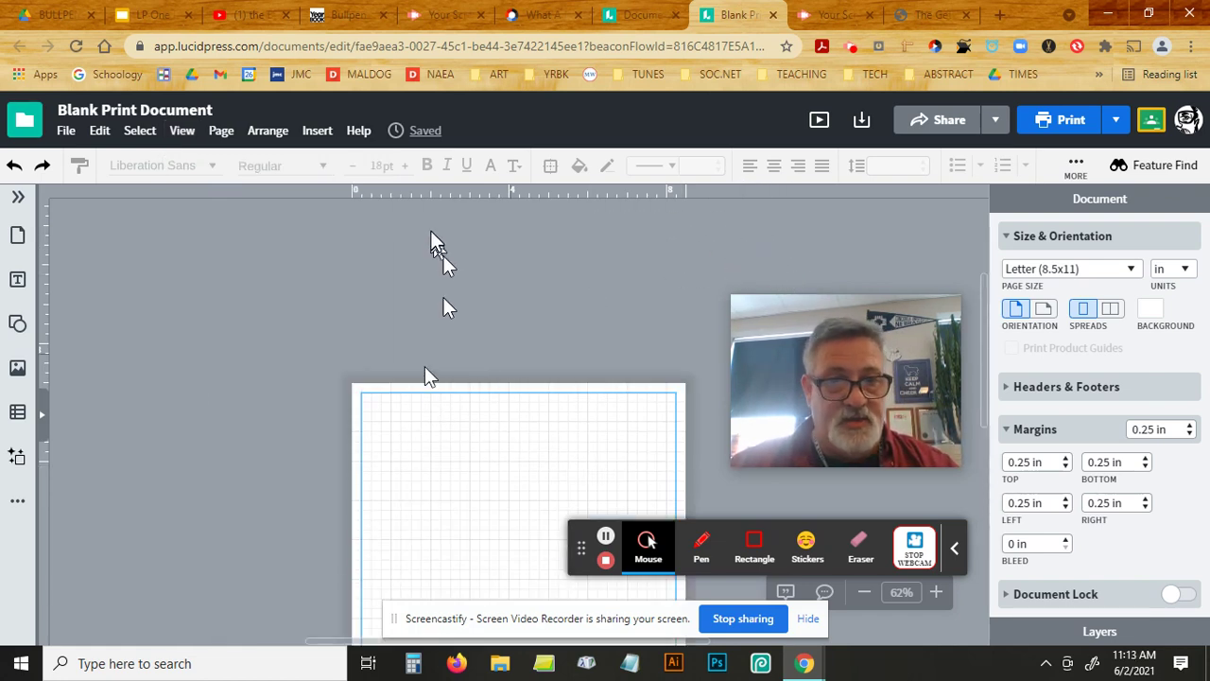
mouse_move(407, 192)
mouse_down()
mouse_move(419, 427)
mouse_move(397, 185)
mouse_up()
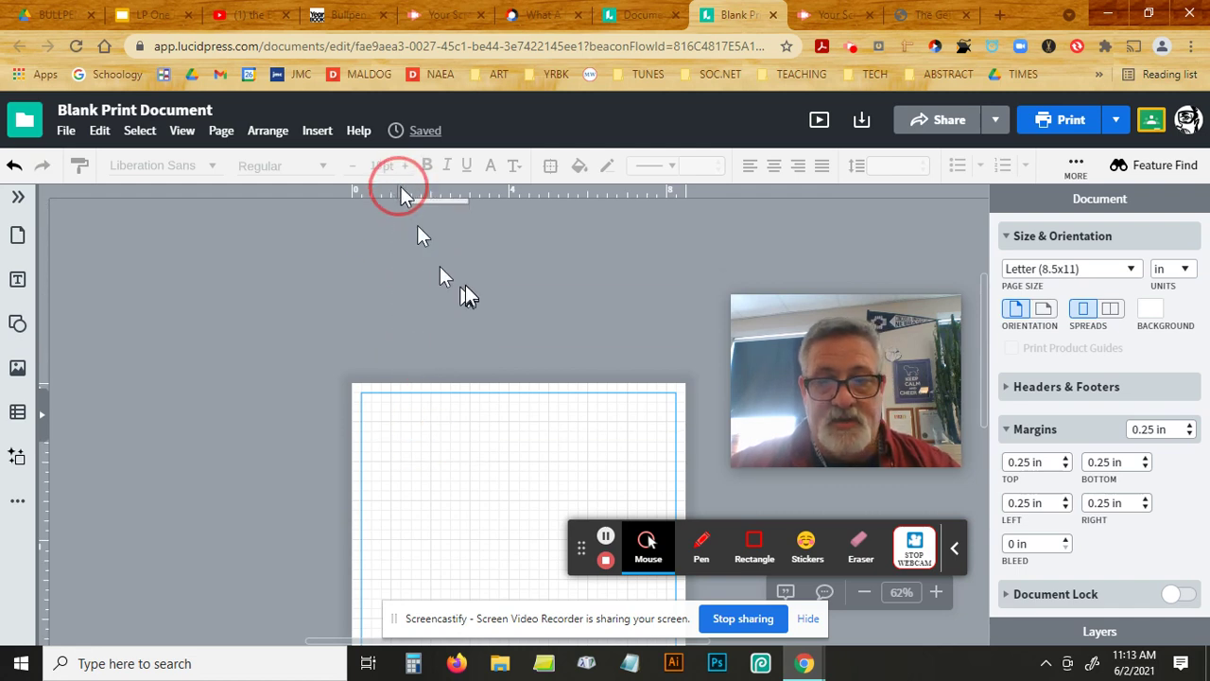
scroll(465, 284, down, 2)
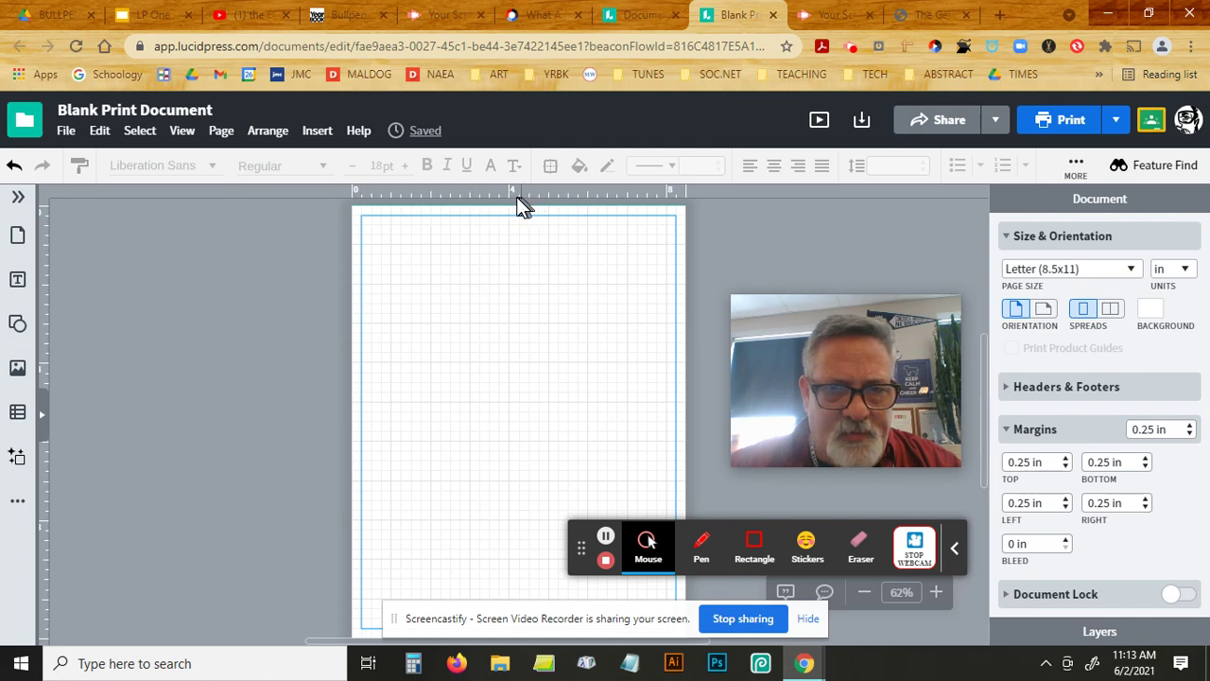
Step: Drag two vertical guides from the ruler to about 4.26 in and 4.4 in
drag(45, 318, 520, 339)
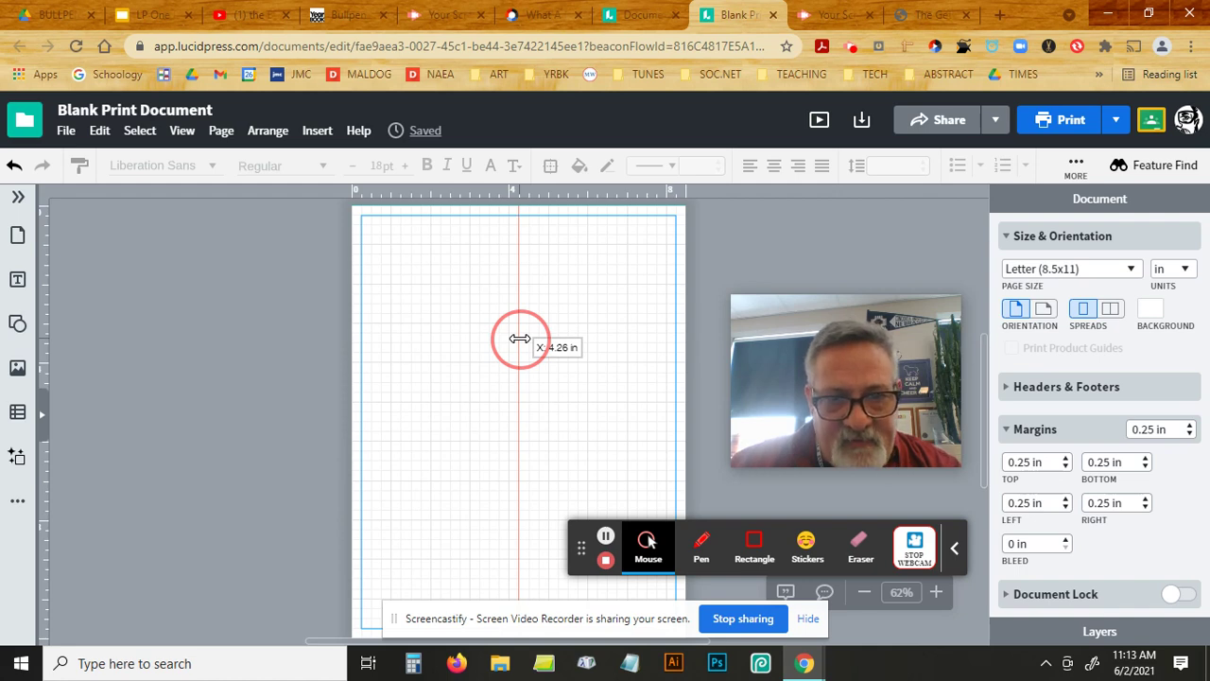
drag(520, 339, 508, 555)
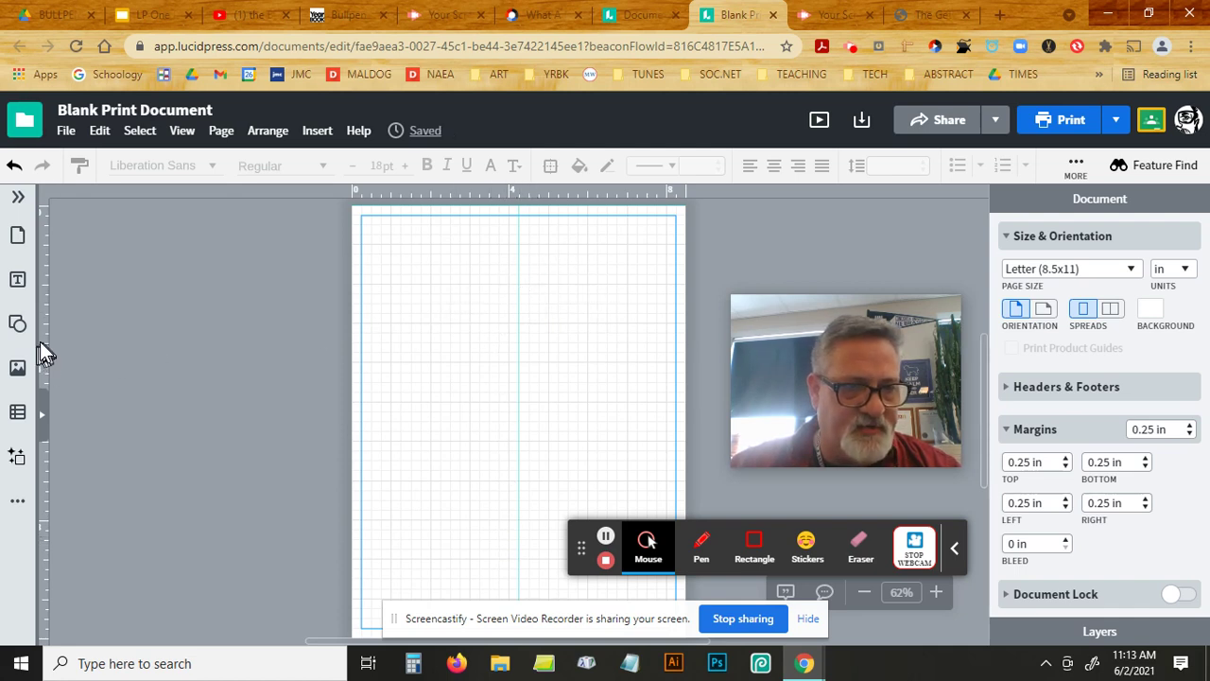
drag(43, 341, 525, 369)
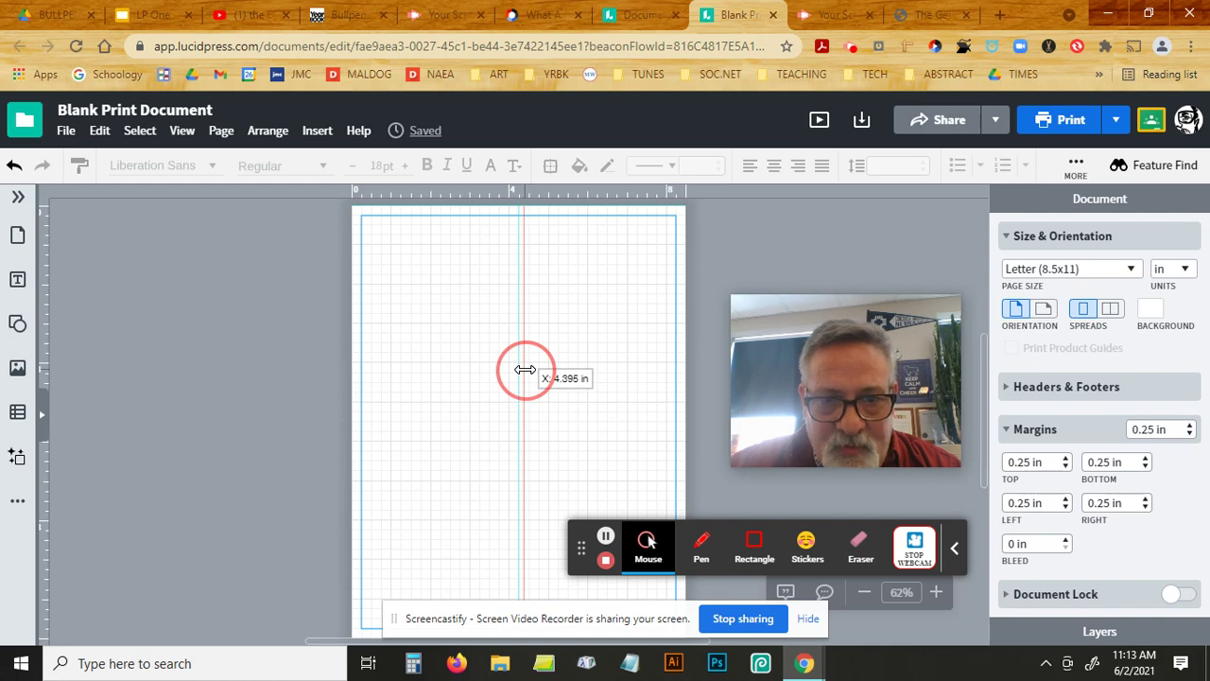
drag(525, 370, 525, 368)
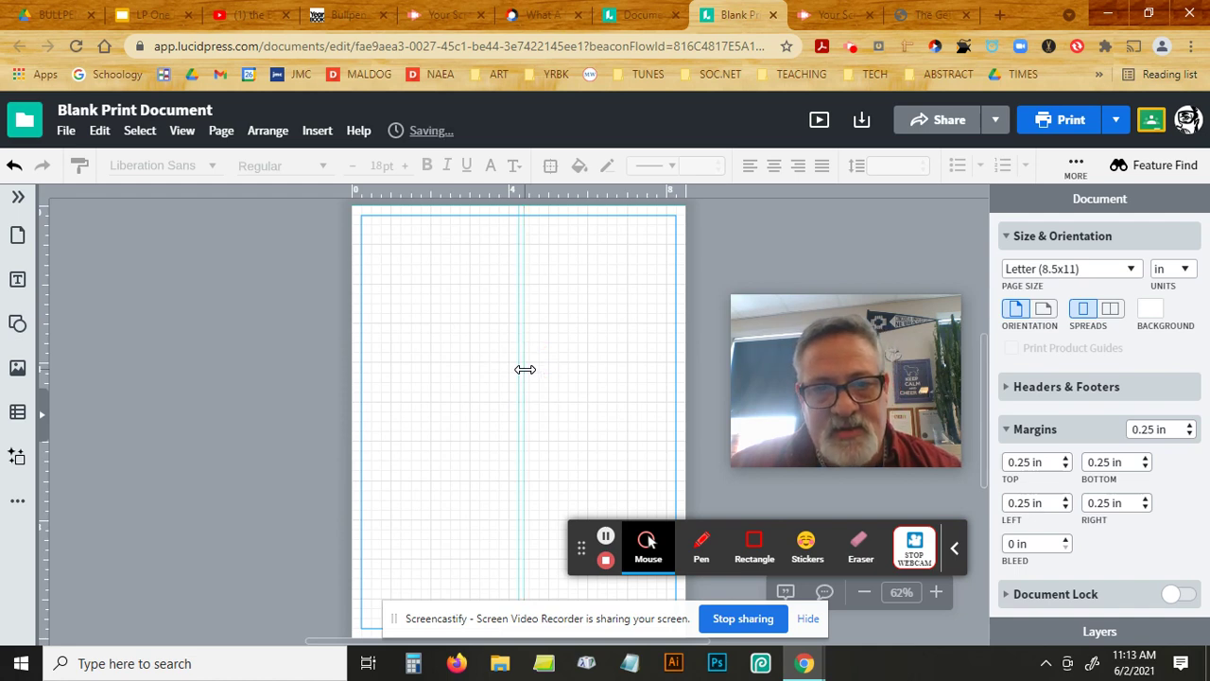
Step: Zoom the page in to 125%, then back out to 75%
click(936, 593)
click(937, 594)
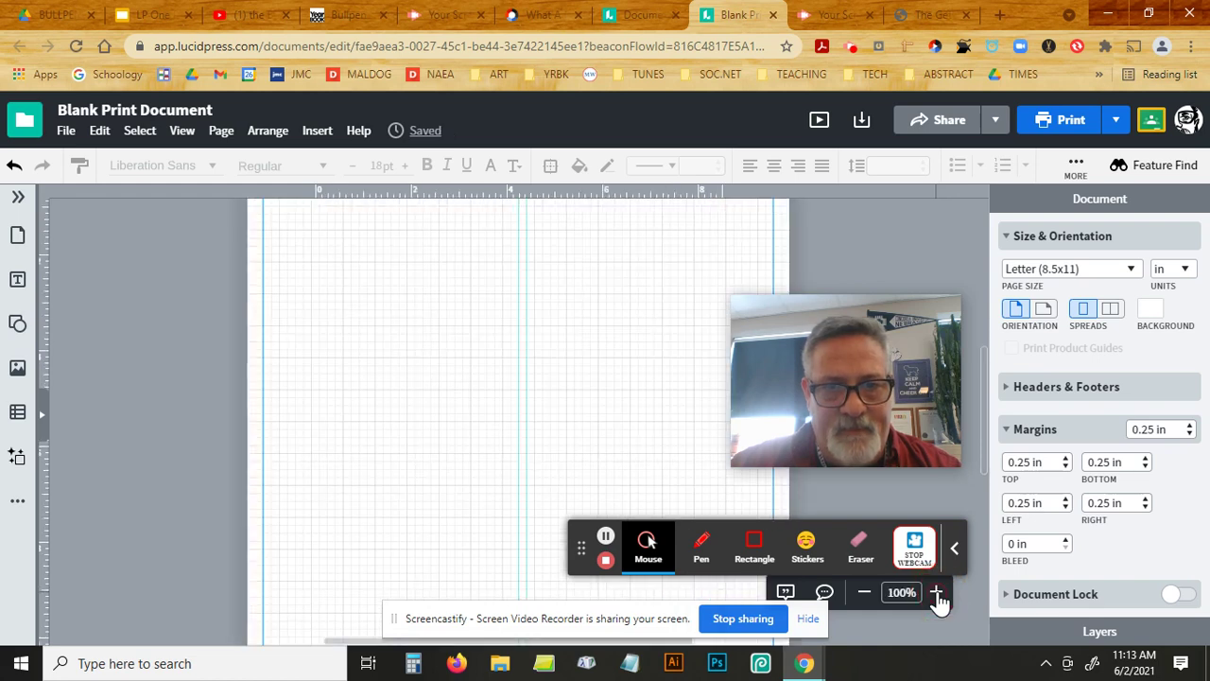
click(937, 593)
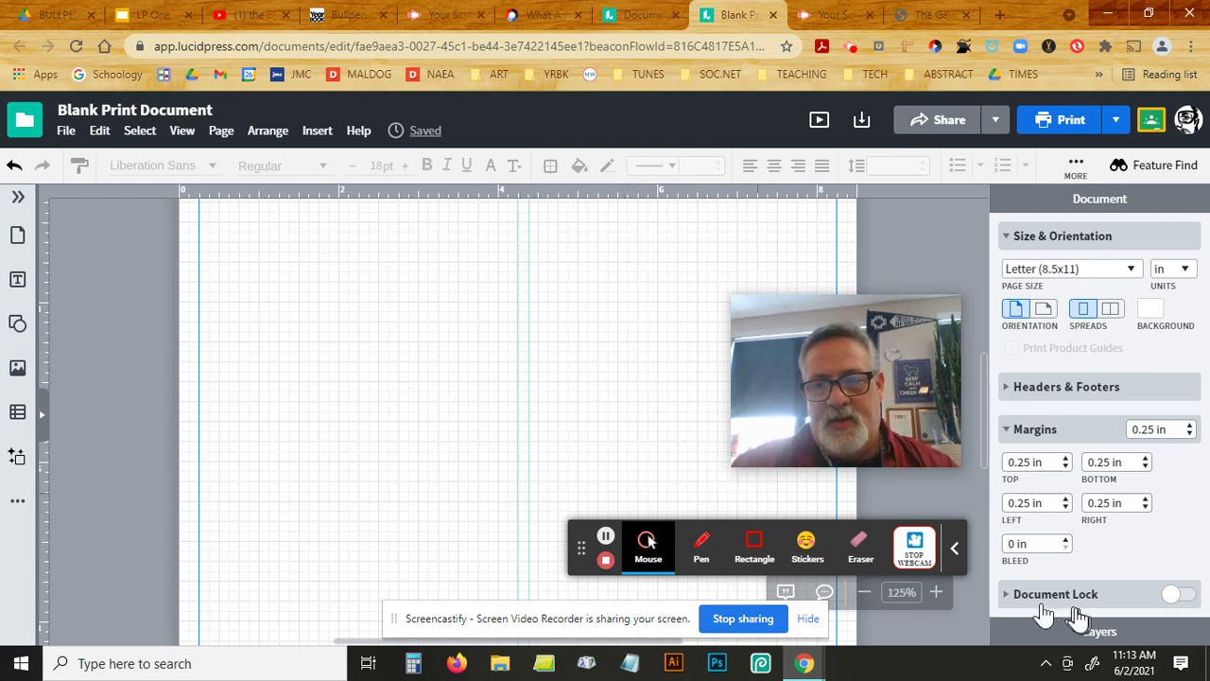
click(865, 595)
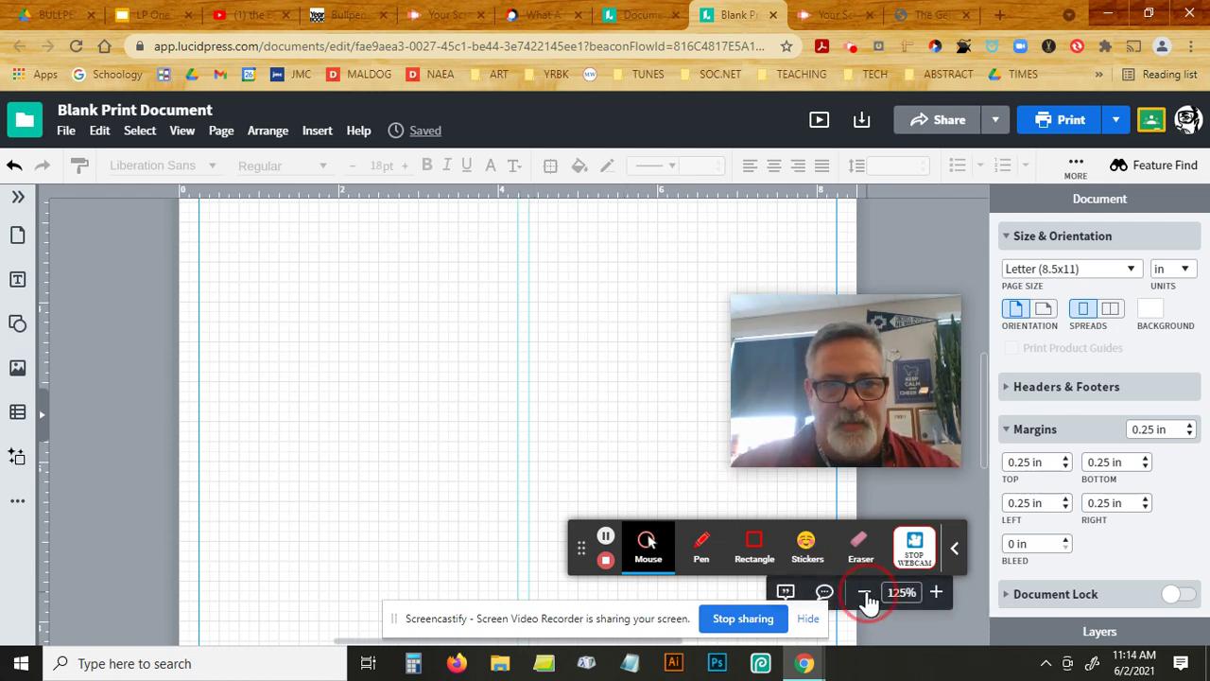
click(866, 596)
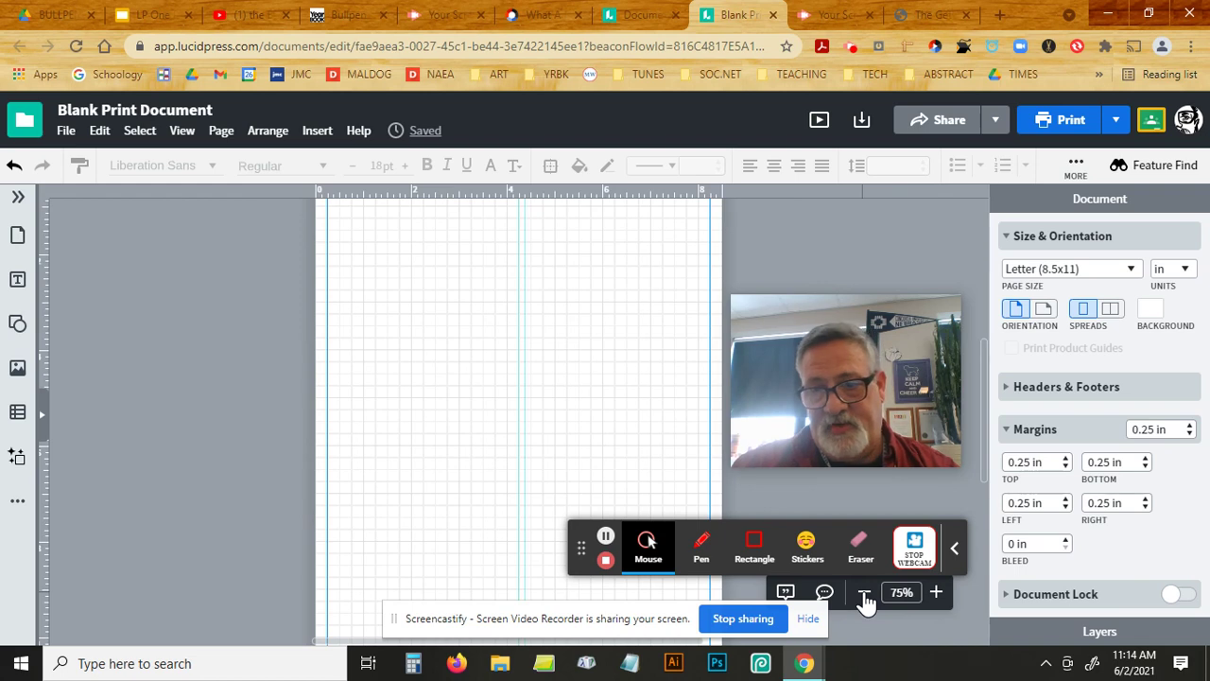
Step: Zoom out to 50% and open the POTUS folder under My Images
click(866, 595)
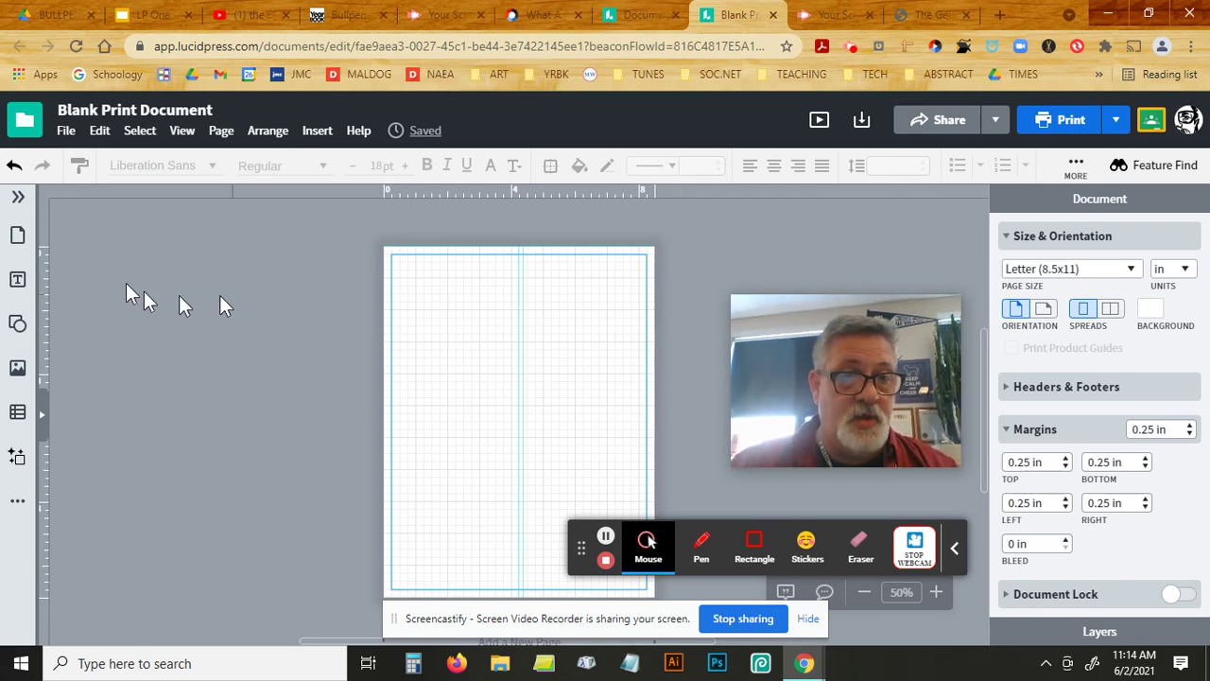
click(18, 371)
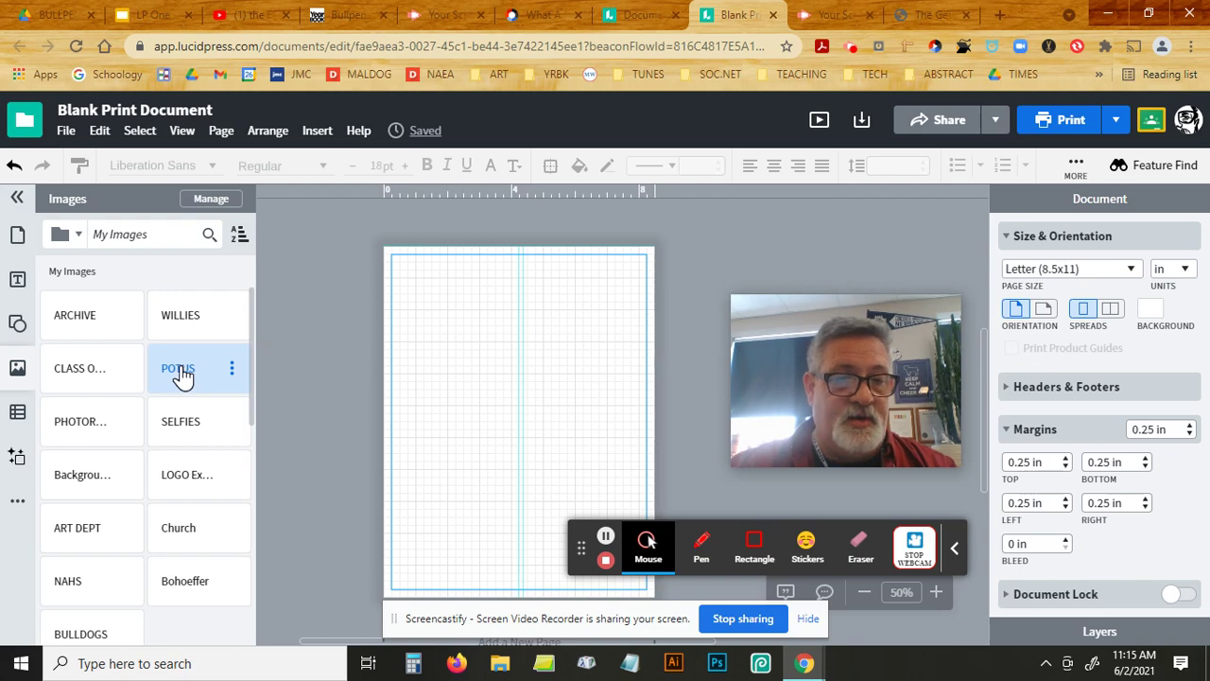
click(183, 375)
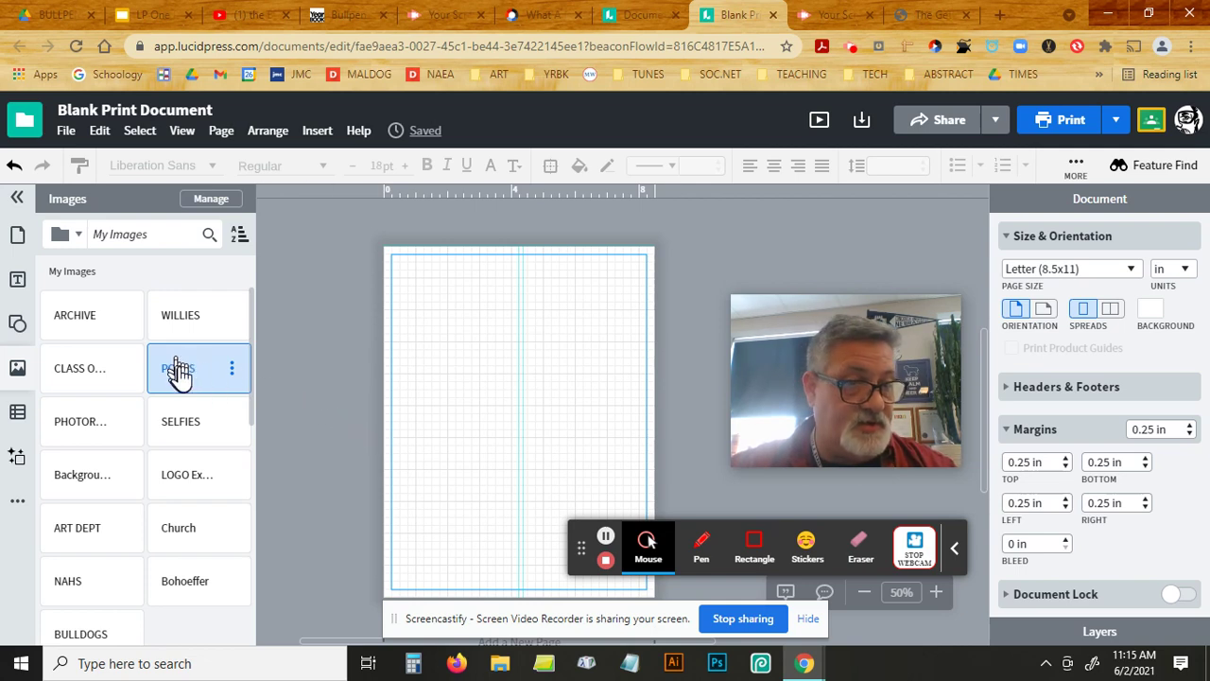
double_click(183, 376)
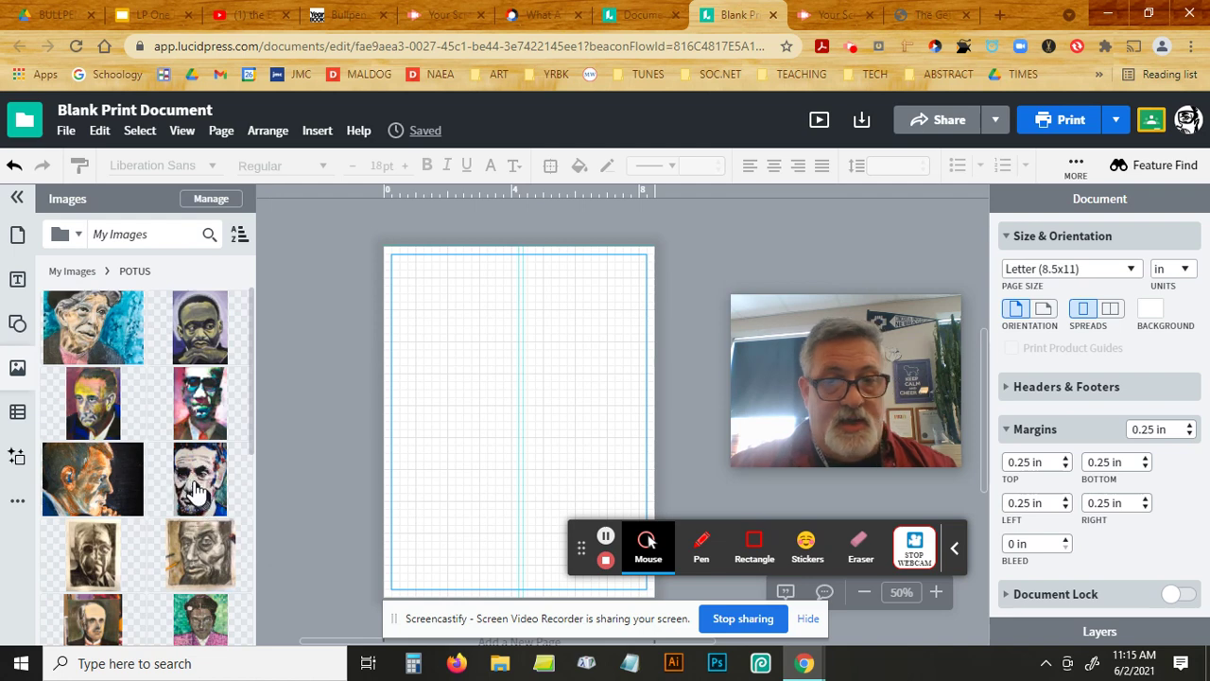
Step: Place the Lincoln portrait at the page's upper right, enlarged to about 3.68 by 5 in
drag(198, 487, 549, 359)
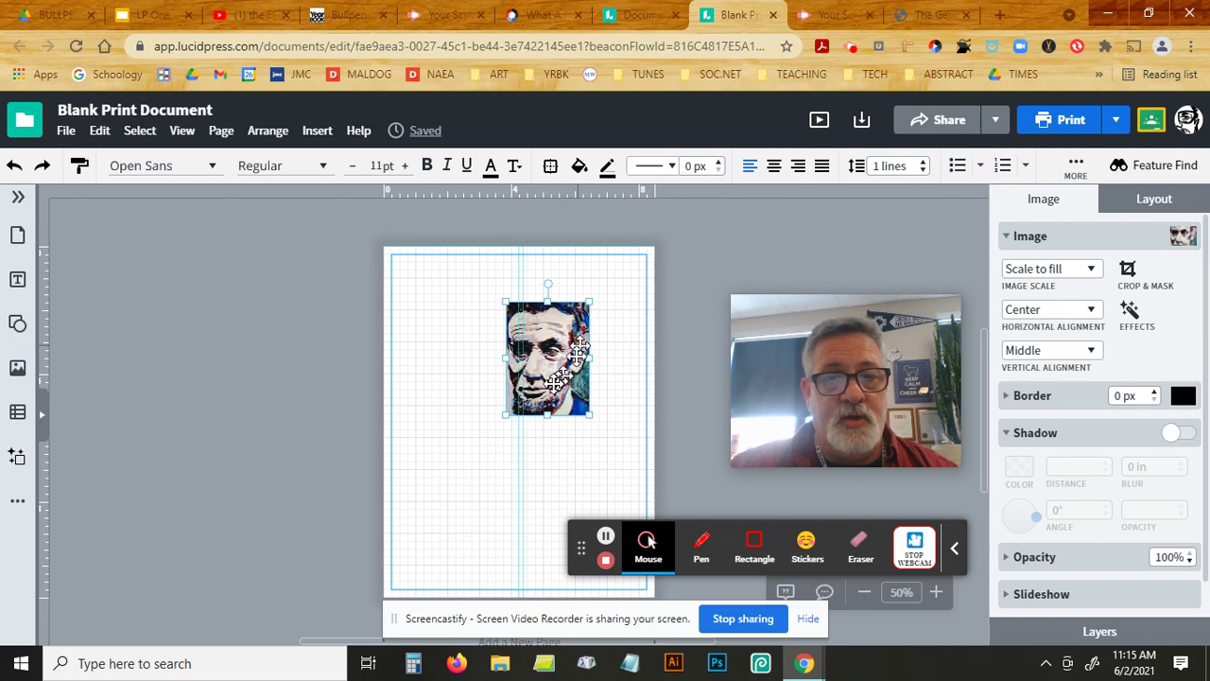
drag(546, 357, 564, 329)
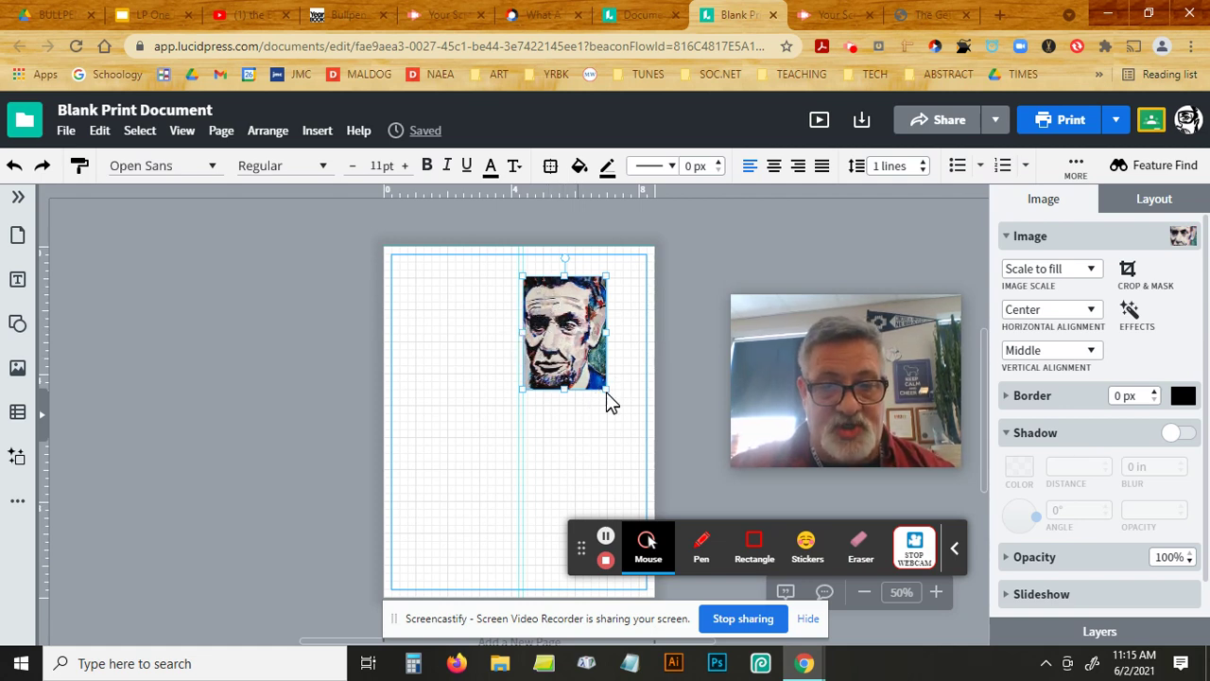
drag(607, 392, 632, 439)
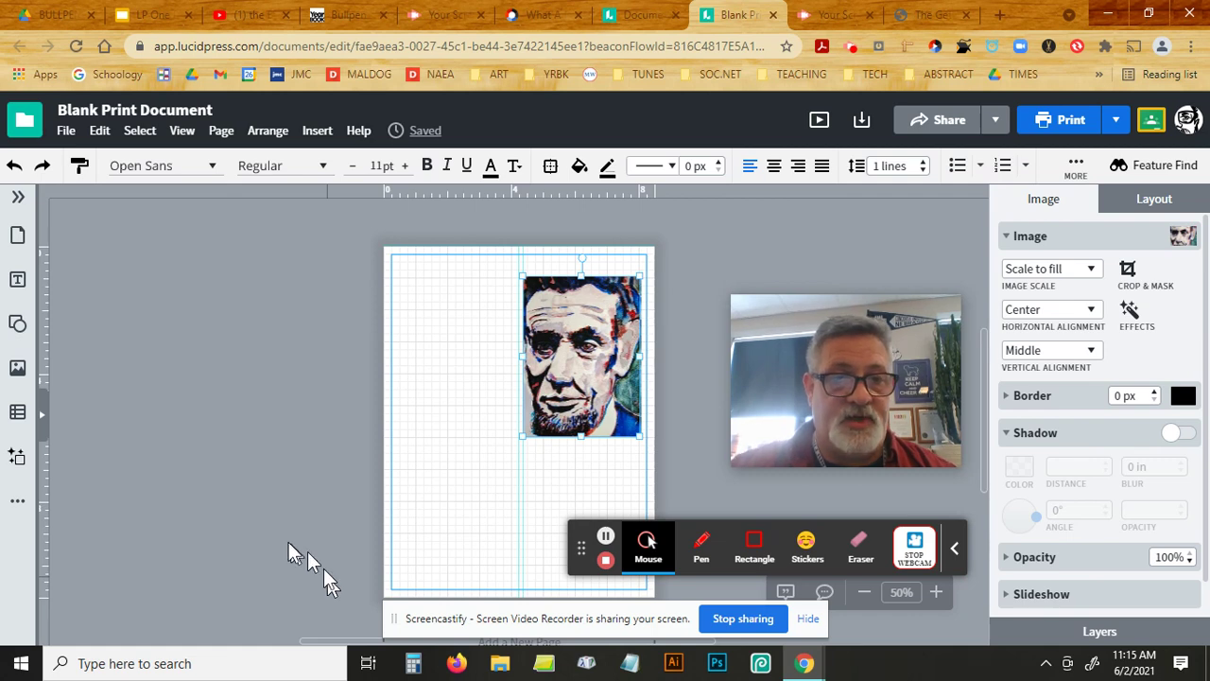
click(244, 394)
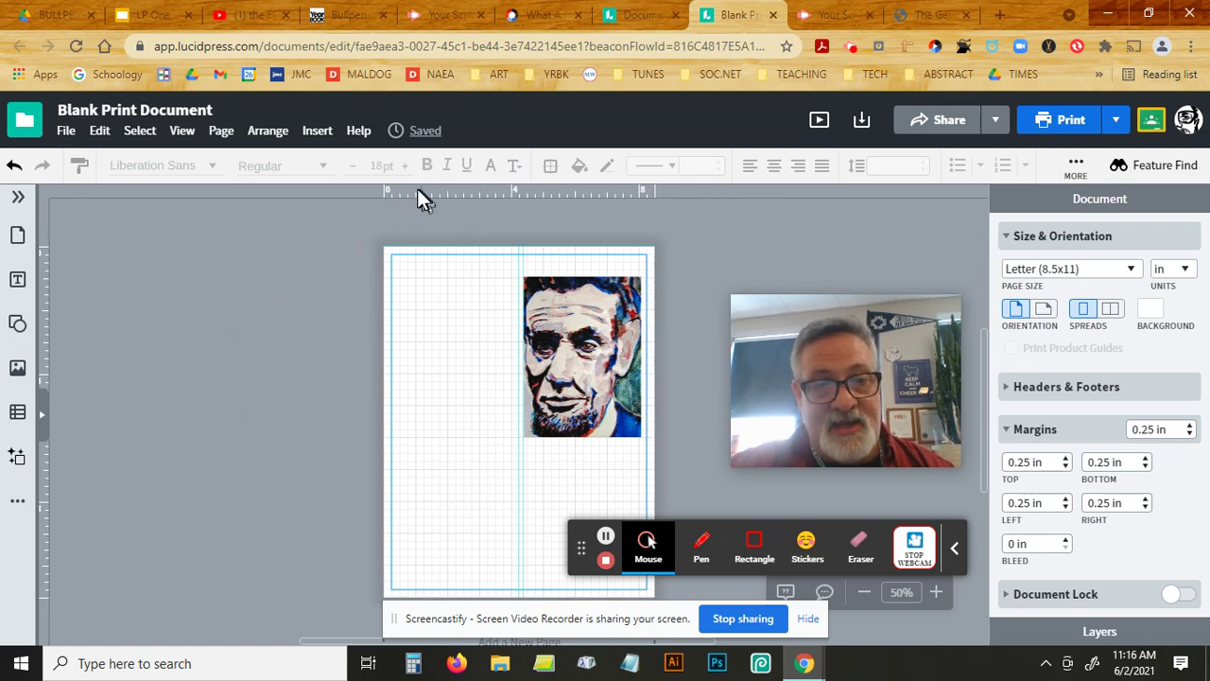
Step: Drag horizontal guides from the top ruler to Y 5.194 in and Y 6.111 in
drag(413, 191, 436, 425)
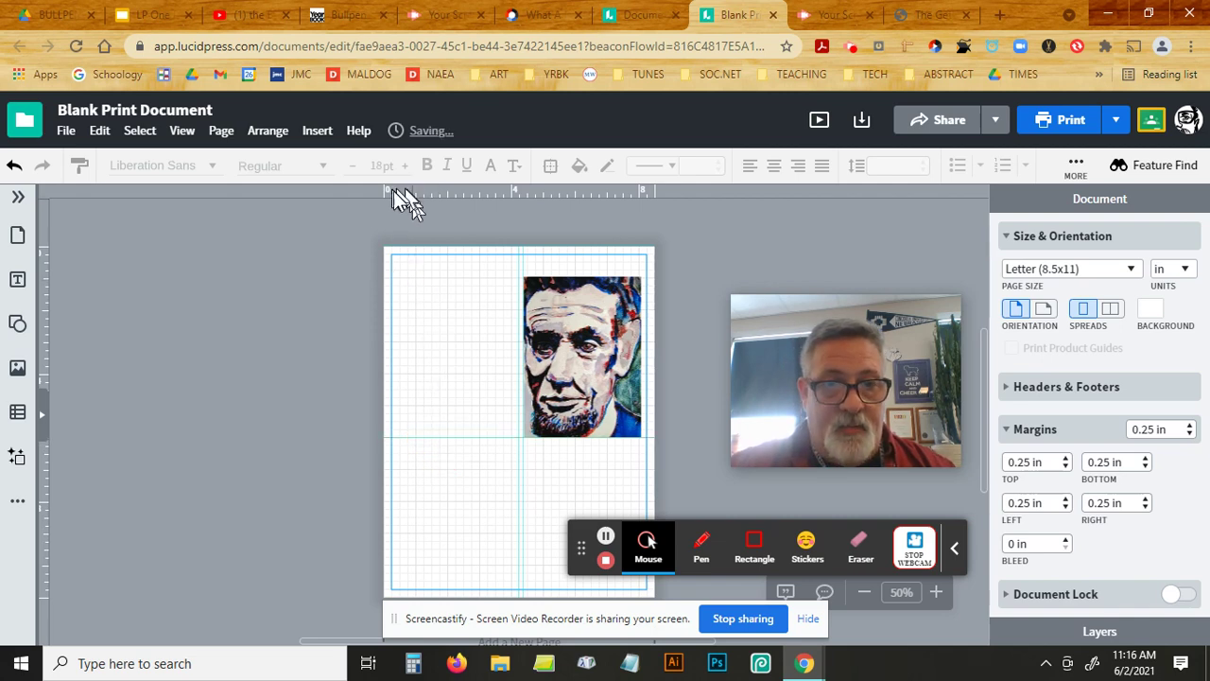
drag(400, 192, 425, 441)
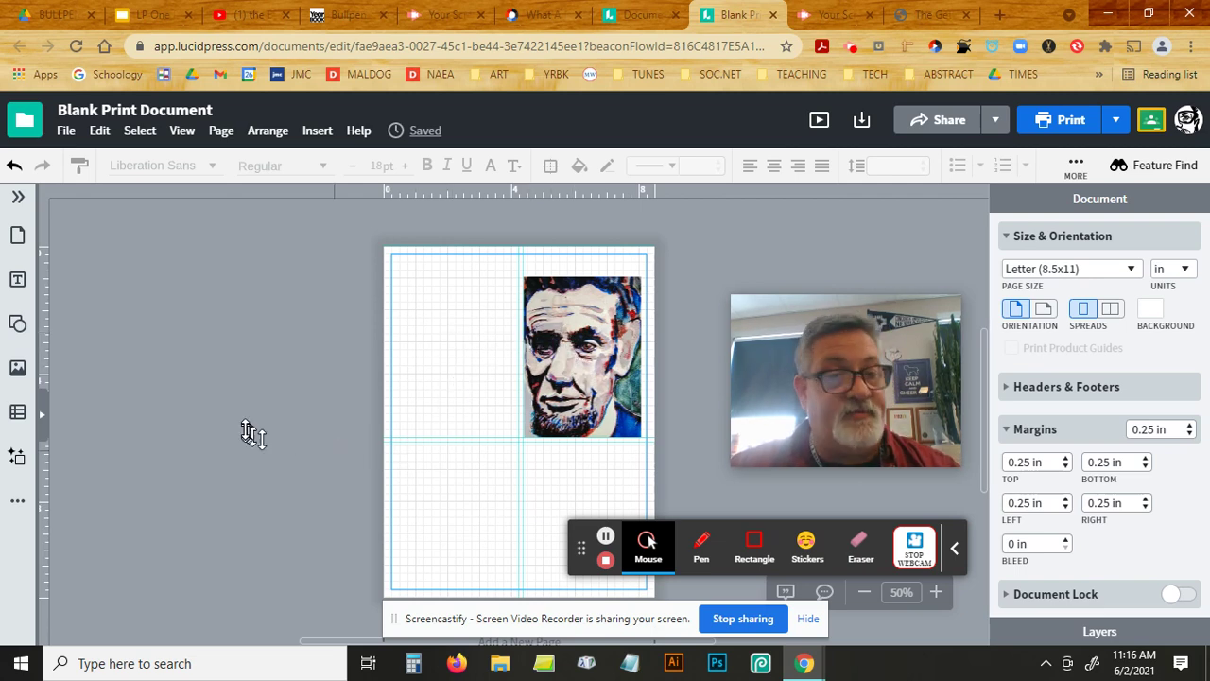
Step: Place a Headings text box at the page's top-left, left of the Lincoln portrait
click(17, 284)
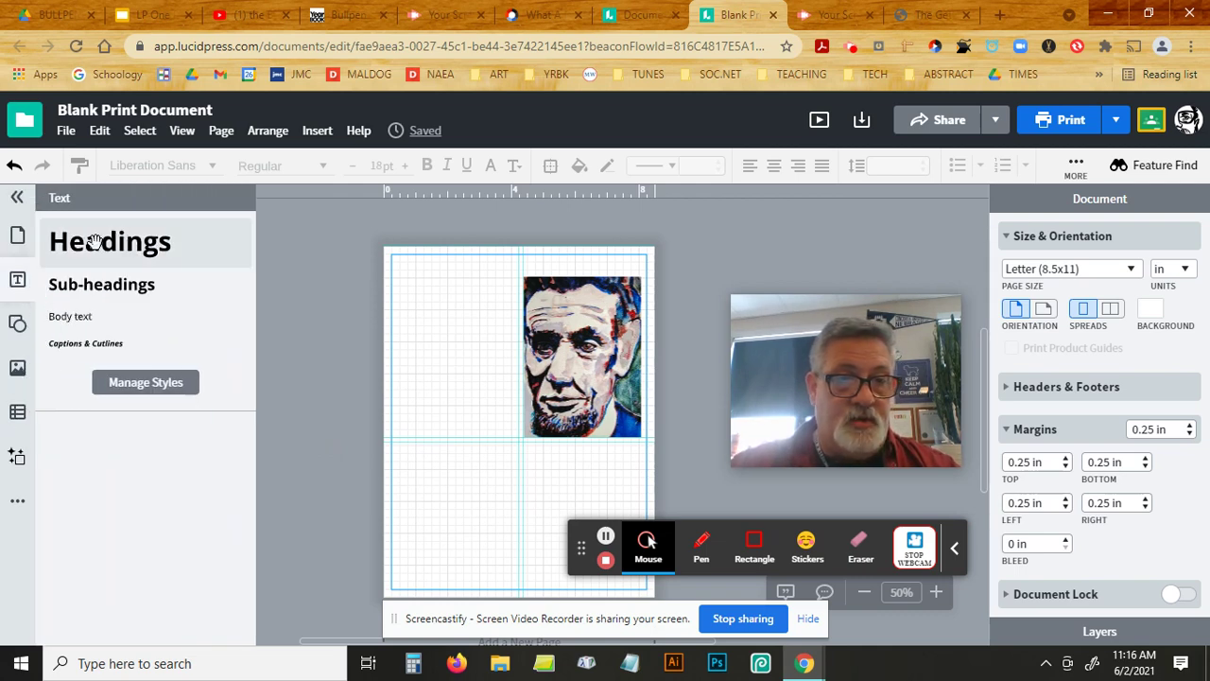
drag(95, 241, 486, 284)
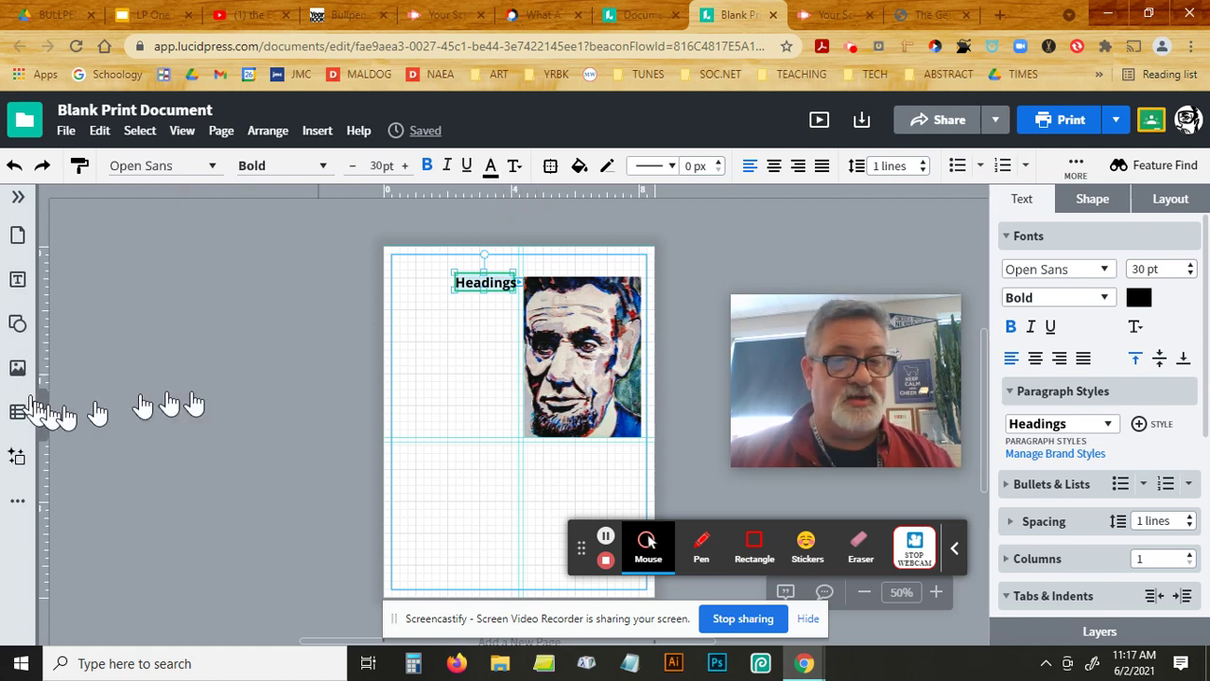
click(19, 286)
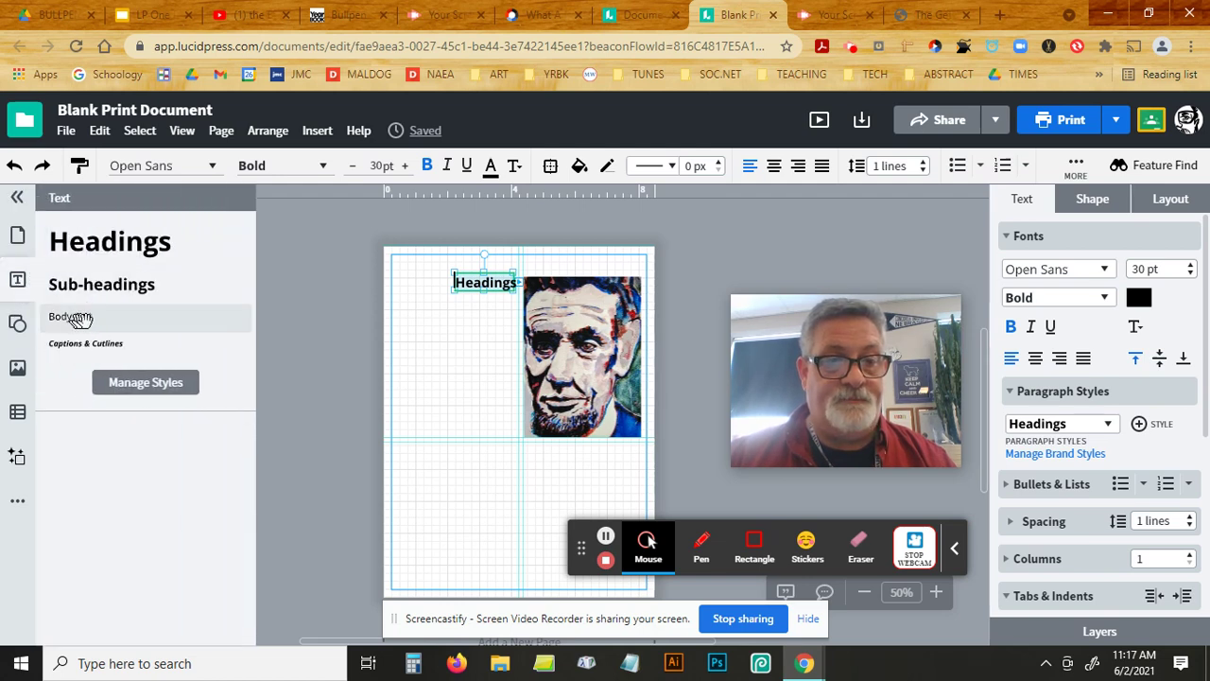
click(335, 355)
Step: Drop a Body text box, zoom to 100%, and move it up under the heading
mouse_move(458, 314)
mouse_down()
mouse_move(467, 300)
mouse_move(476, 309)
mouse_up()
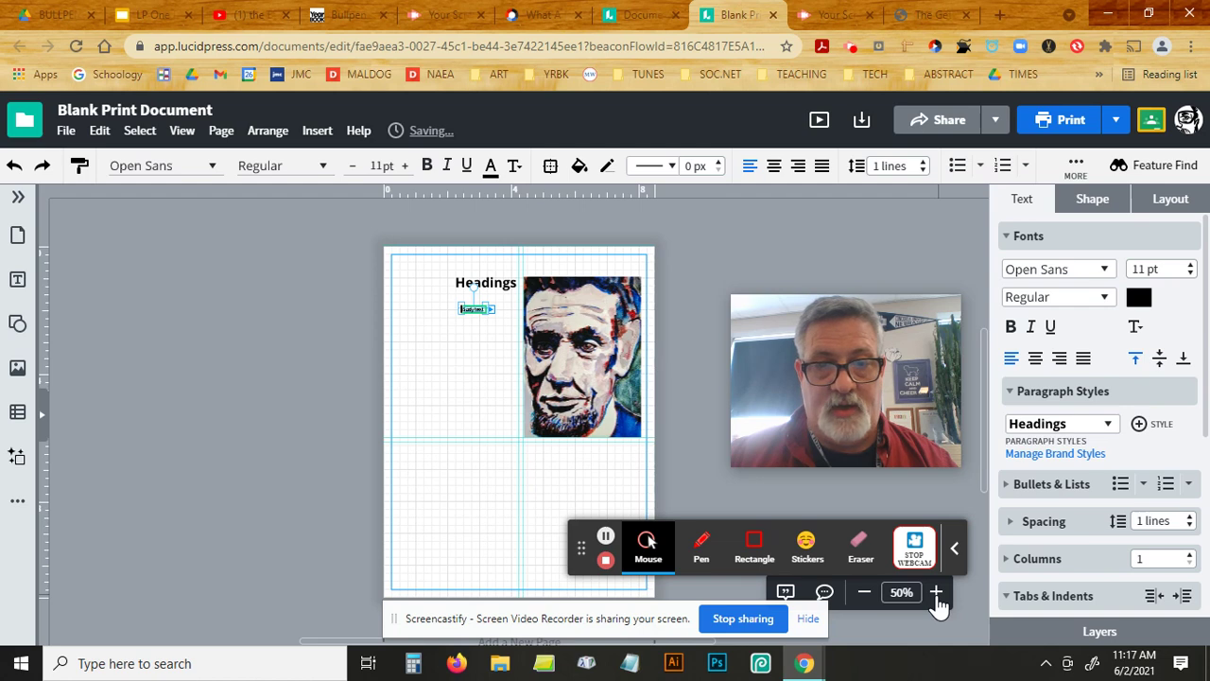
click(936, 592)
click(936, 593)
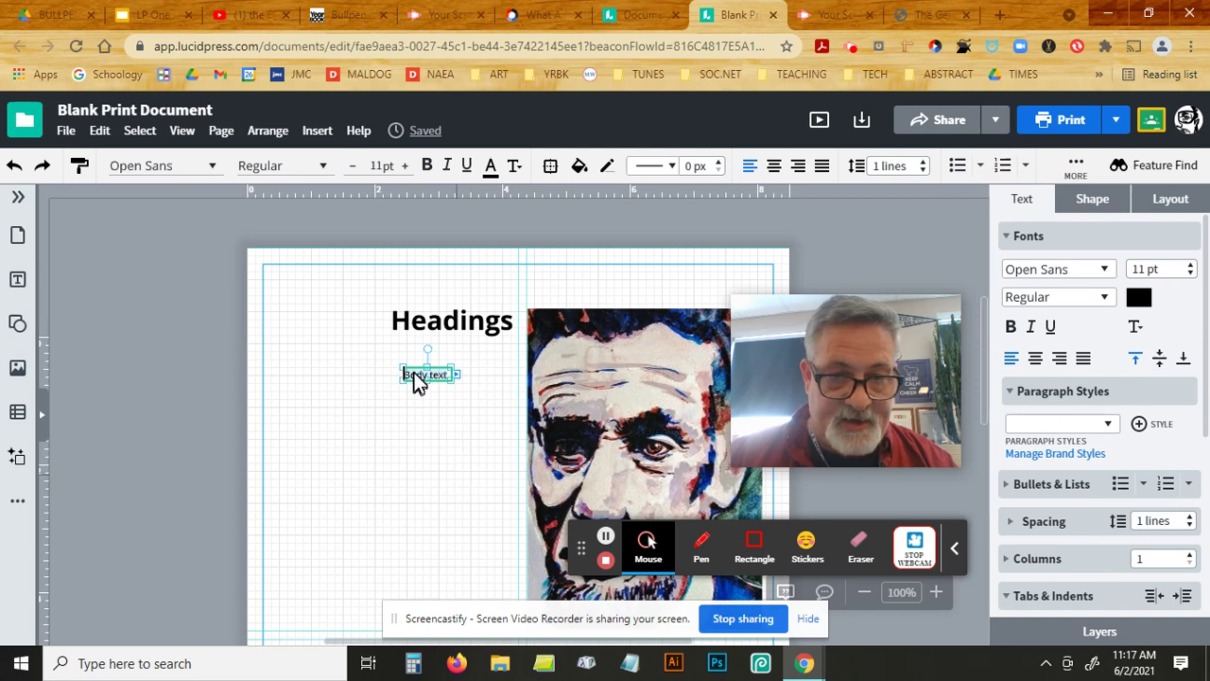
click(414, 377)
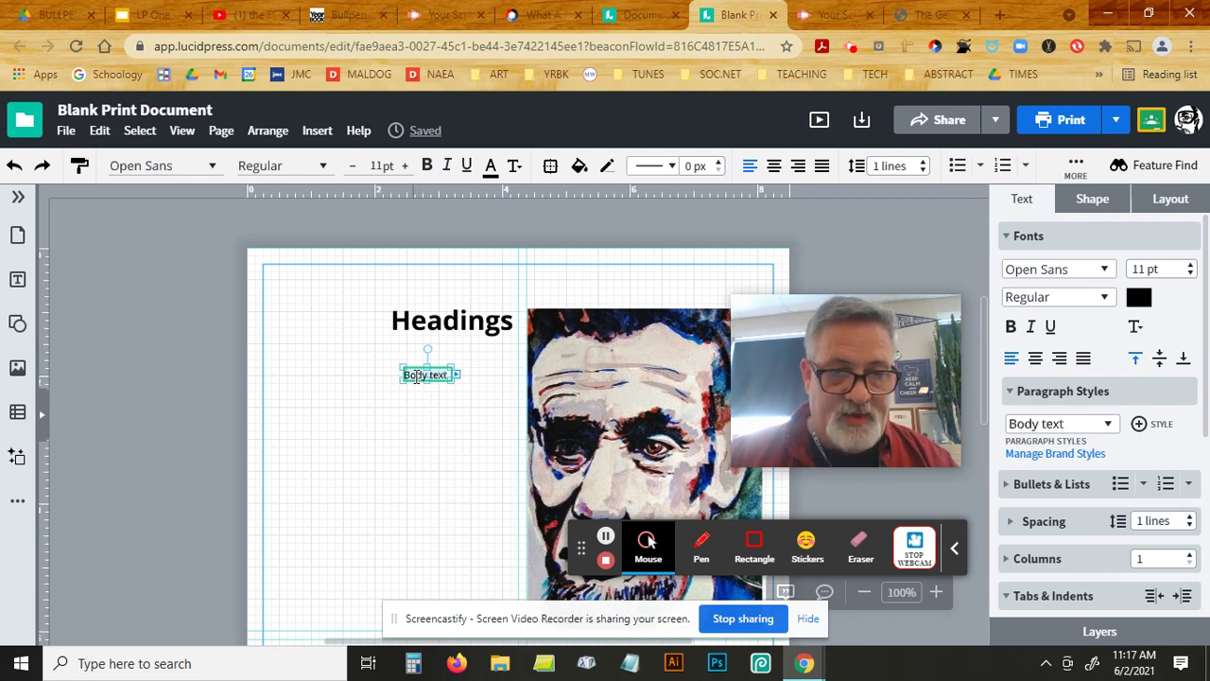
click(426, 445)
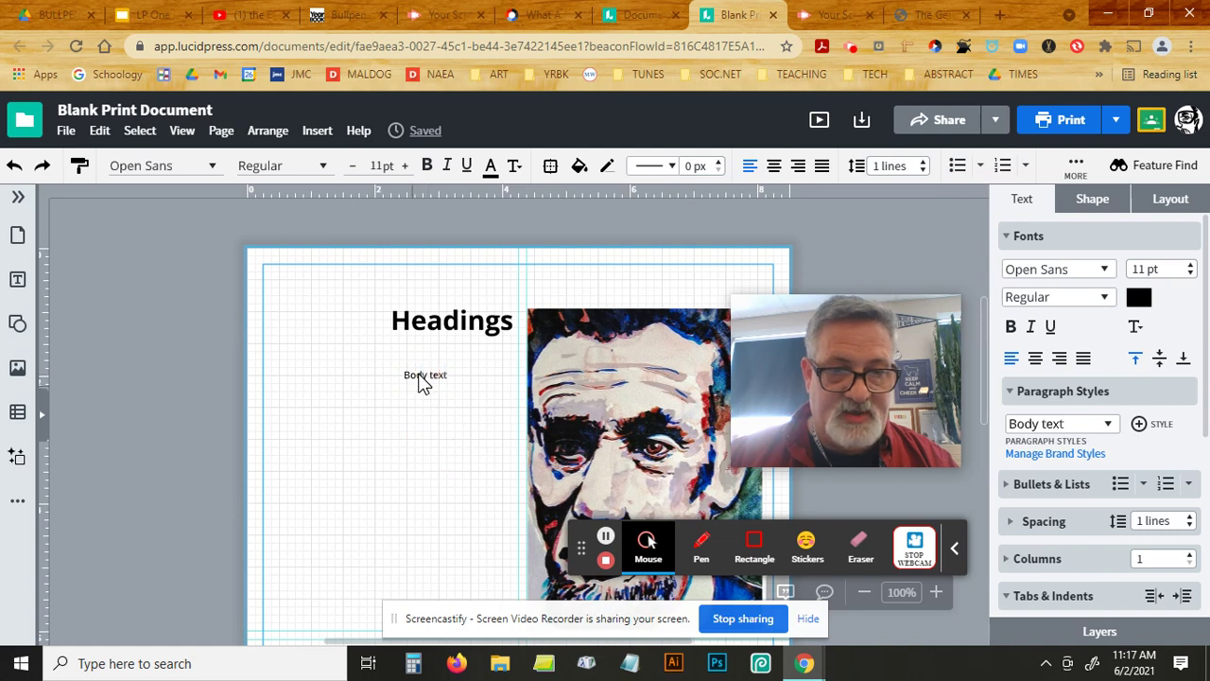
click(415, 374)
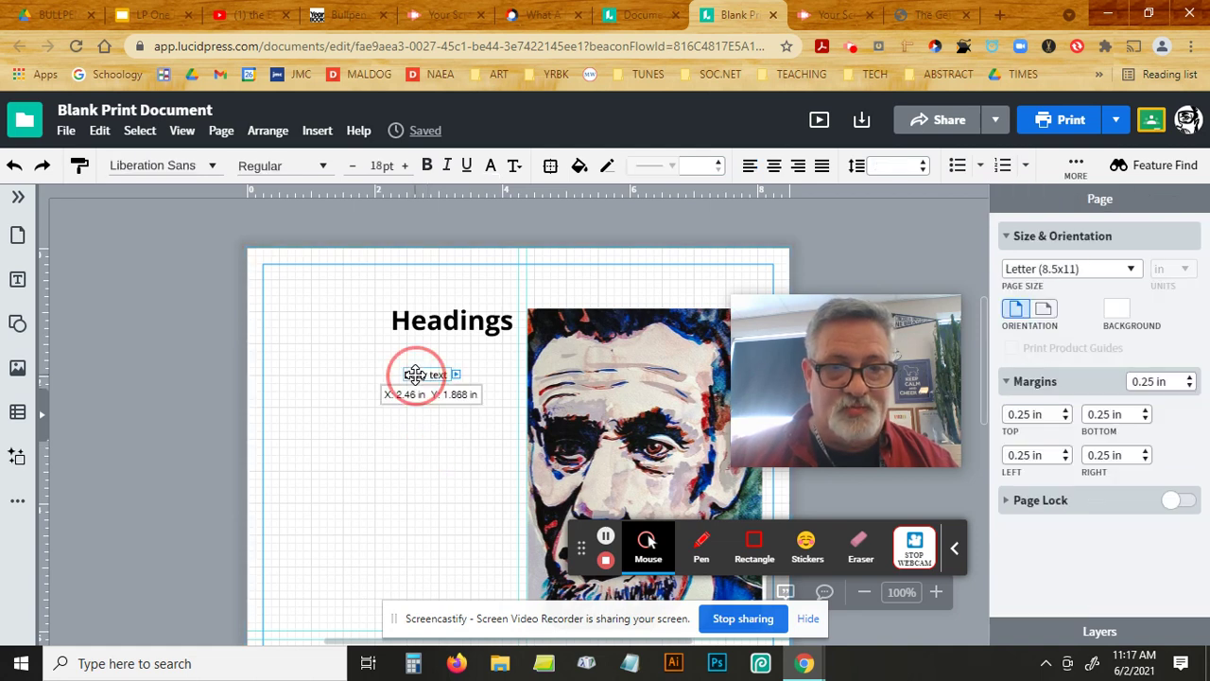
drag(415, 375, 480, 352)
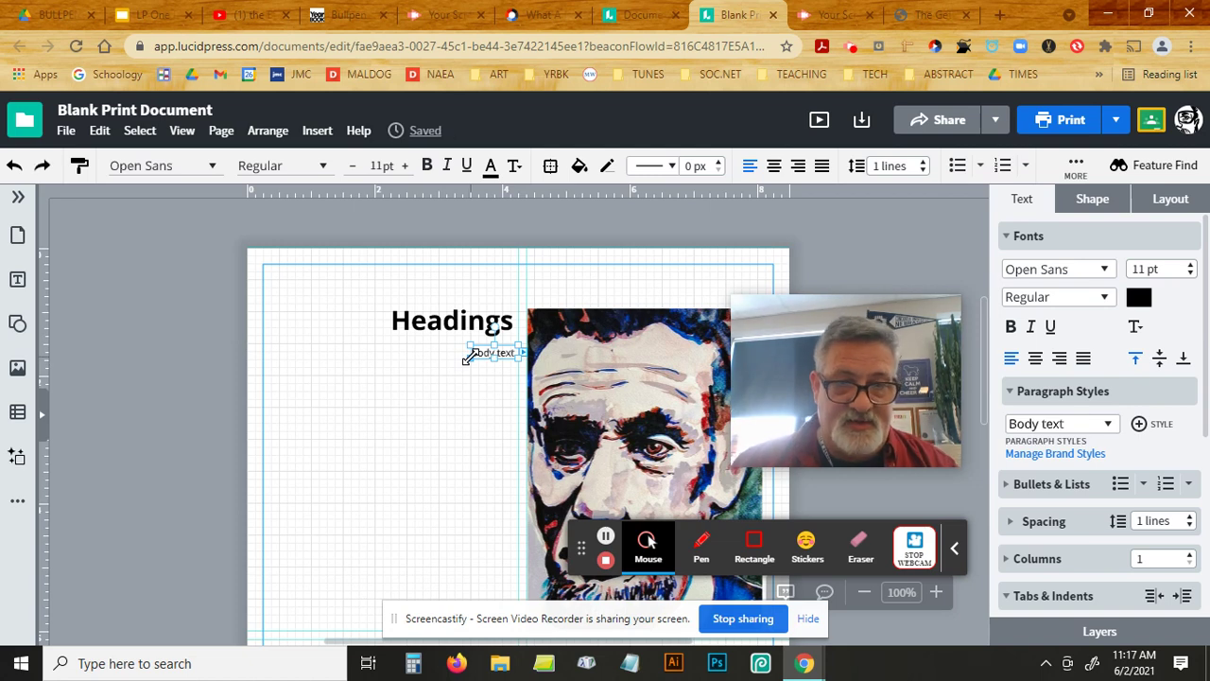
Step: Stretch the Body text box into a tall column reaching toward the page bottom
drag(466, 357, 396, 477)
drag(398, 545, 393, 572)
drag(393, 571, 398, 572)
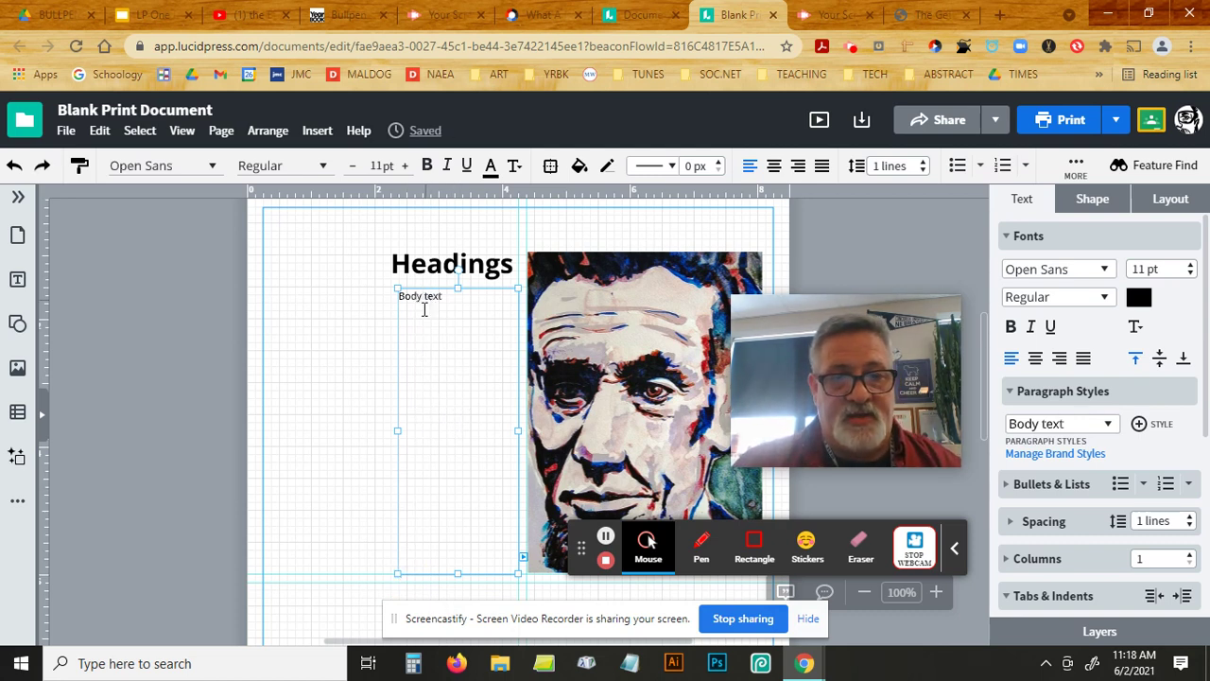
key(shift+Down)
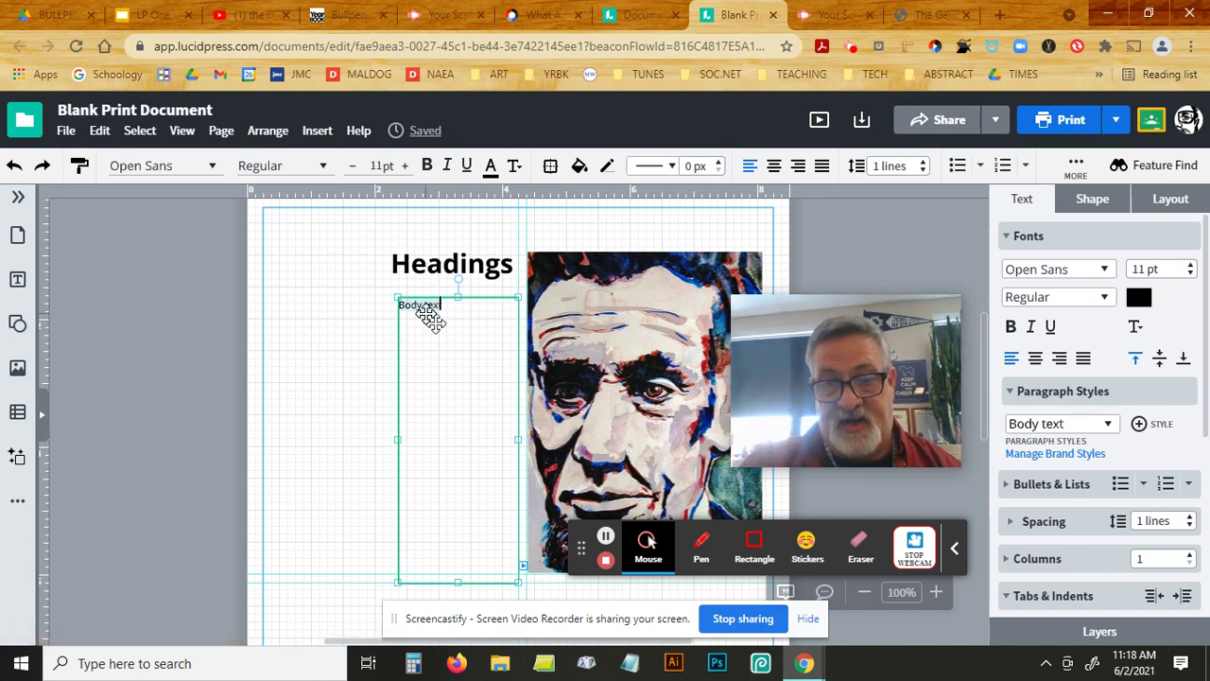
key(ctrl+v)
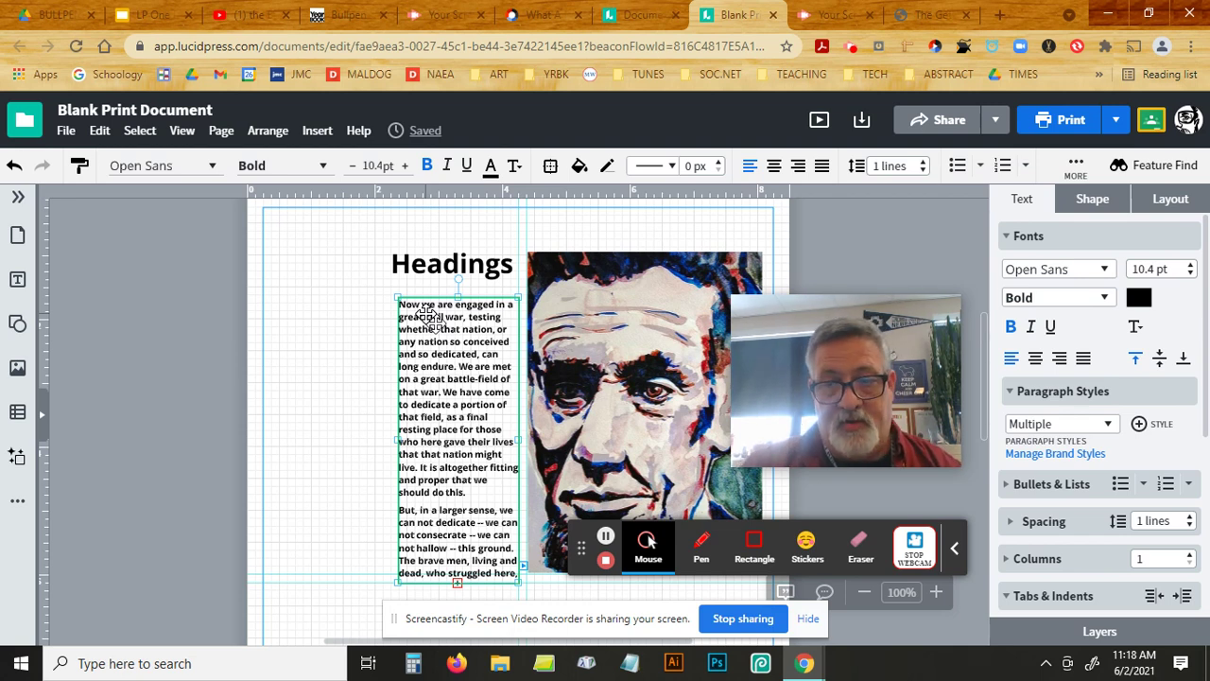
key(ctrl+z)
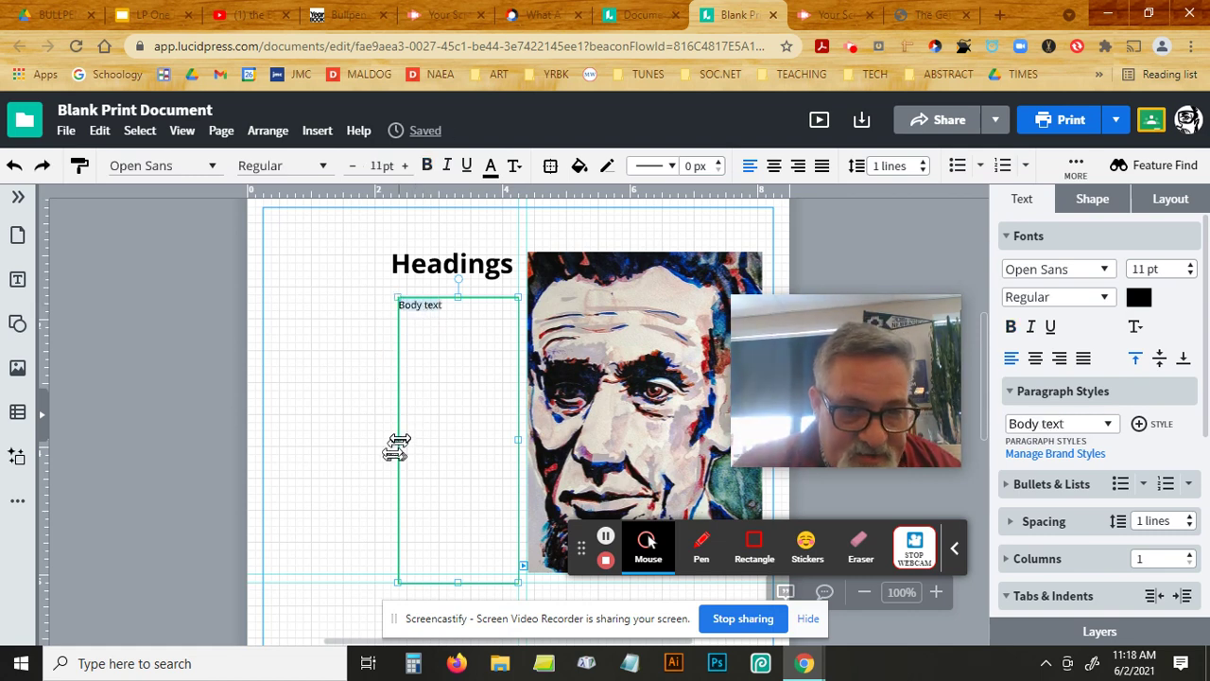
drag(398, 444, 393, 443)
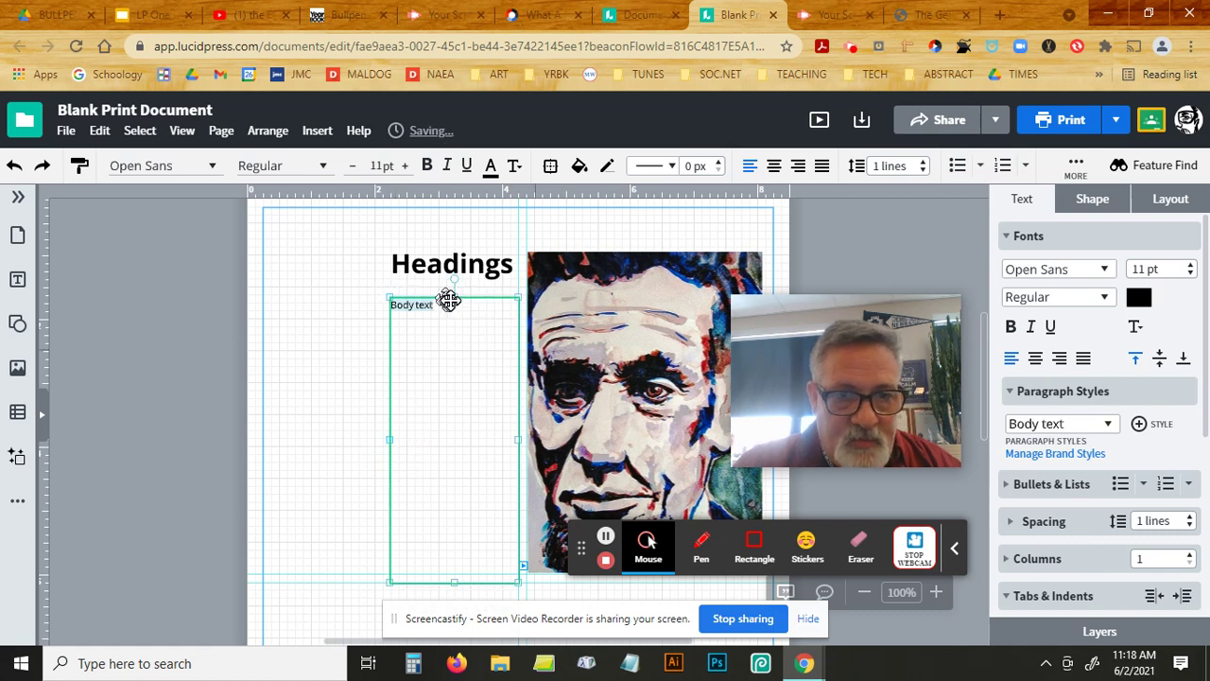
drag(452, 285, 454, 290)
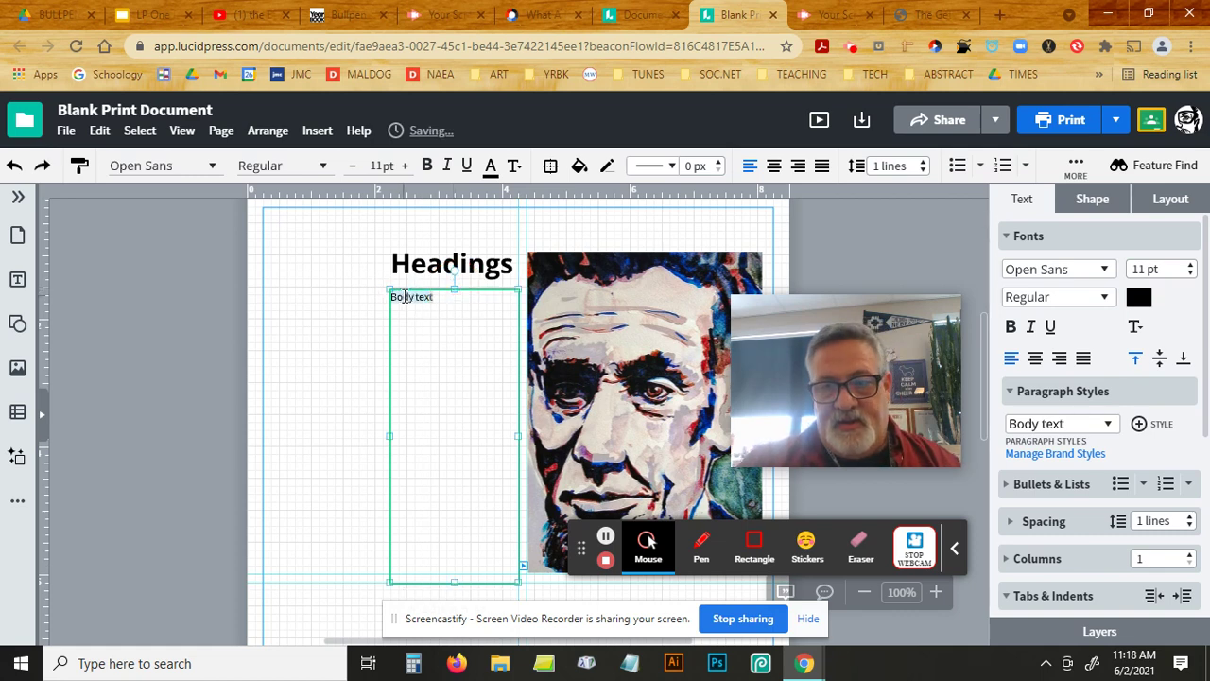
Step: Paste the Gettysburg Address as plain text into the column and reduce it to 10 pt
right_click(402, 296)
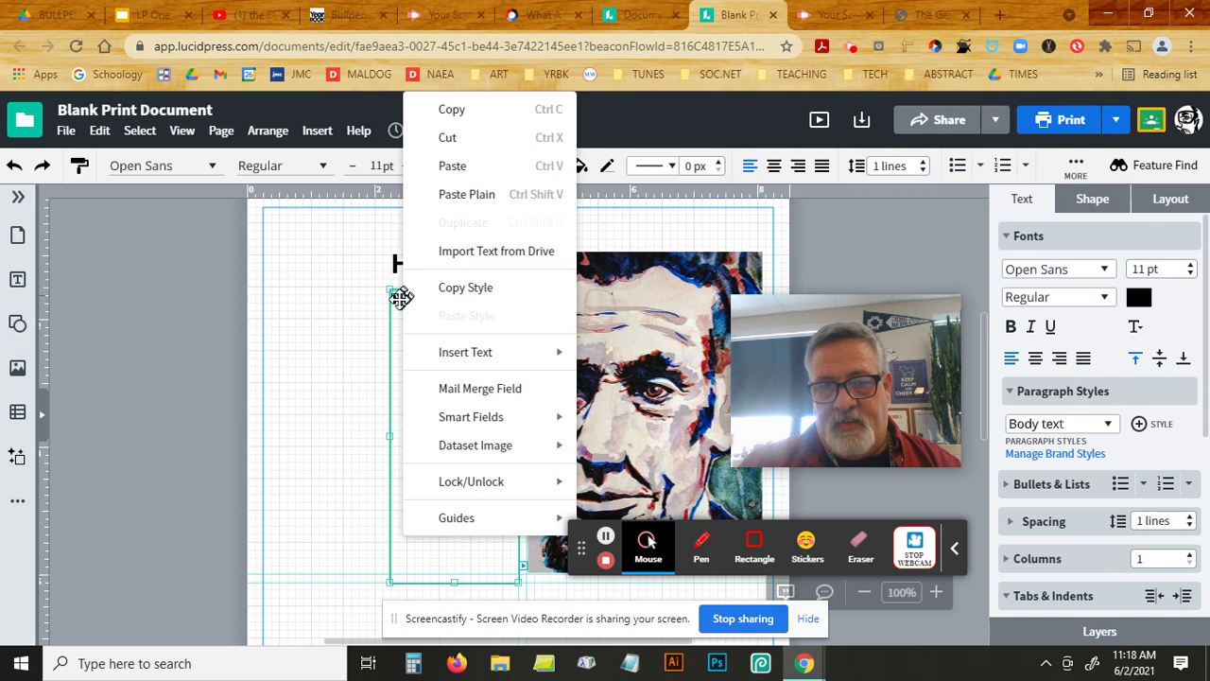
click(463, 195)
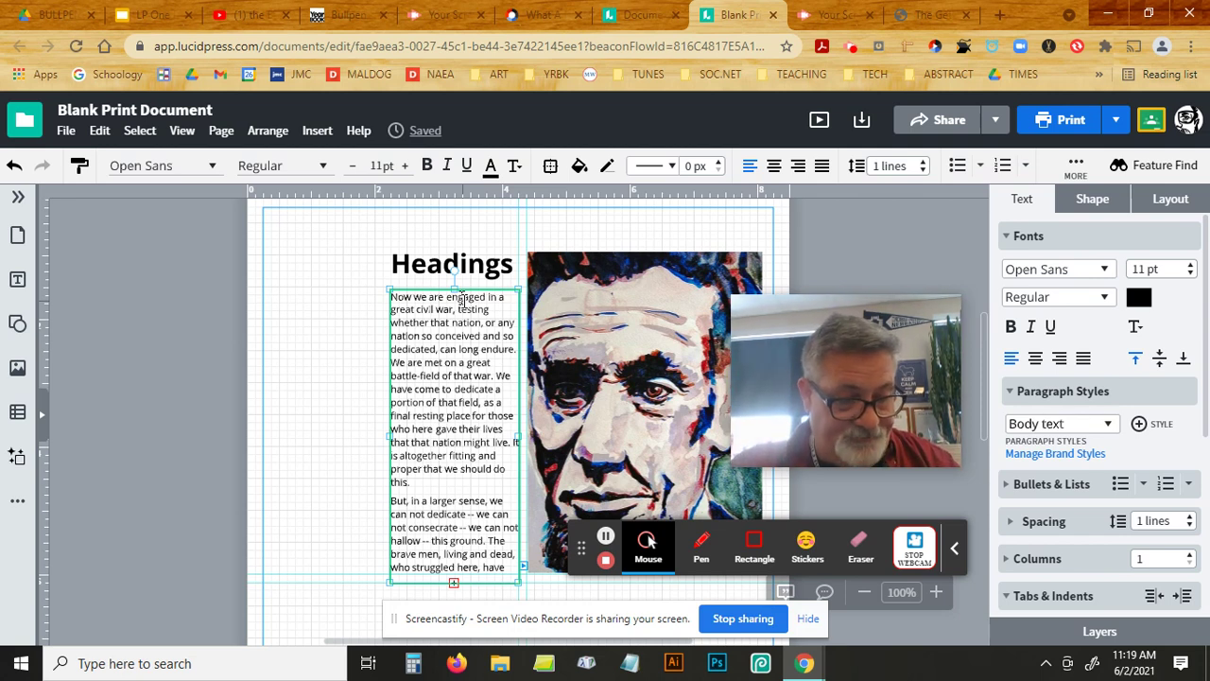
key(ctrl+a)
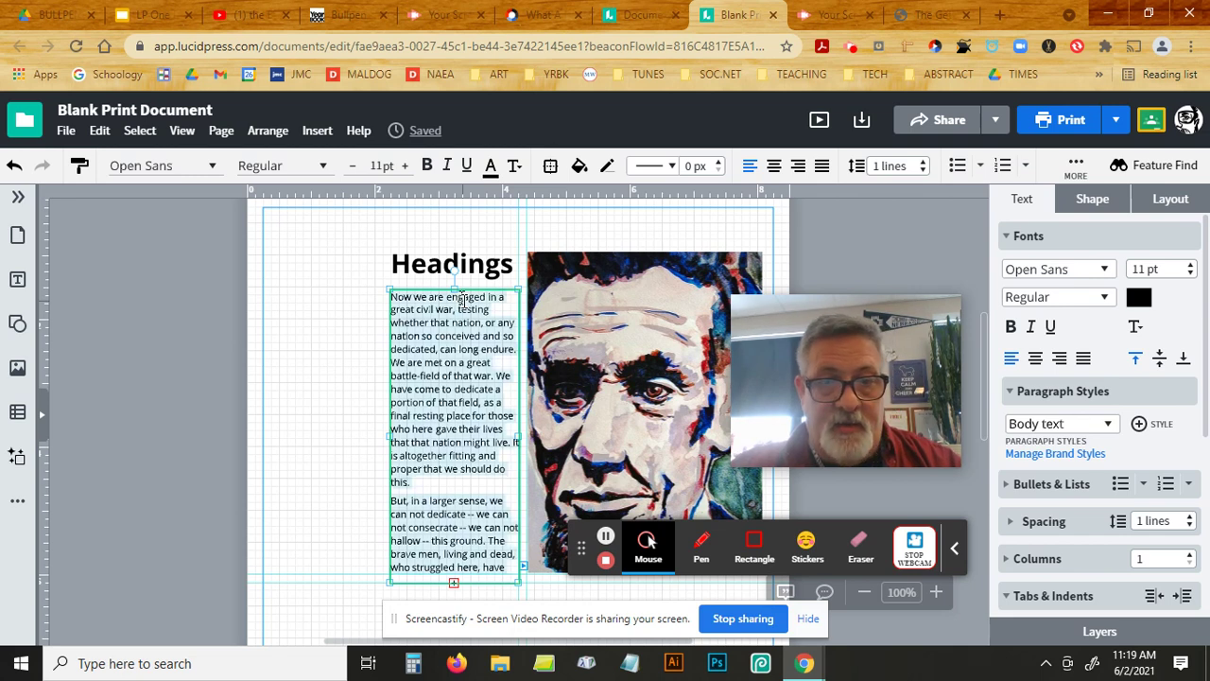
click(355, 174)
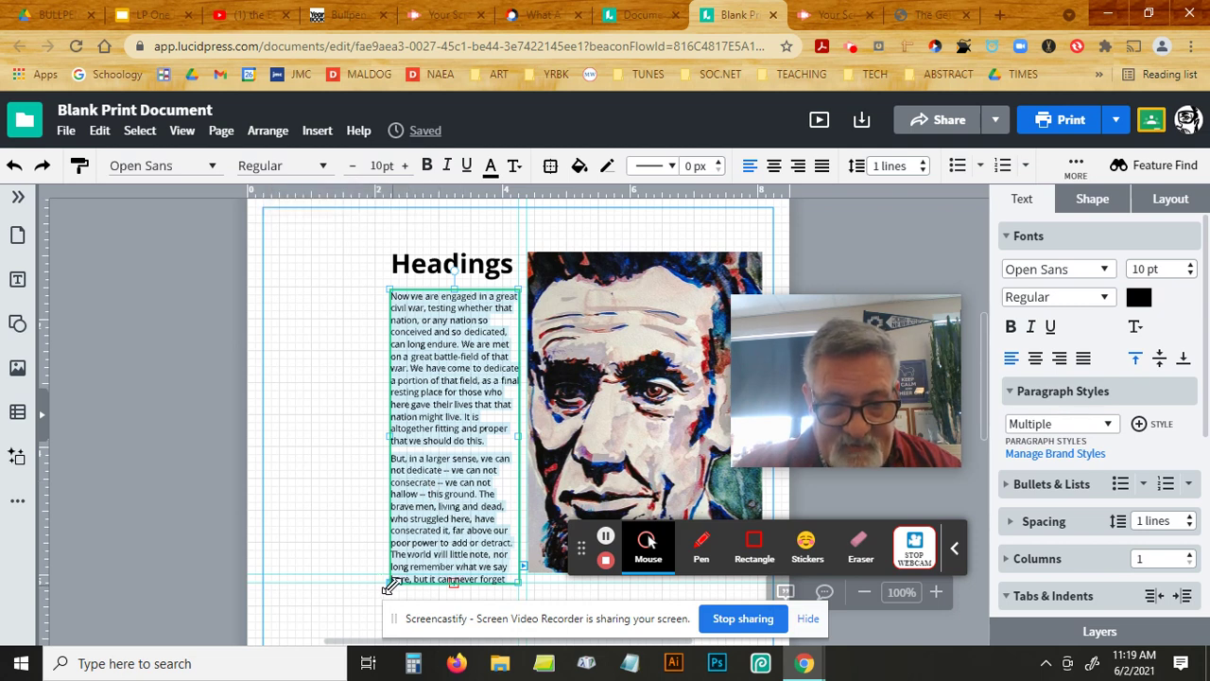
Step: Shrink the text box to end at "long remember what we say" and justify the paragraphs
click(516, 584)
drag(514, 577, 516, 578)
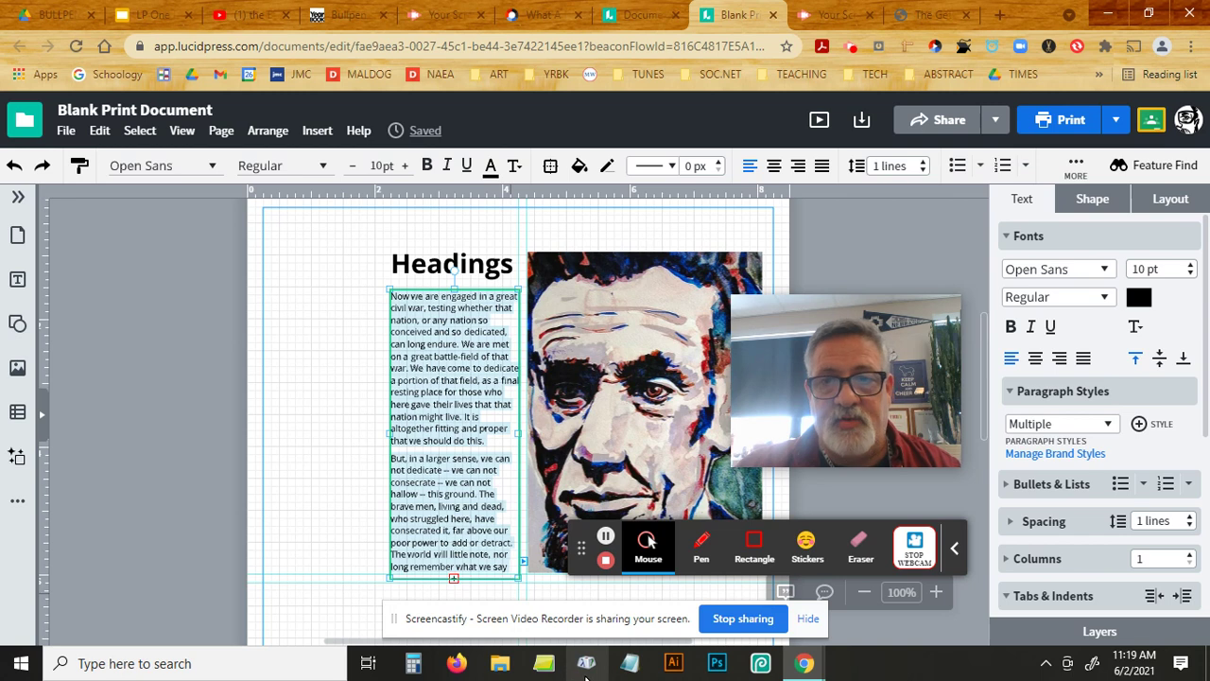
click(773, 167)
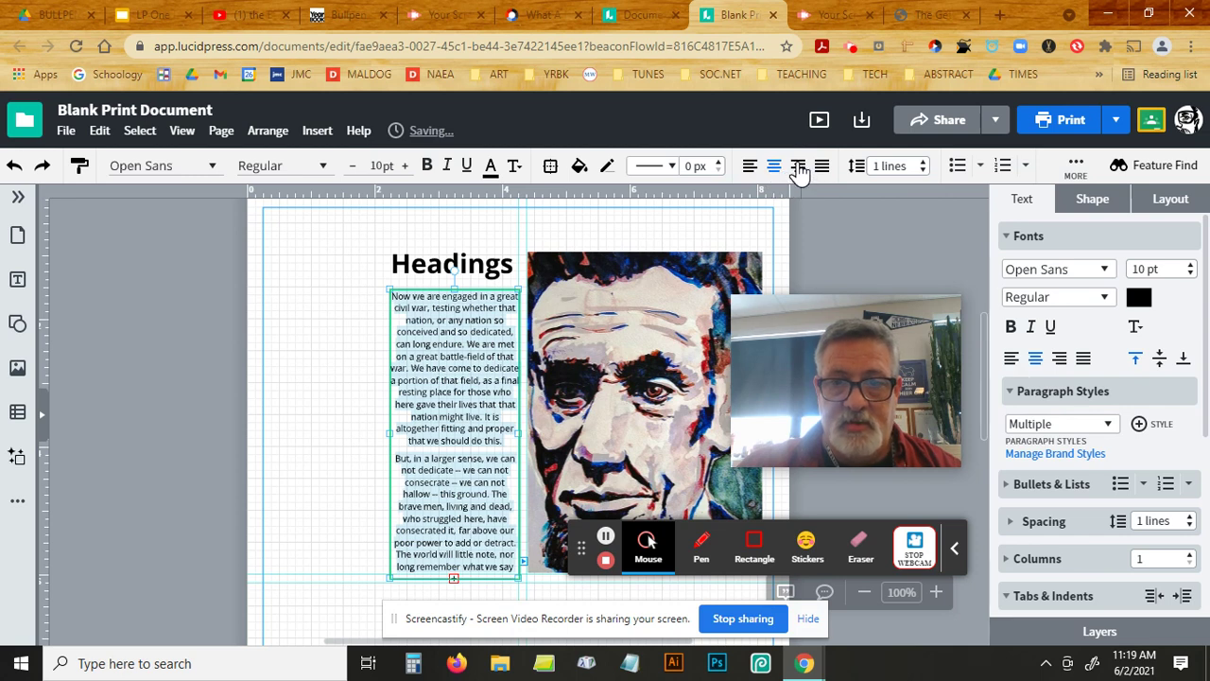
click(798, 166)
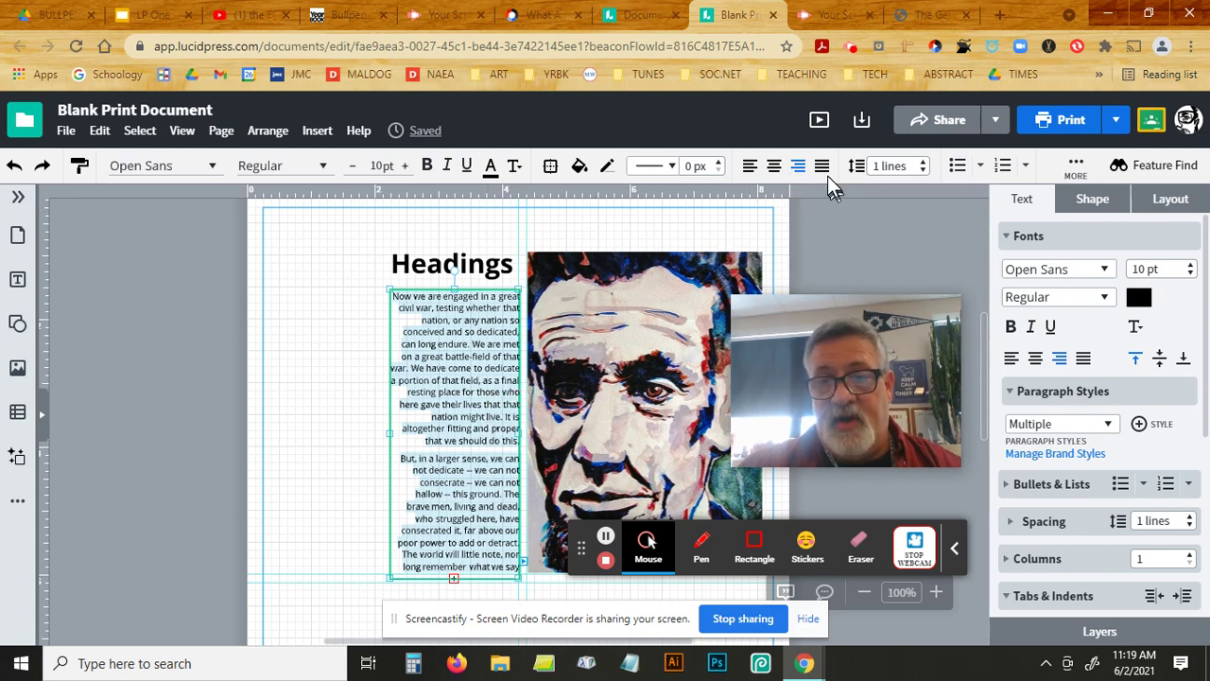
click(822, 168)
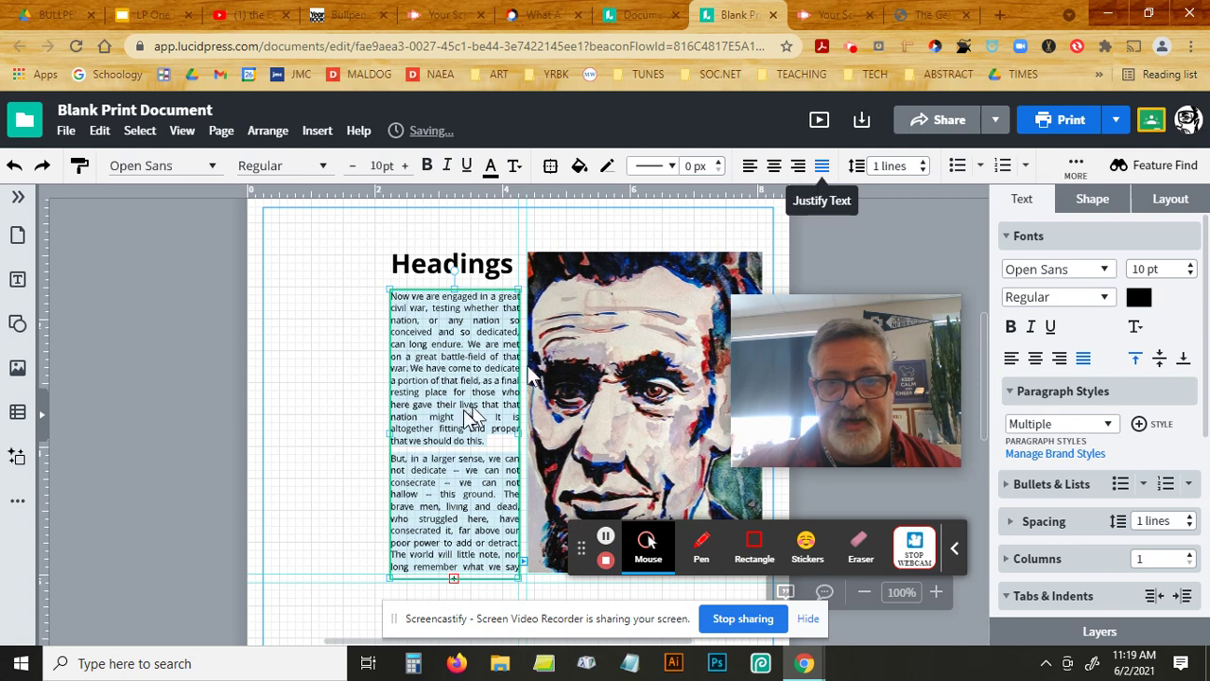
click(452, 284)
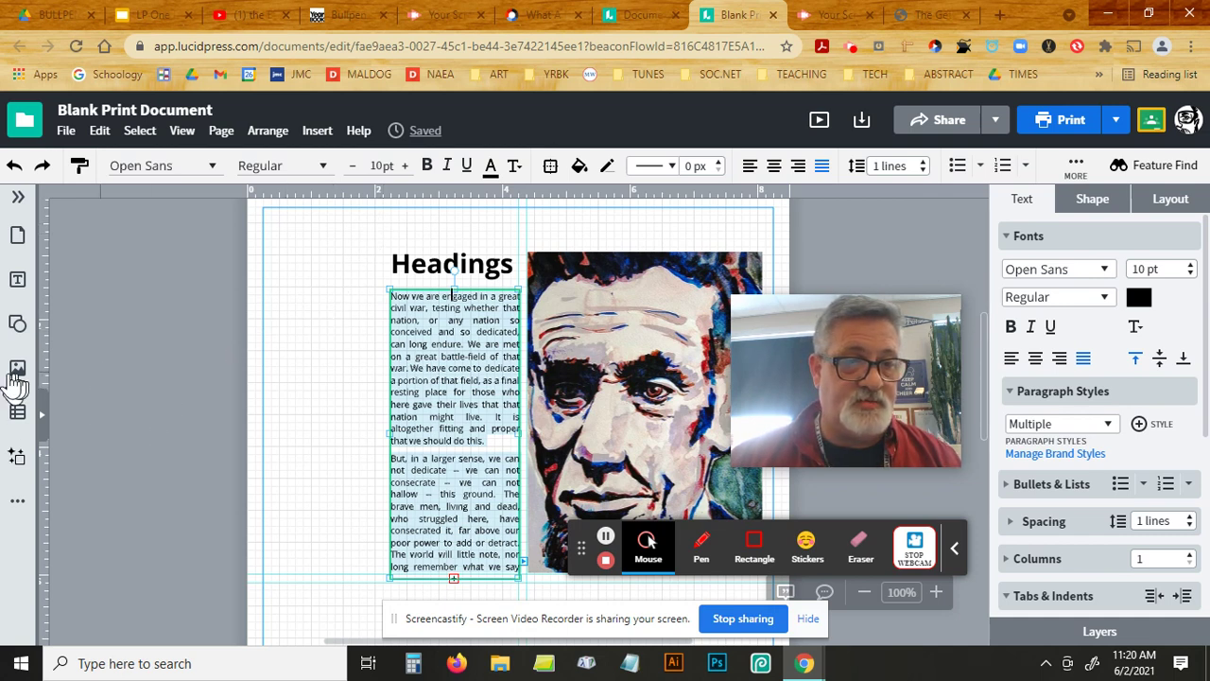
Step: Place the 7053 placard portrait from the POTUS image folder onto the page
click(19, 375)
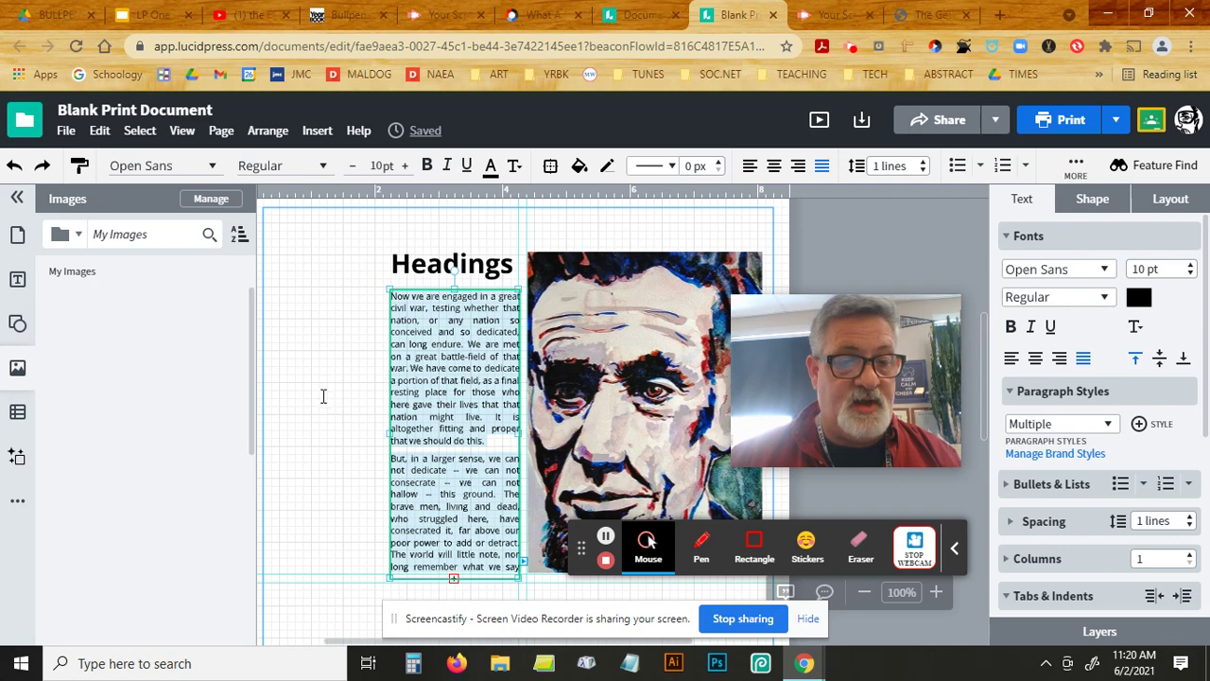
scroll(323, 395, down, 2)
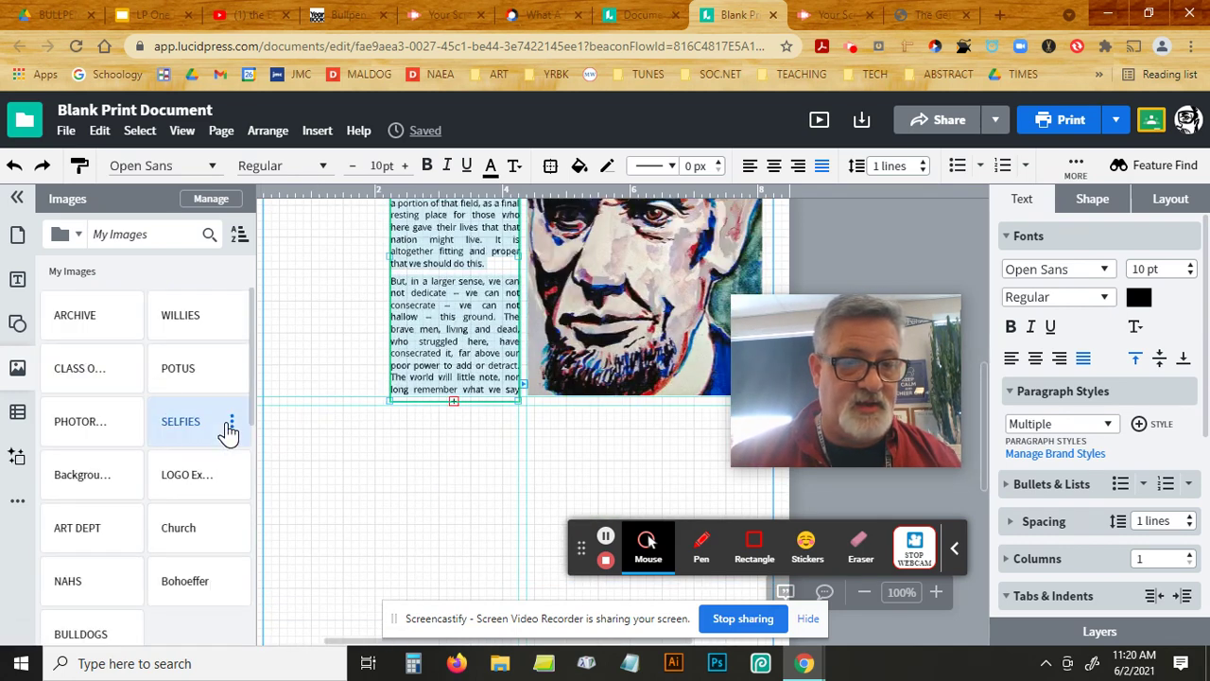
click(188, 371)
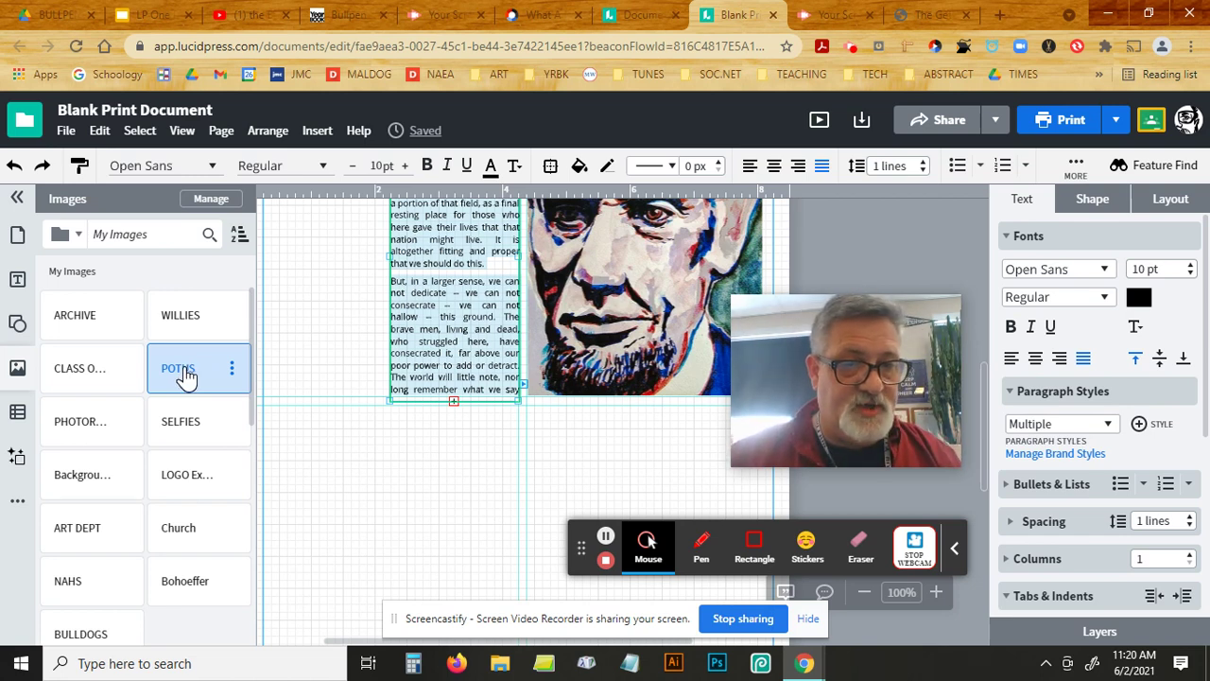
double_click(186, 375)
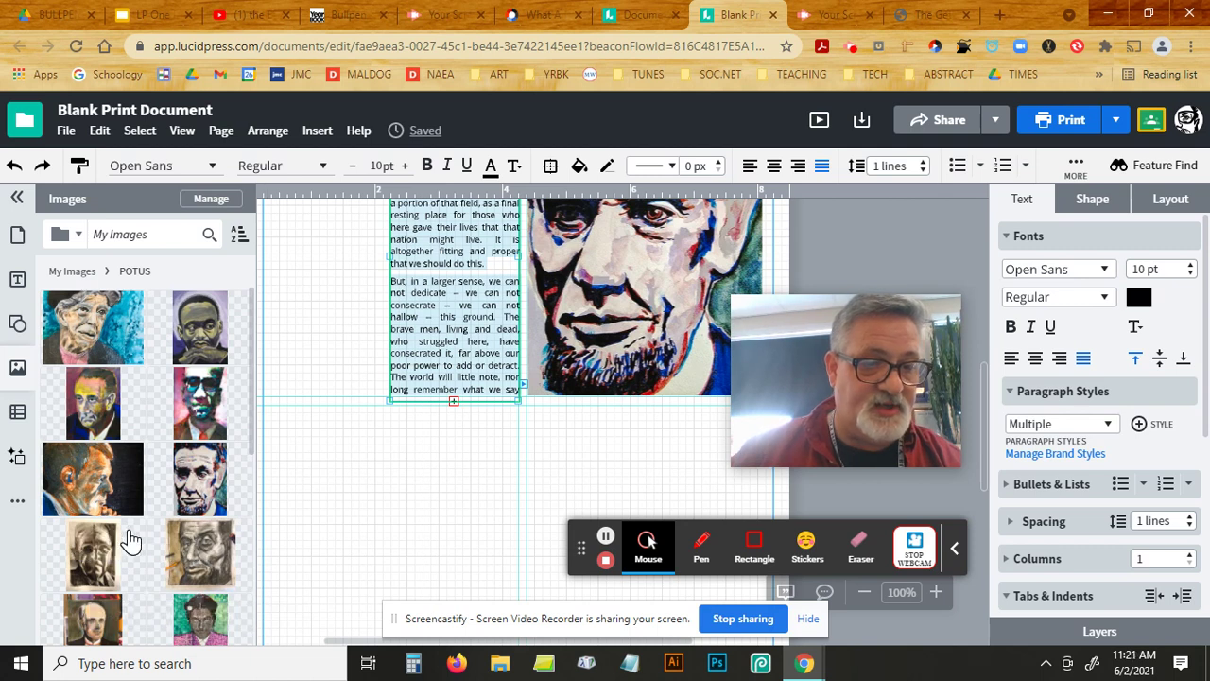
scroll(130, 541, down, 4)
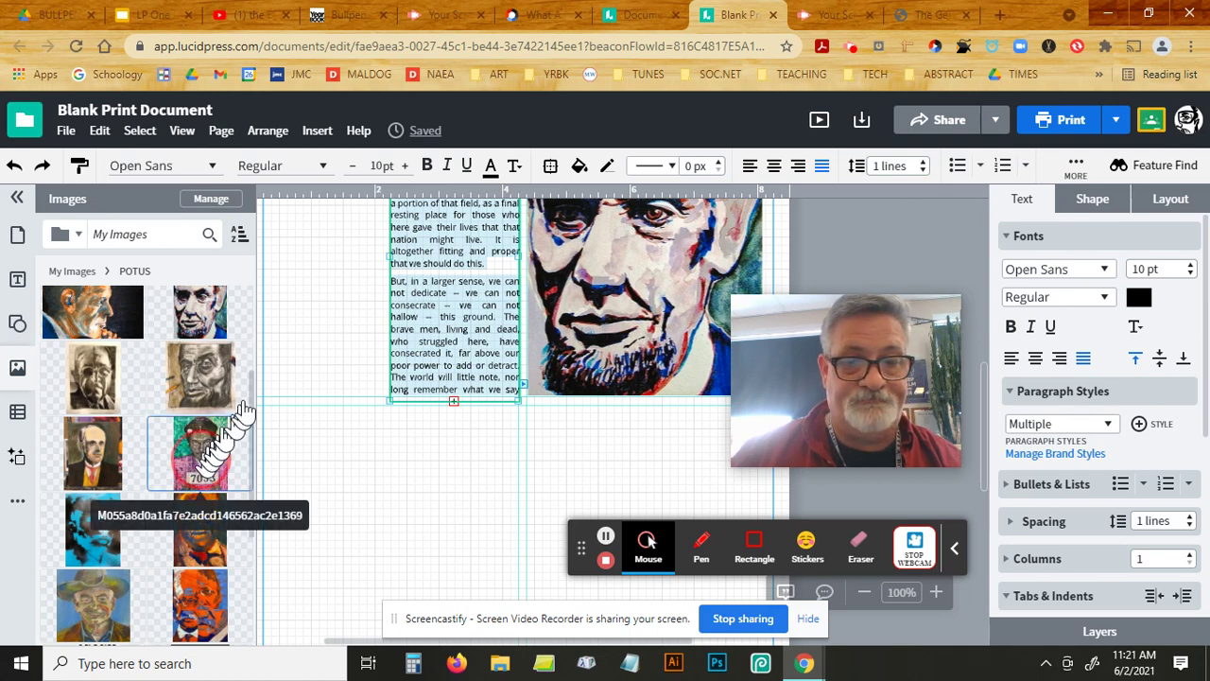
drag(569, 462, 565, 463)
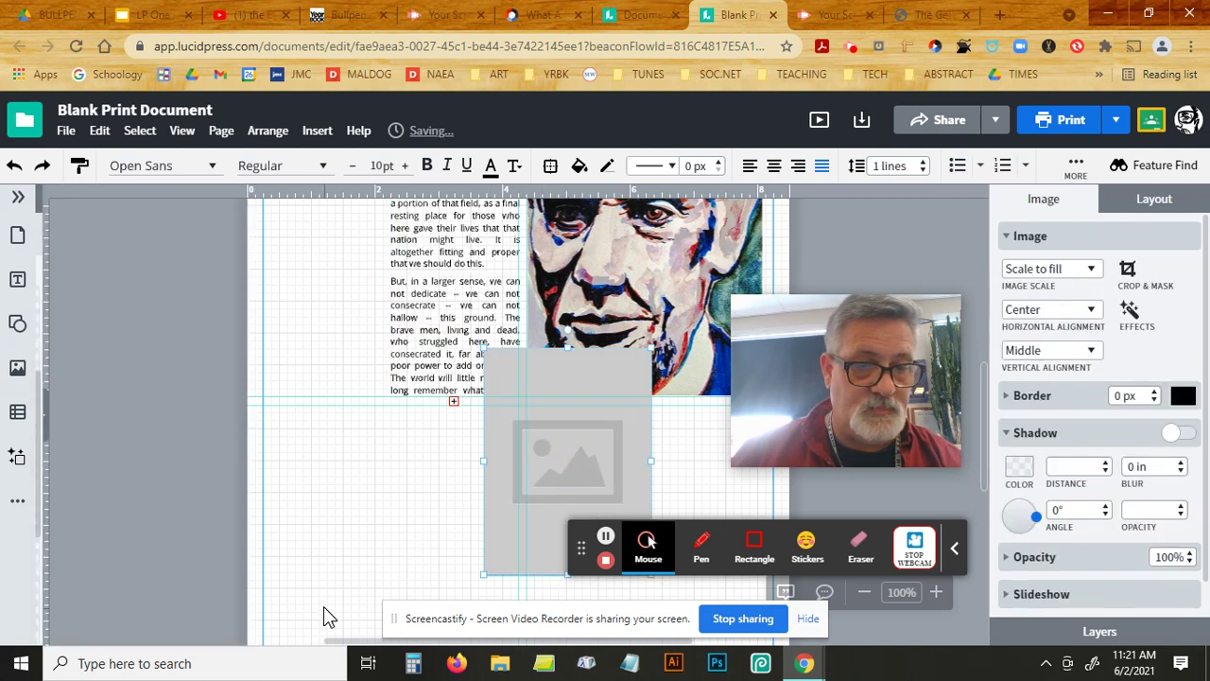
Step: Add the chin-on-hands portrait and the sunglasses portrait to the page
click(19, 372)
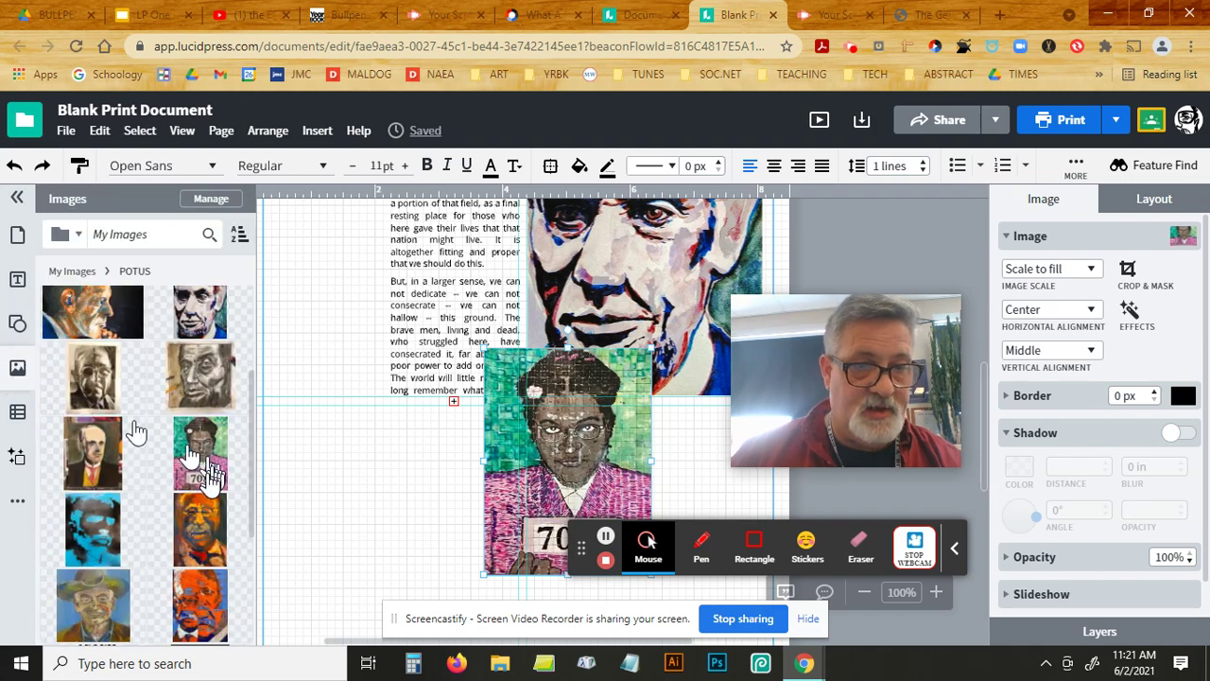
scroll(189, 491, up, 3)
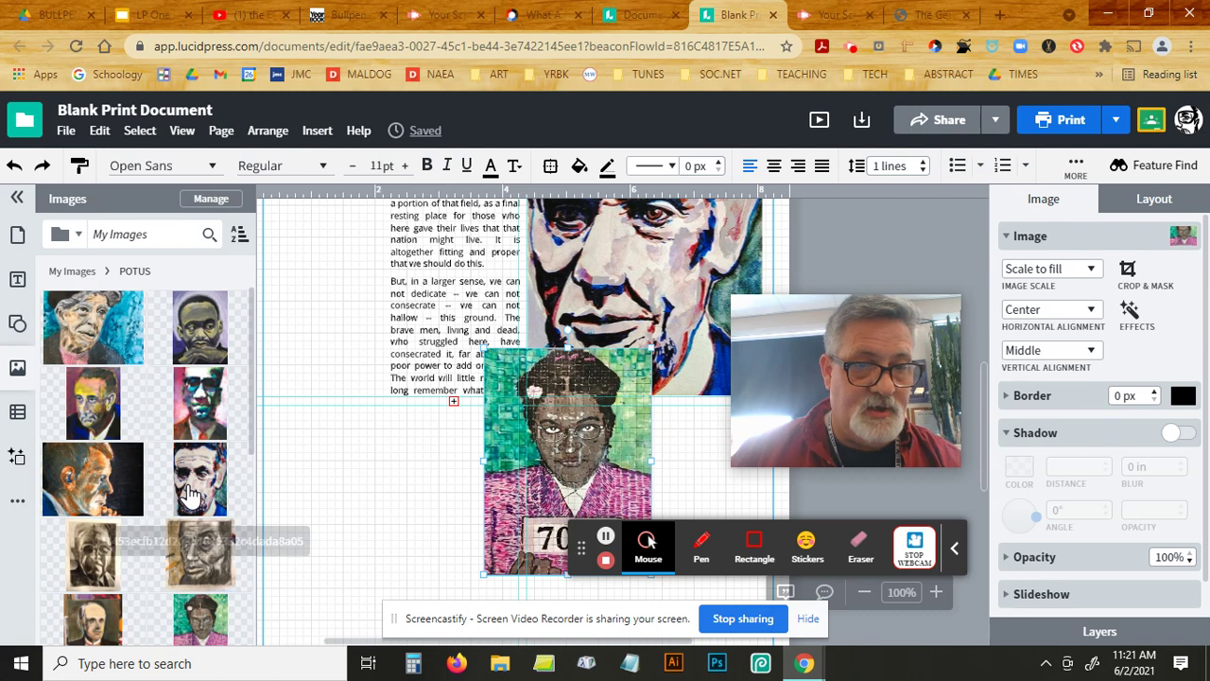
drag(419, 463, 408, 489)
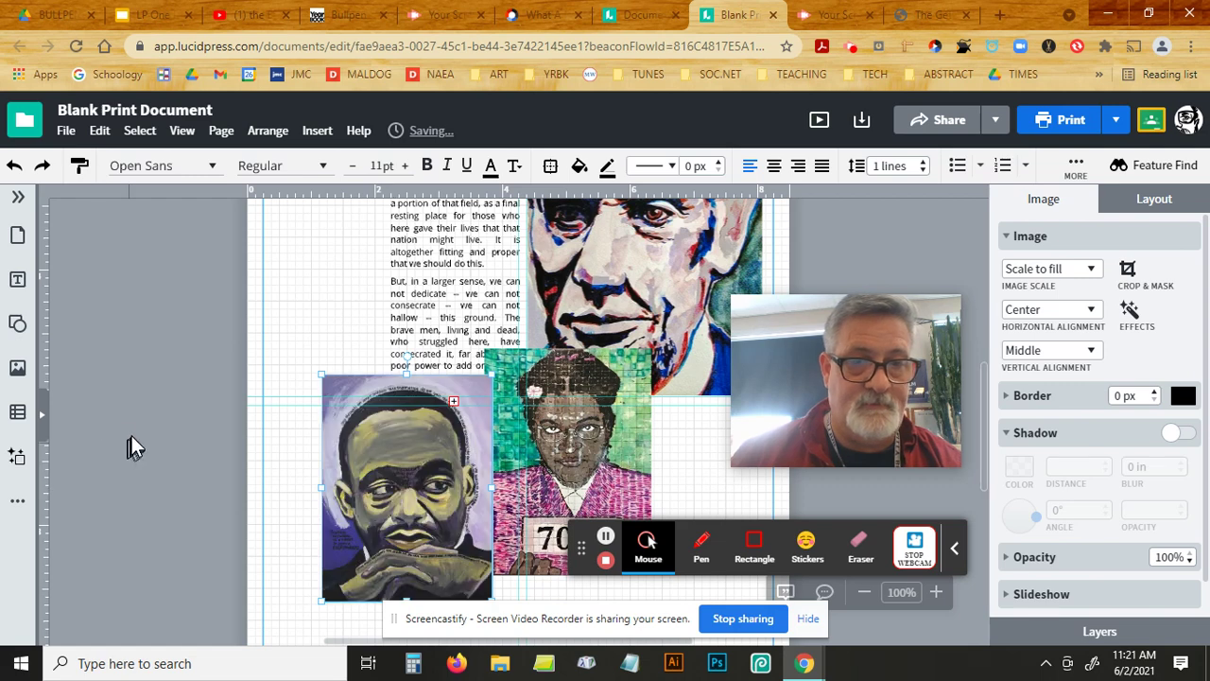
click(18, 370)
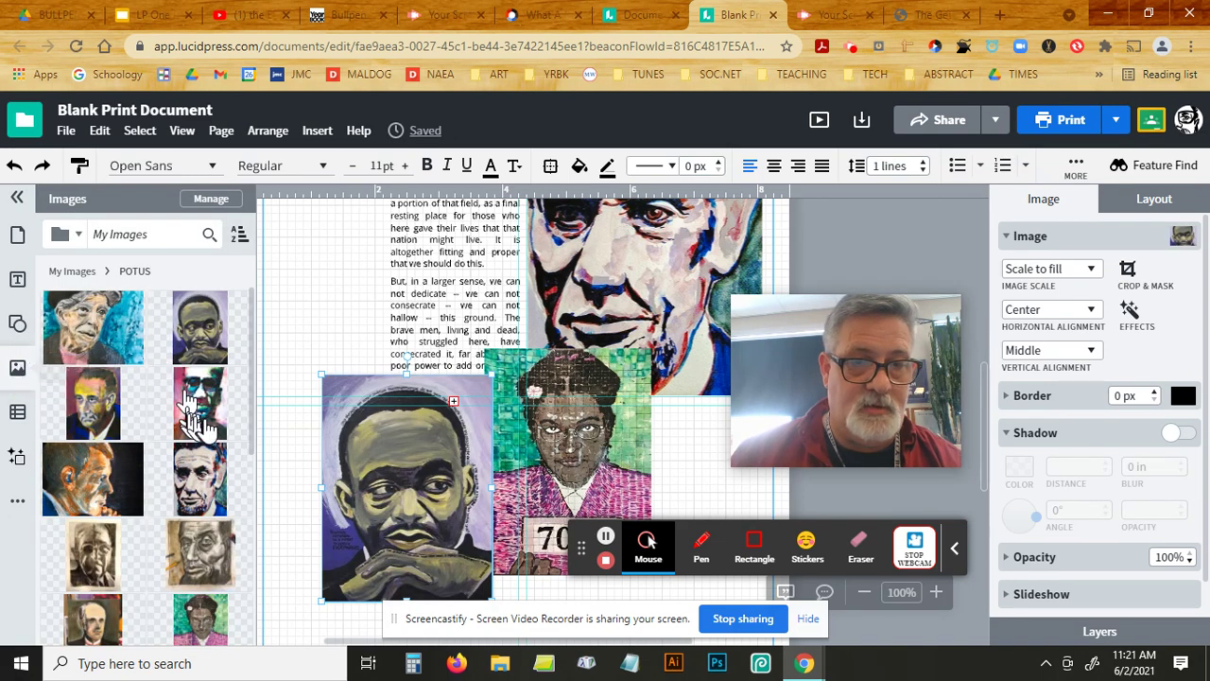
drag(189, 416, 305, 297)
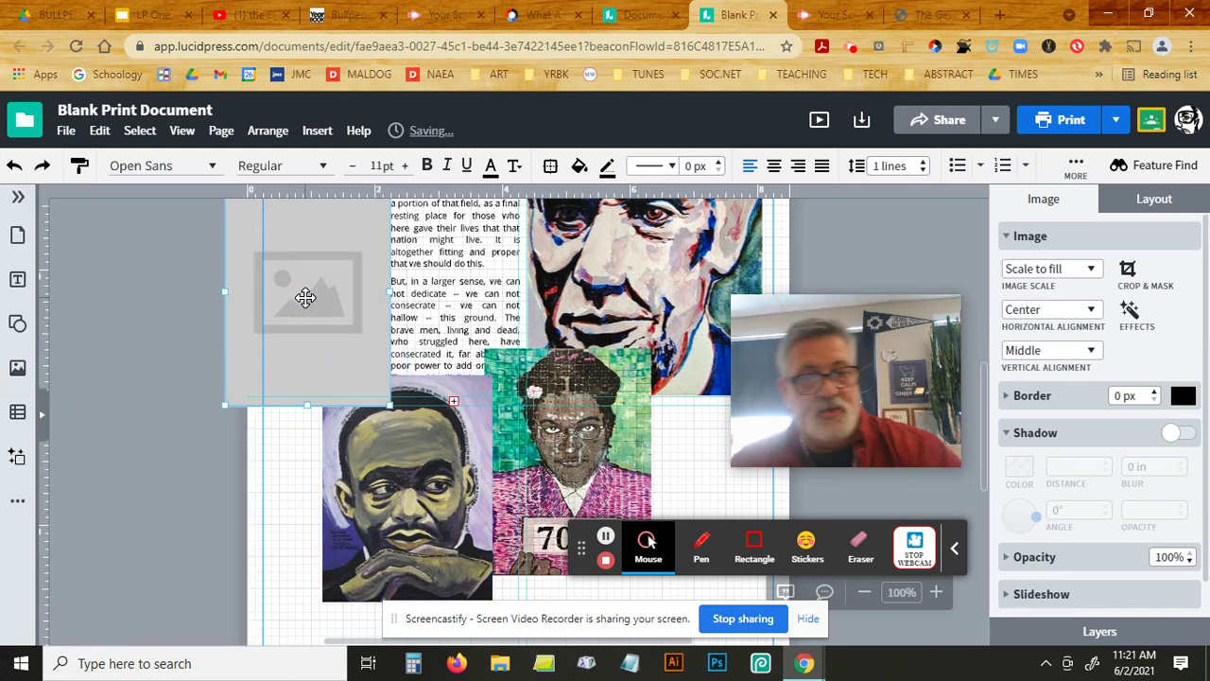
Step: Zoom out to 50% and line up the chin-on-hands and 7053 portraits side by side
click(864, 592)
click(864, 593)
mouse_move(580, 547)
mouse_down()
mouse_move(179, 638)
mouse_move(69, 620)
mouse_up()
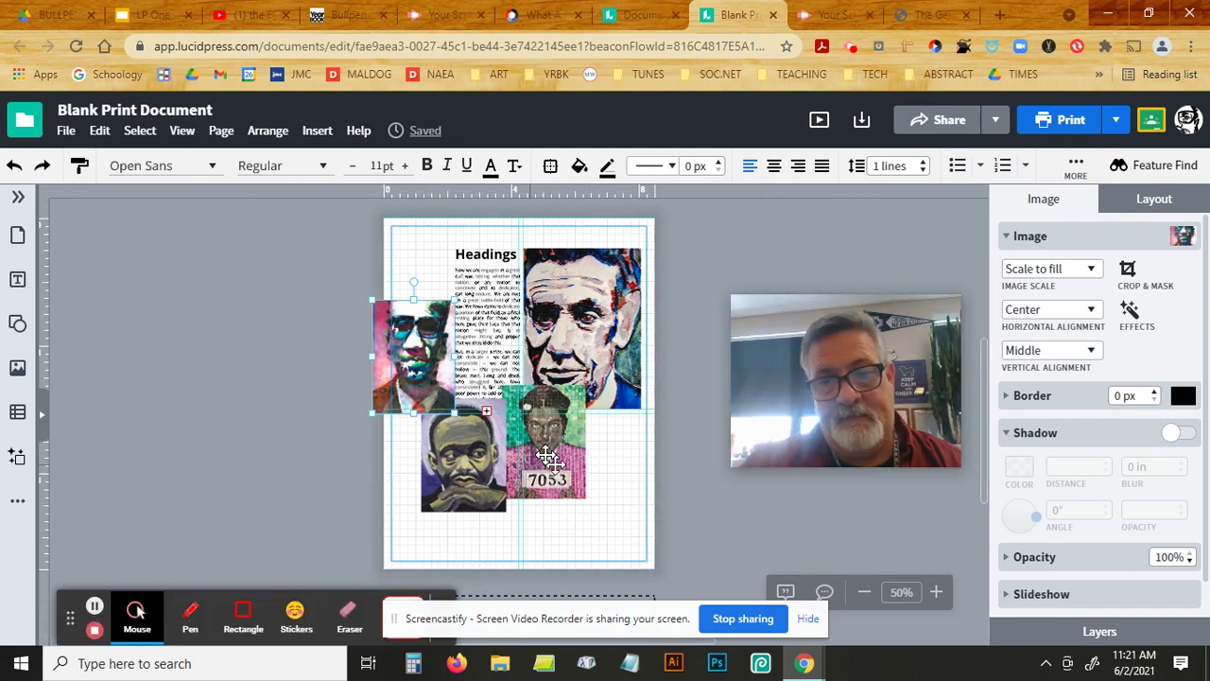
mouse_move(566, 463)
mouse_down()
mouse_move(587, 478)
mouse_move(567, 478)
mouse_up()
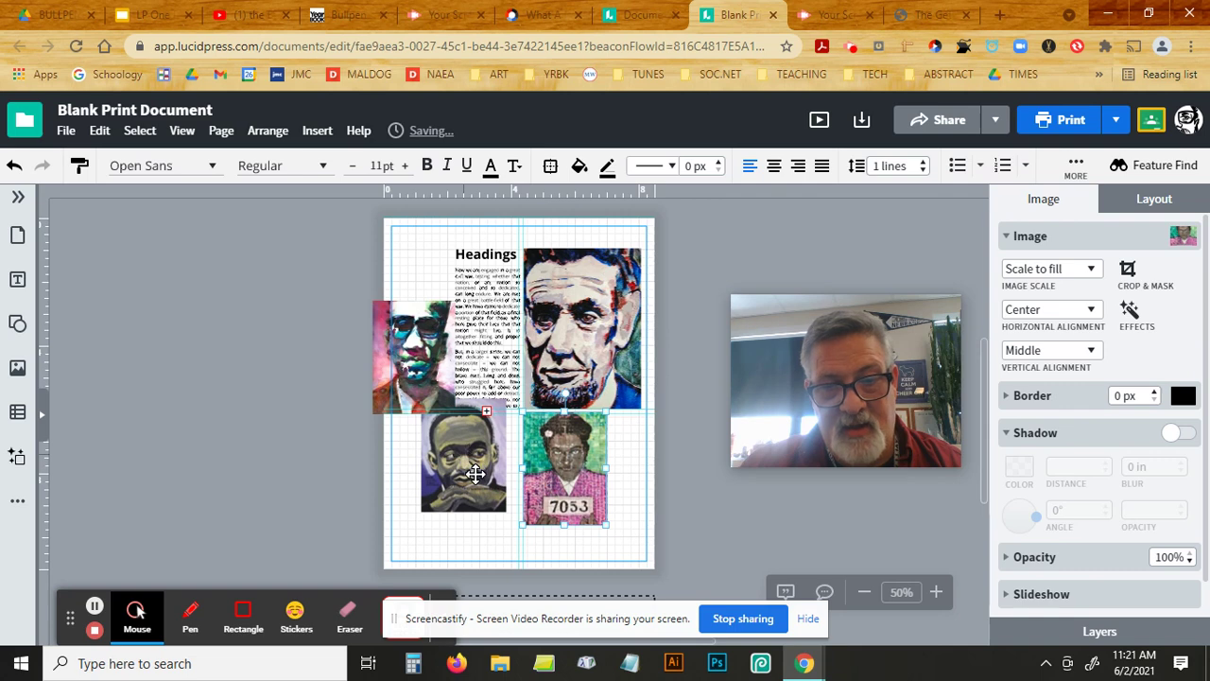
drag(467, 452, 476, 466)
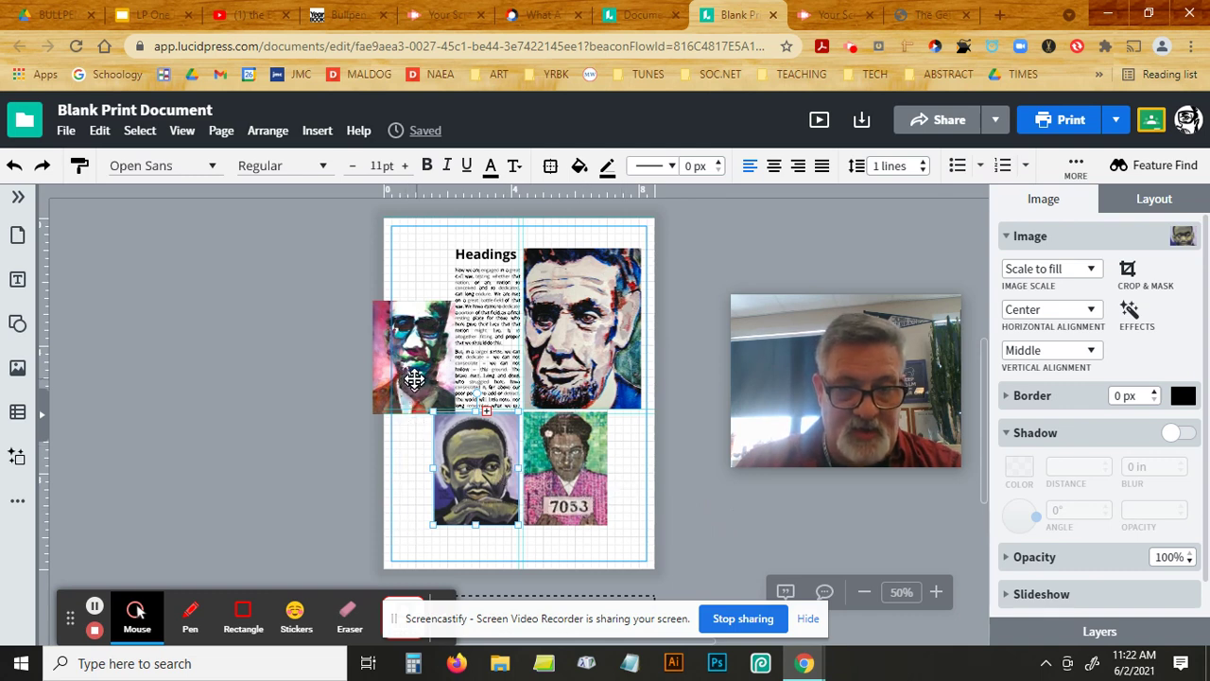
Step: Reposition the sunglasses portrait beside the text and shrink it to about 1.9 by 2.6 in
drag(413, 381, 411, 375)
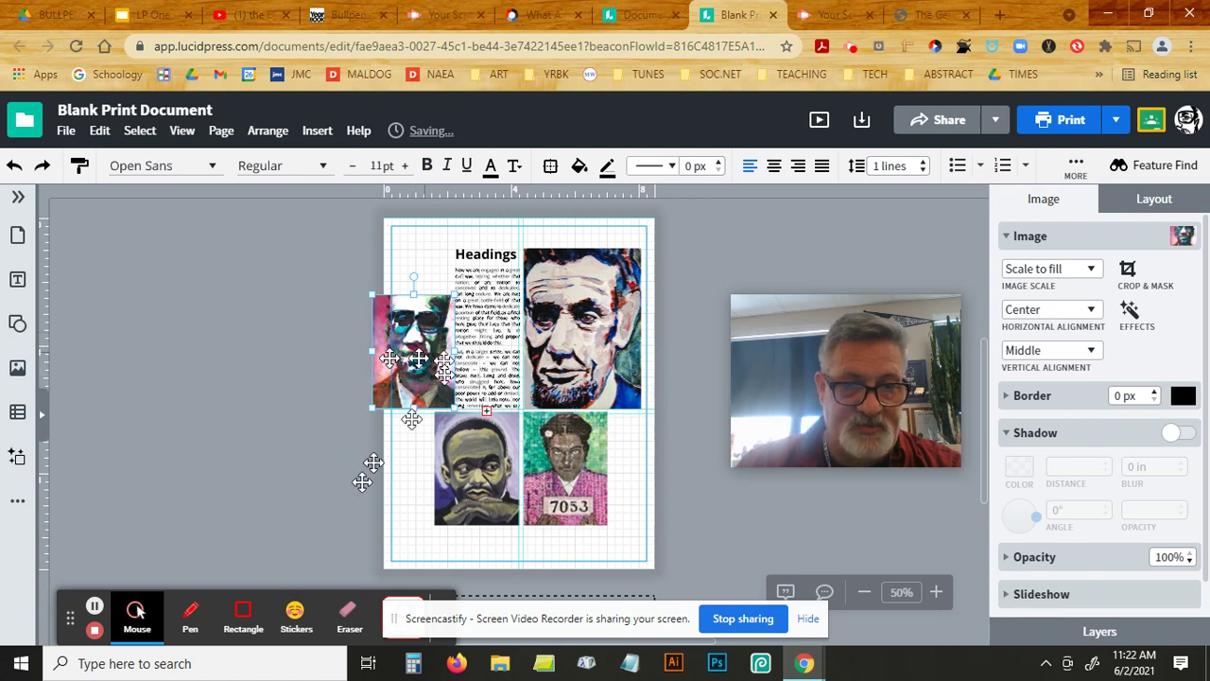
drag(426, 383, 422, 384)
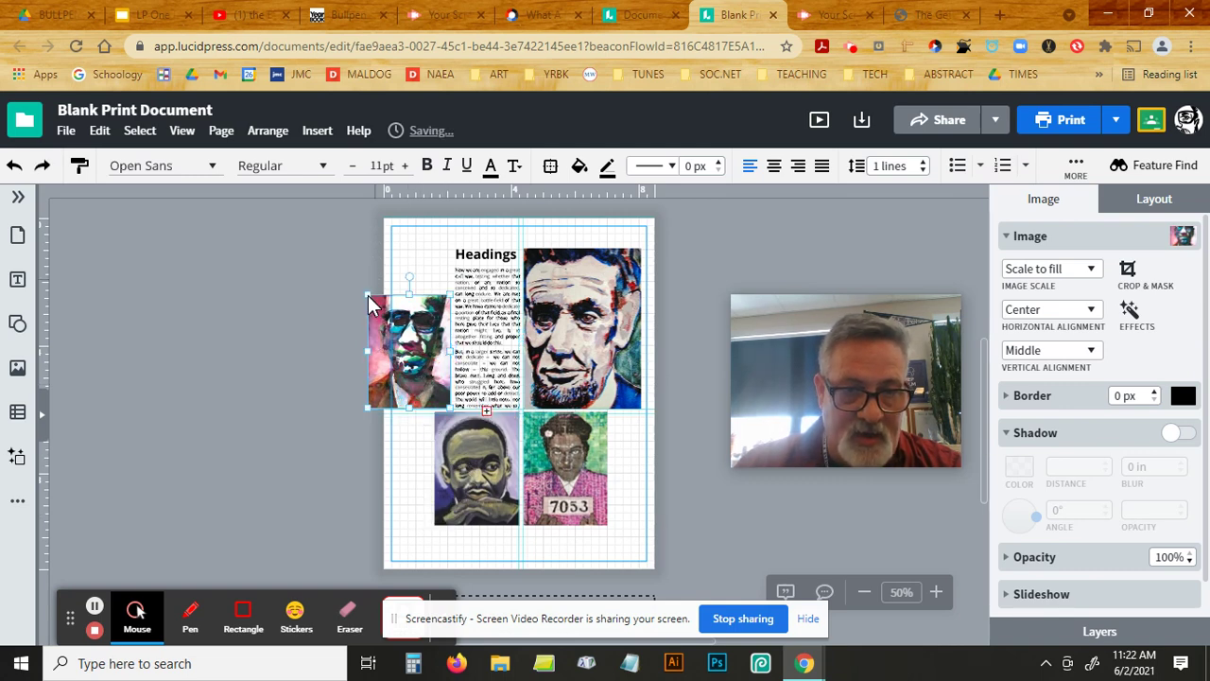
drag(368, 293, 406, 321)
key(ctrl+z)
Step: Drag the dark-background profile portrait from the POTUS folder onto the grey area left of the page
click(18, 370)
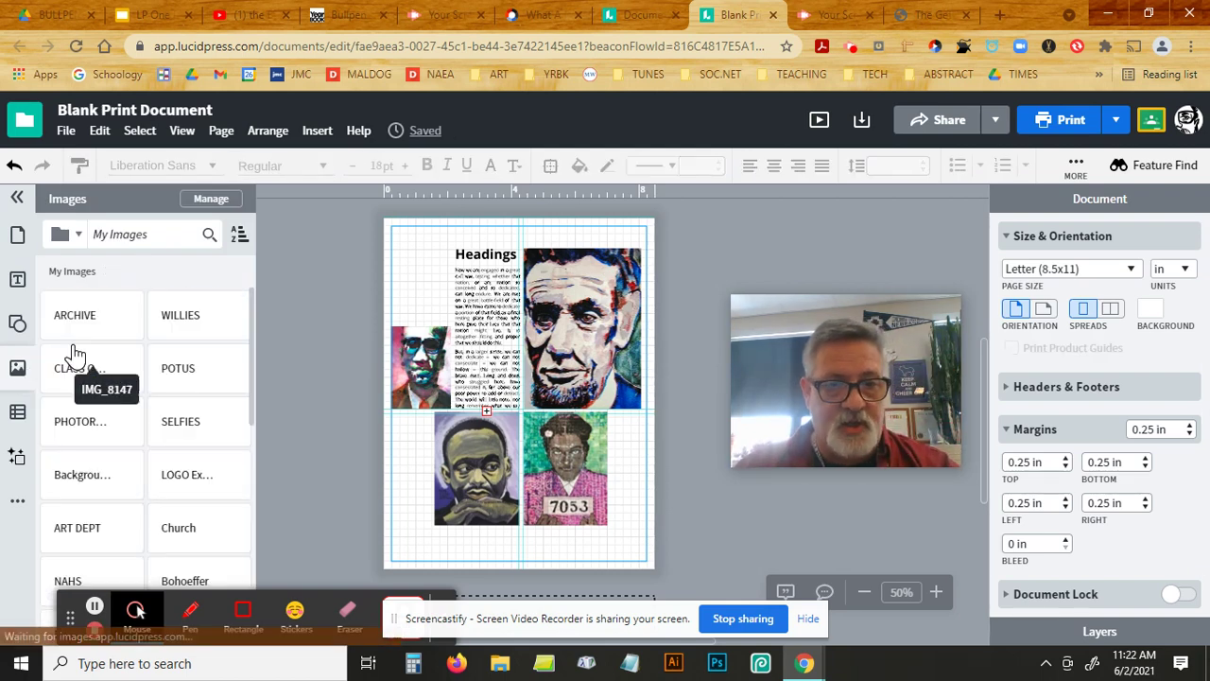
click(76, 355)
click(189, 372)
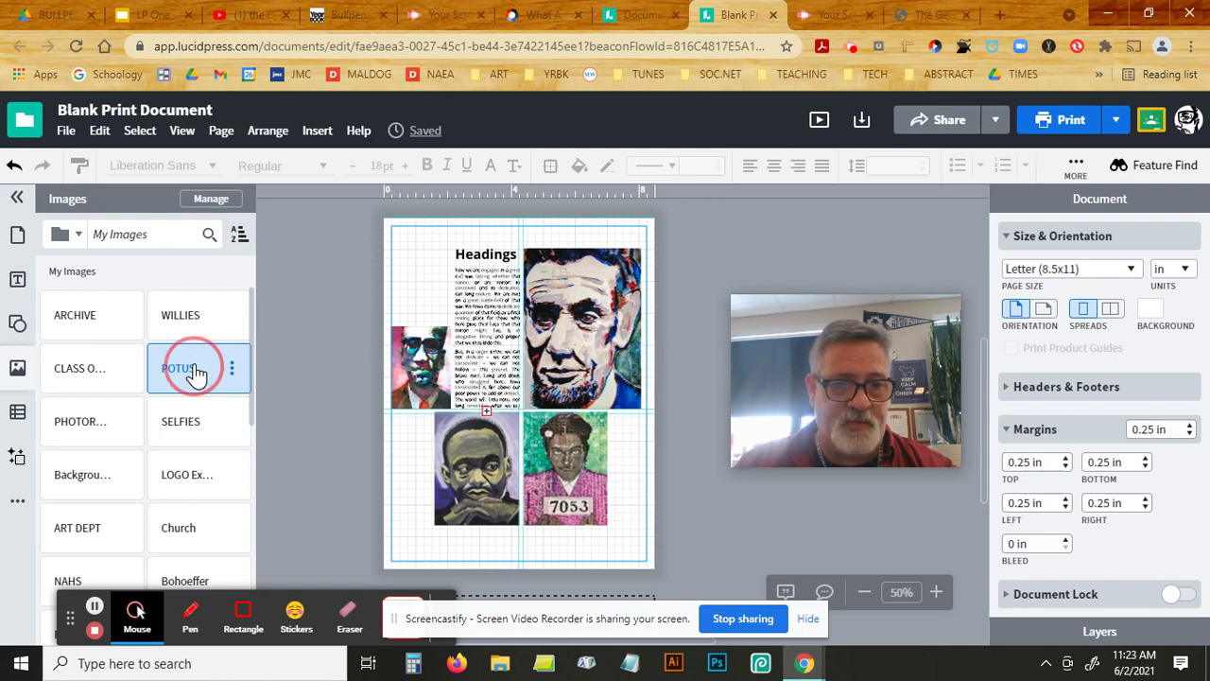
click(196, 374)
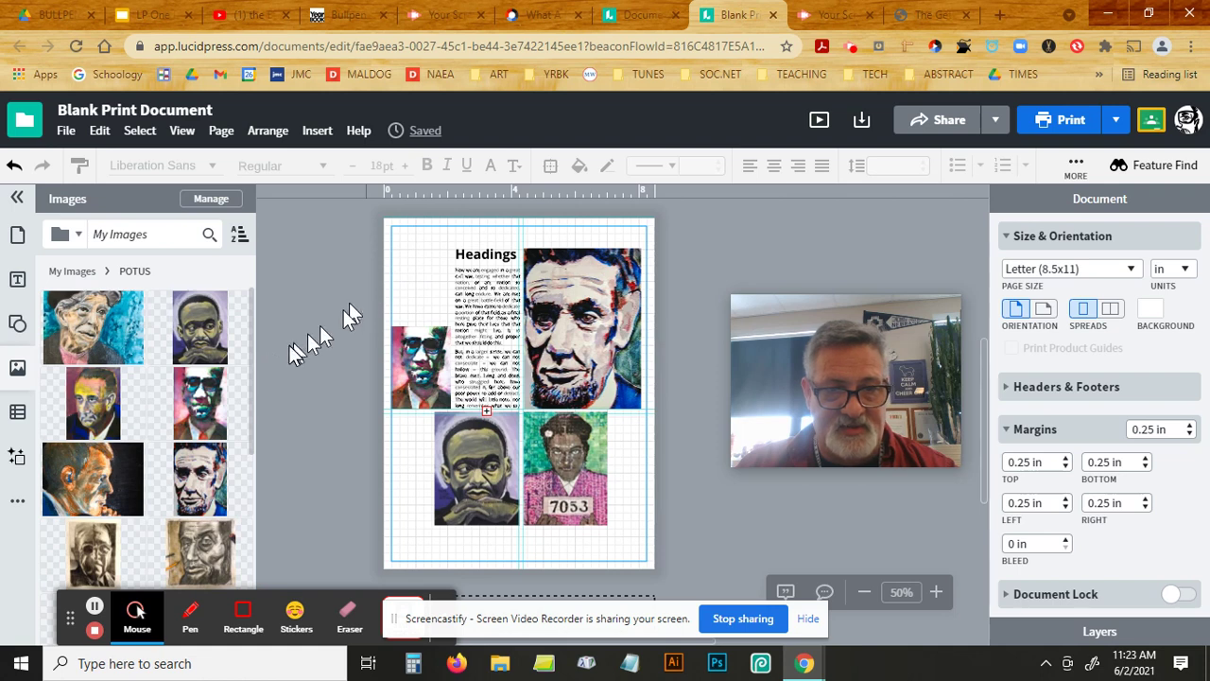
click(87, 496)
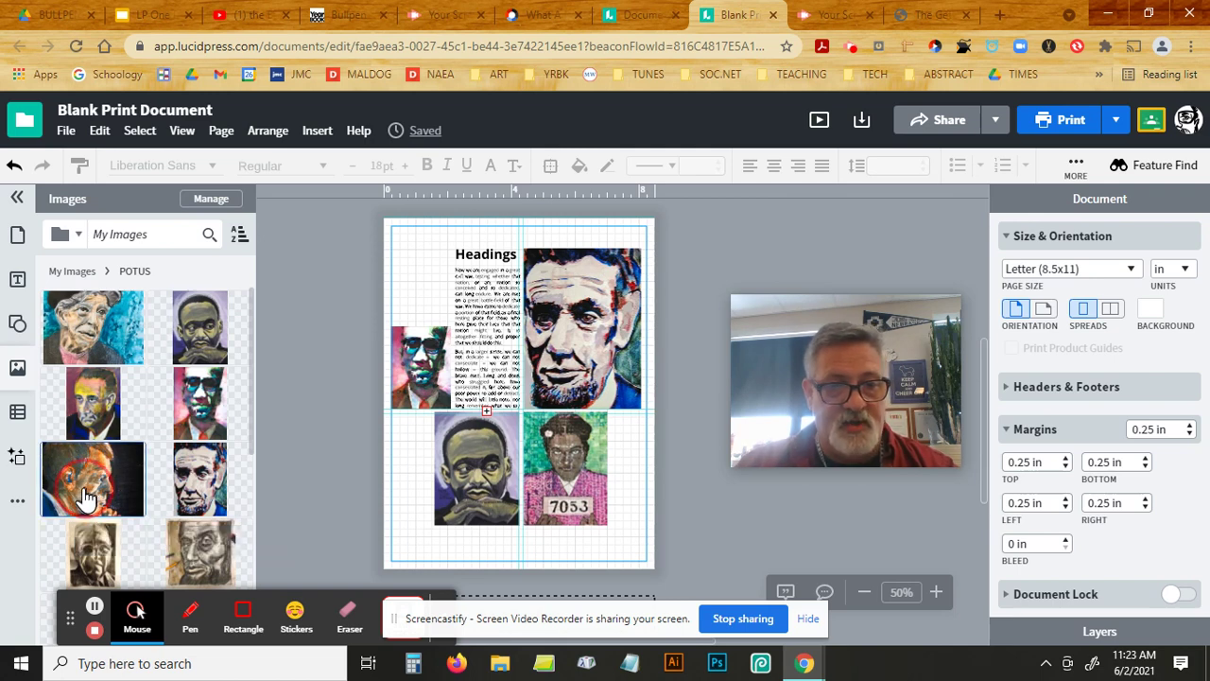
drag(85, 498, 311, 312)
click(312, 312)
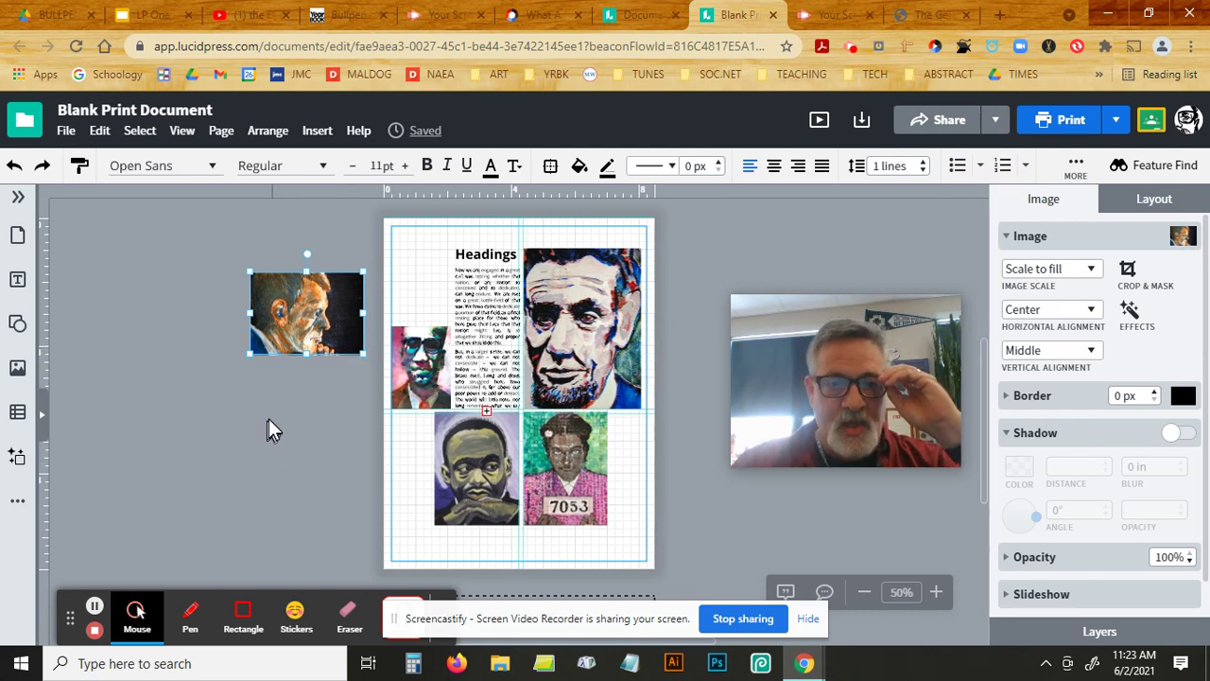
click(184, 134)
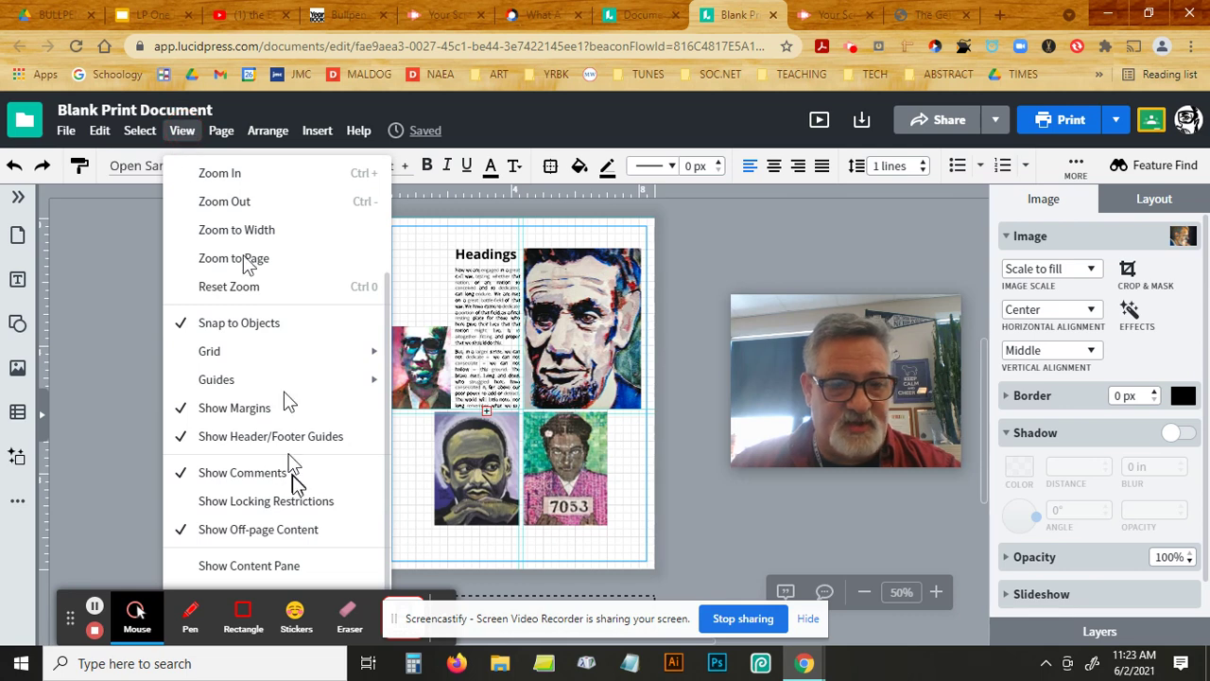
click(106, 294)
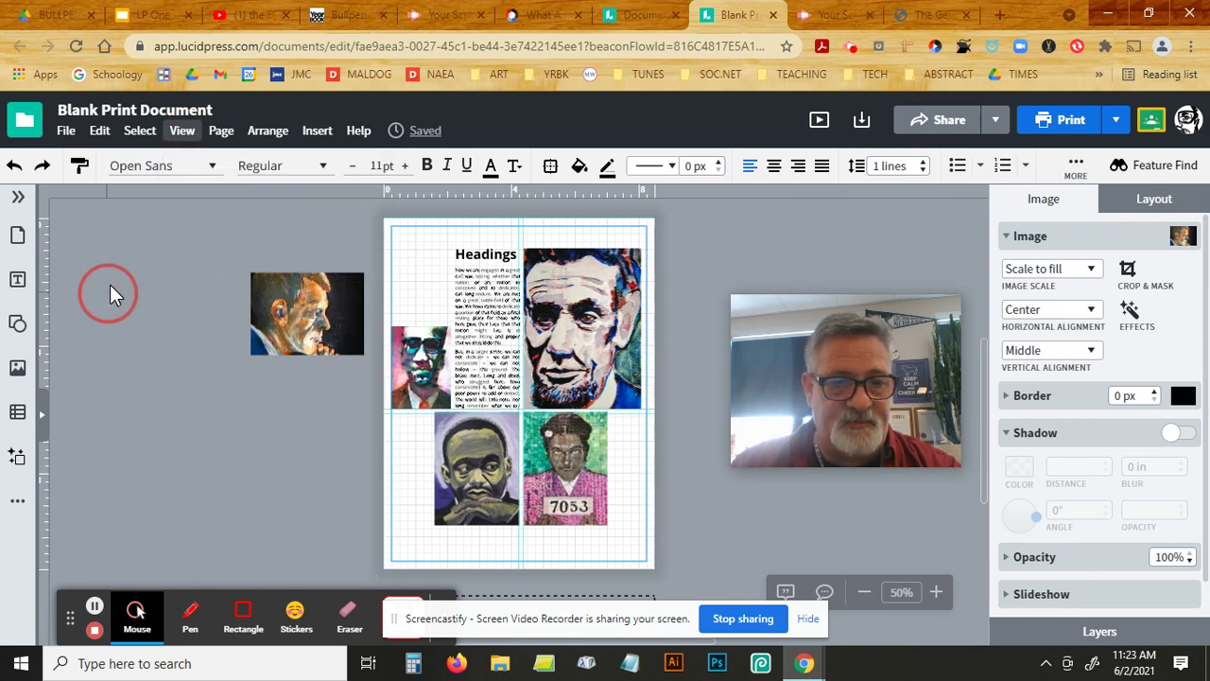
click(285, 314)
Step: Move the profile portrait to the page's top-left, narrowing it from the left and stretching it taller
drag(306, 314, 385, 284)
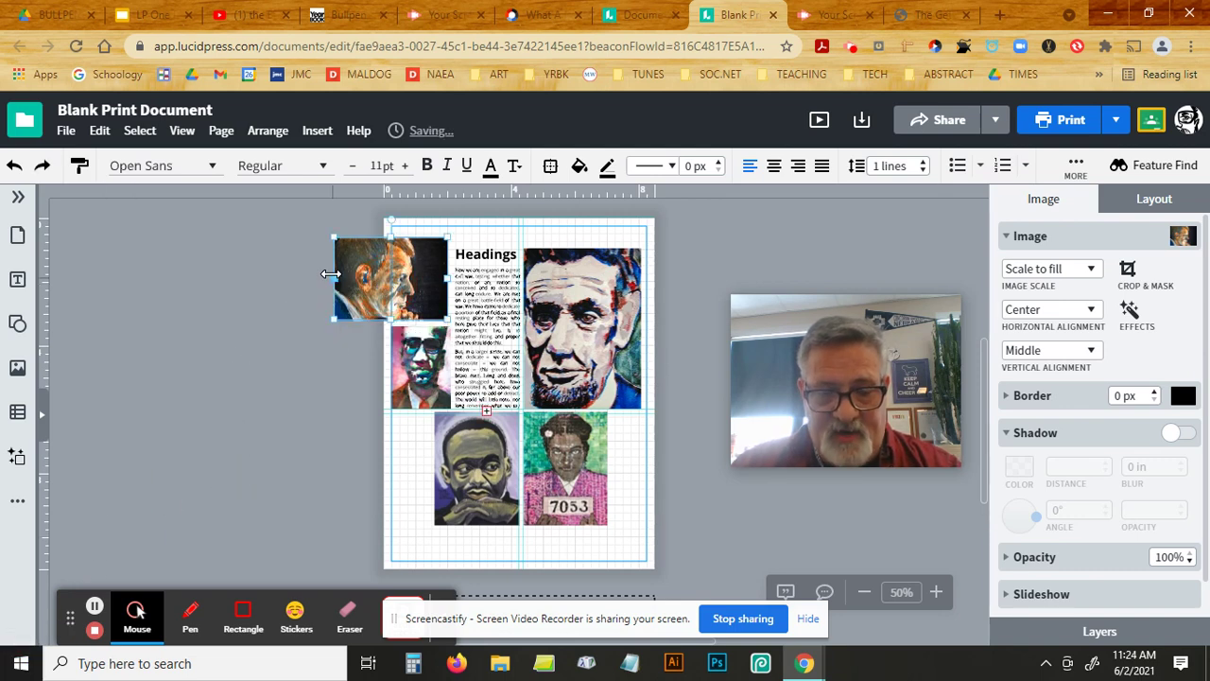
drag(332, 280, 391, 279)
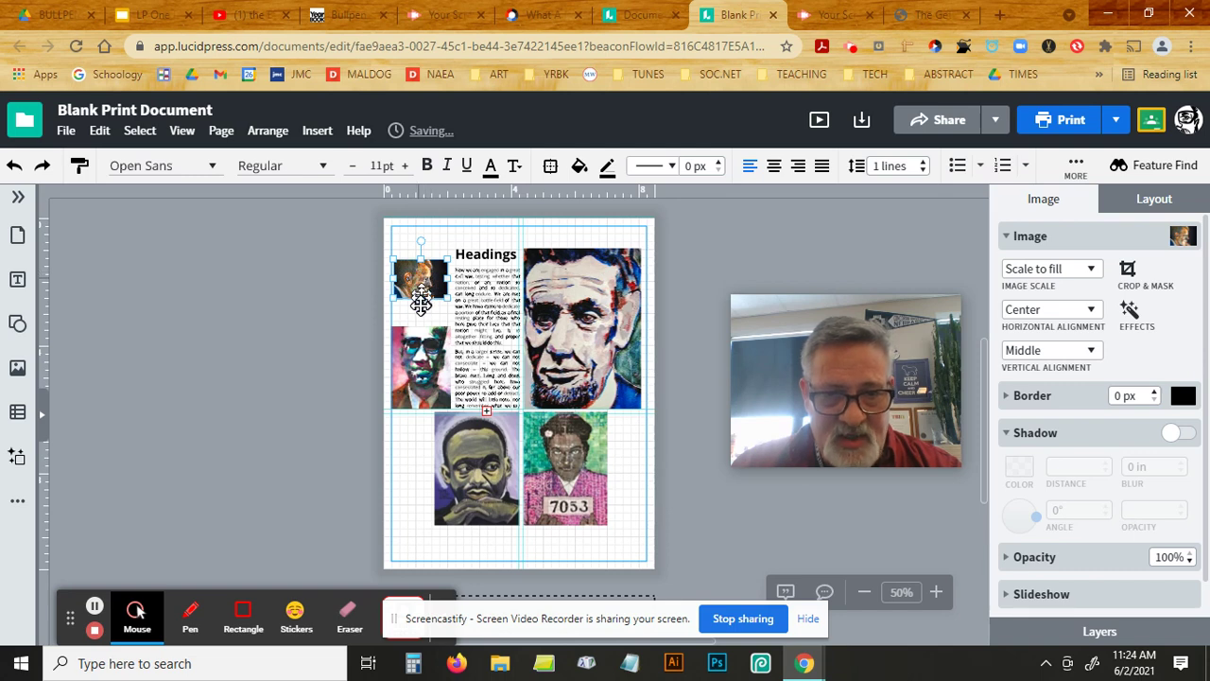
drag(421, 301, 422, 319)
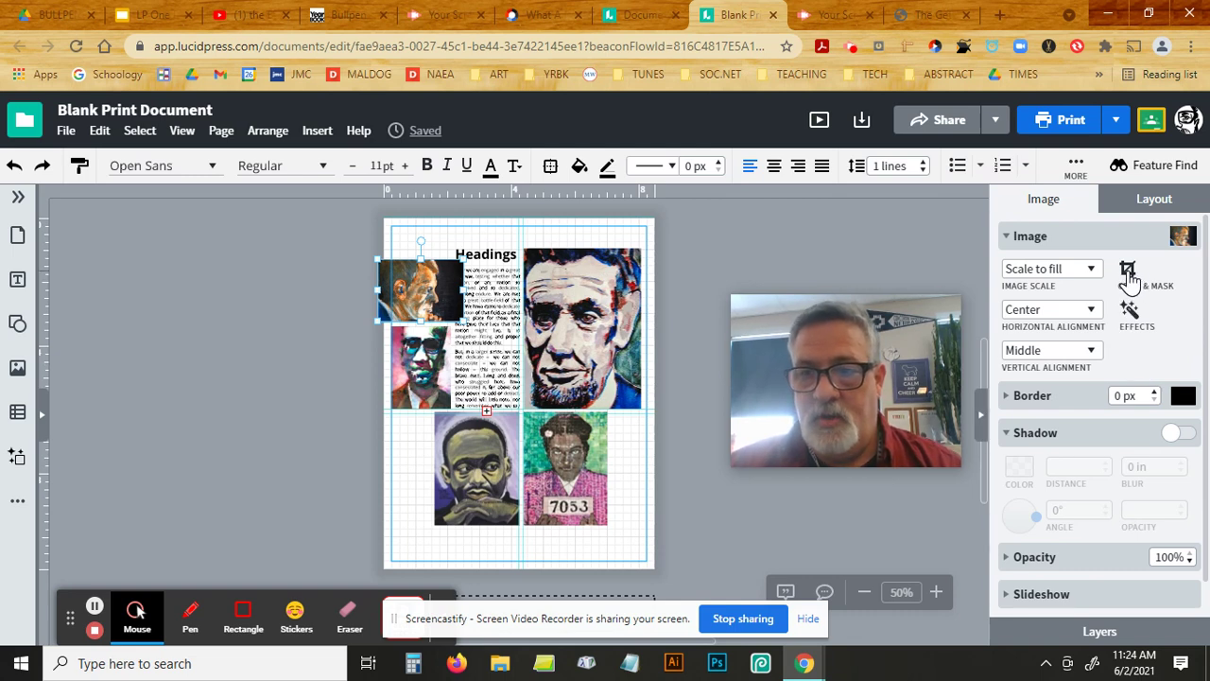
Step: Zoom in on the profile portrait and trim its right side in crop mode
click(1127, 273)
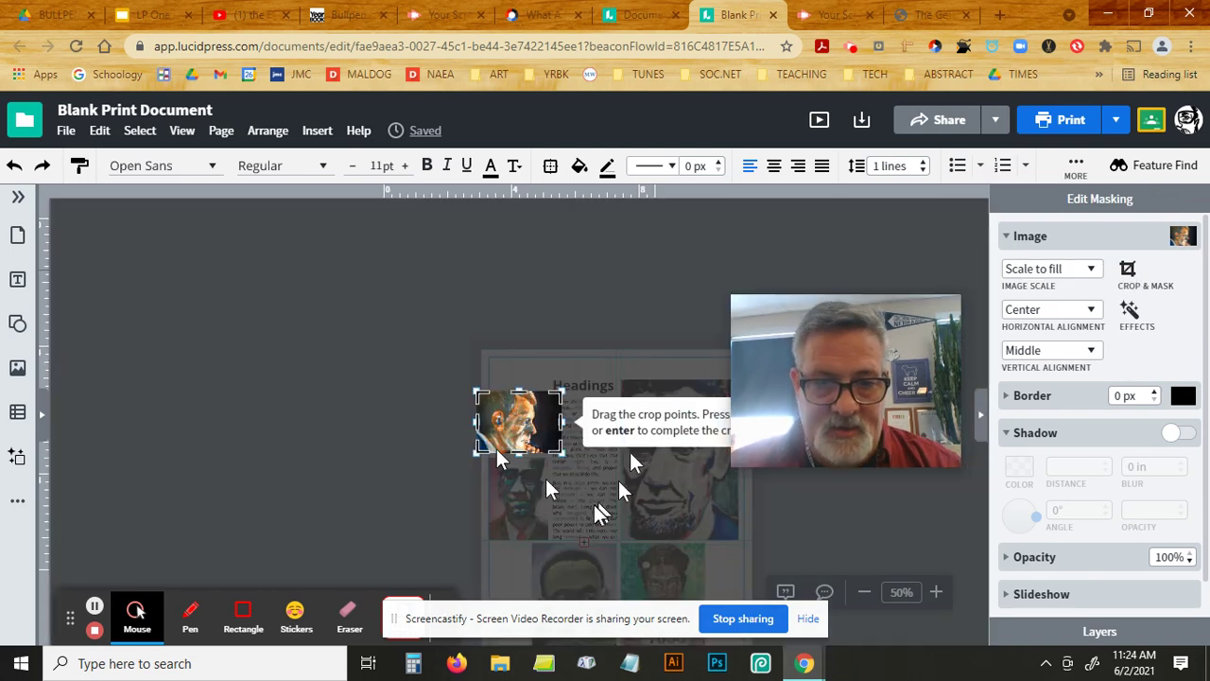
click(935, 593)
click(936, 592)
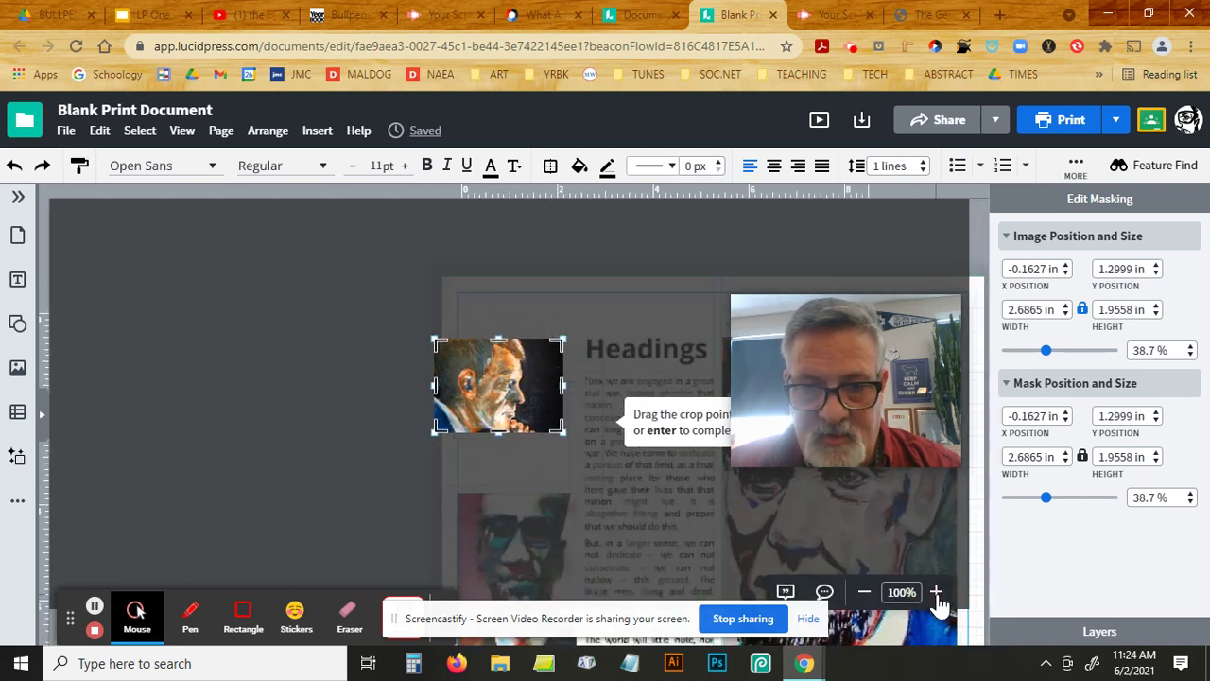
click(936, 593)
click(936, 593)
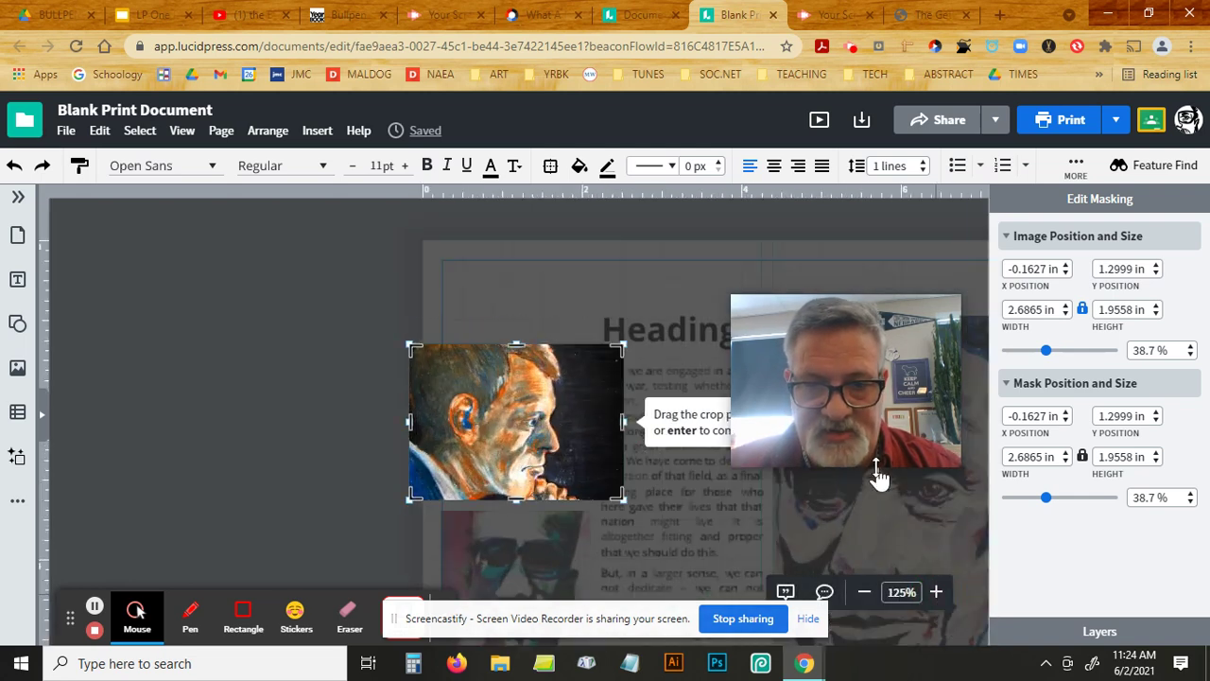
drag(608, 406, 643, 425)
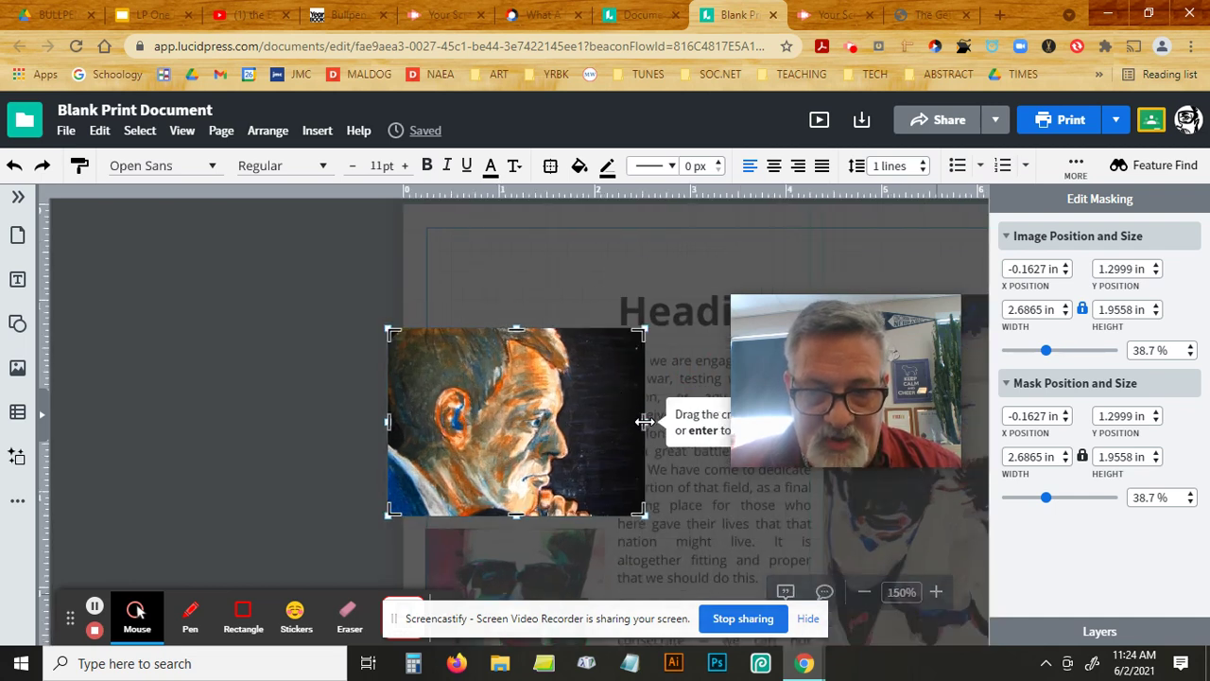
drag(640, 419, 608, 422)
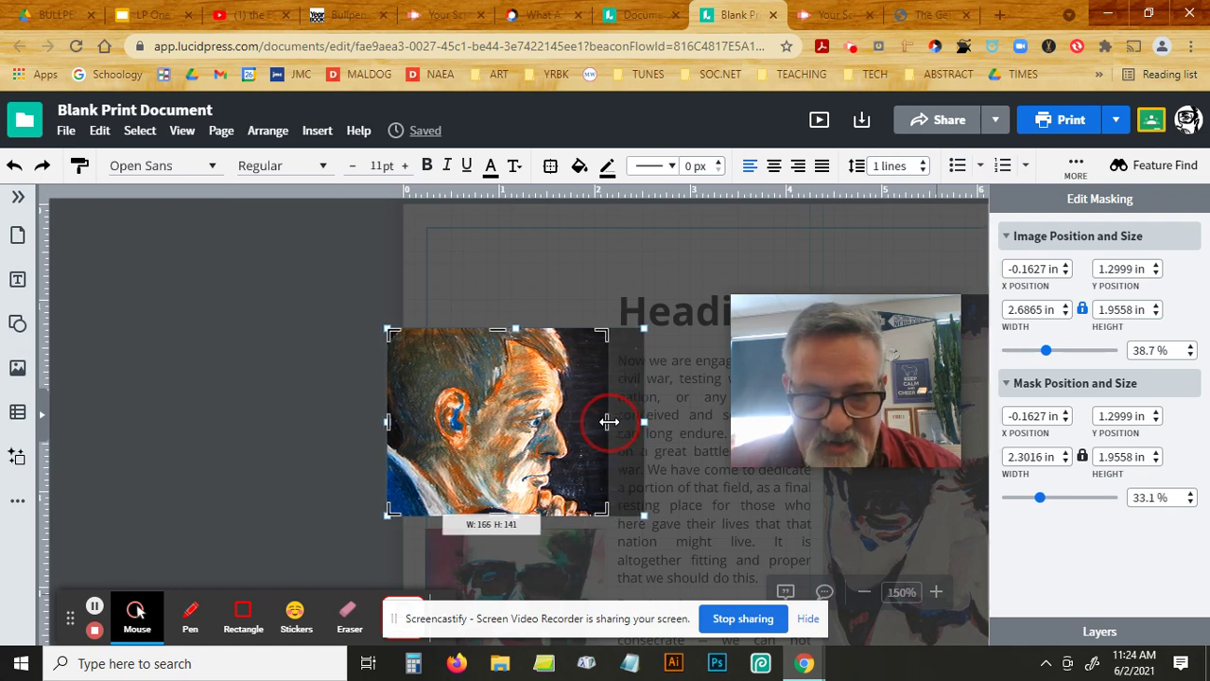
drag(609, 421, 609, 421)
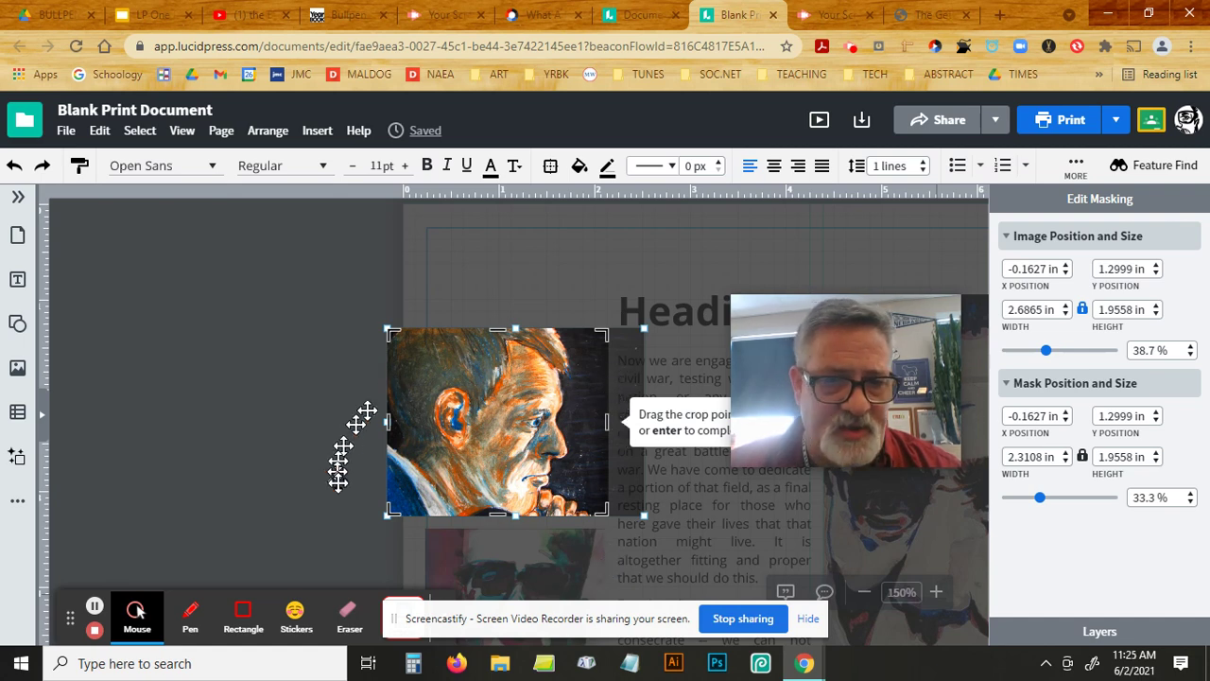
Step: Trim the portrait's left side and apply the crop, about 1.93 by 1.96 in
click(393, 421)
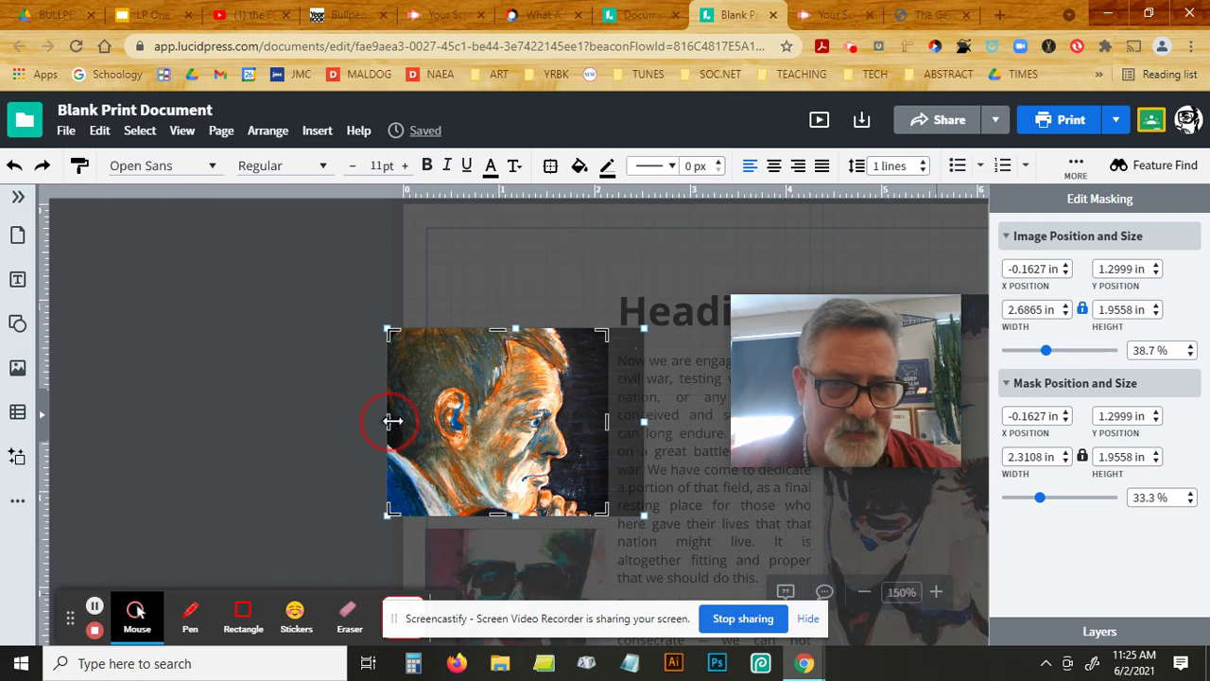
drag(404, 420, 425, 419)
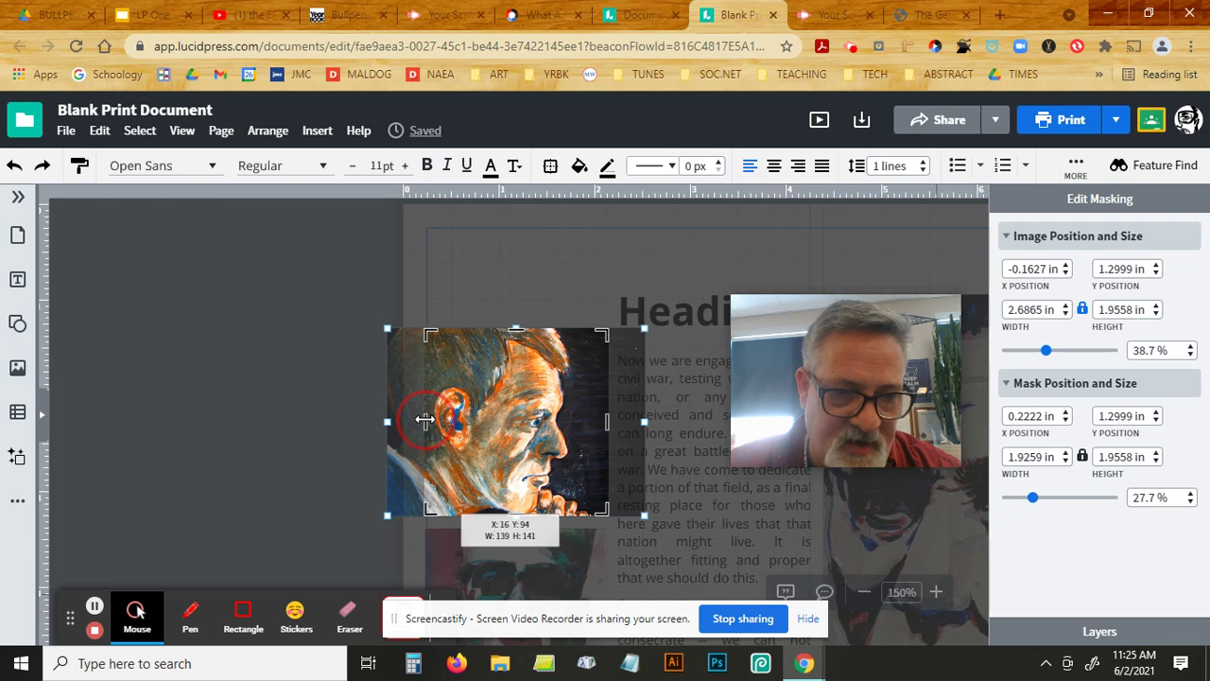
drag(425, 419, 424, 419)
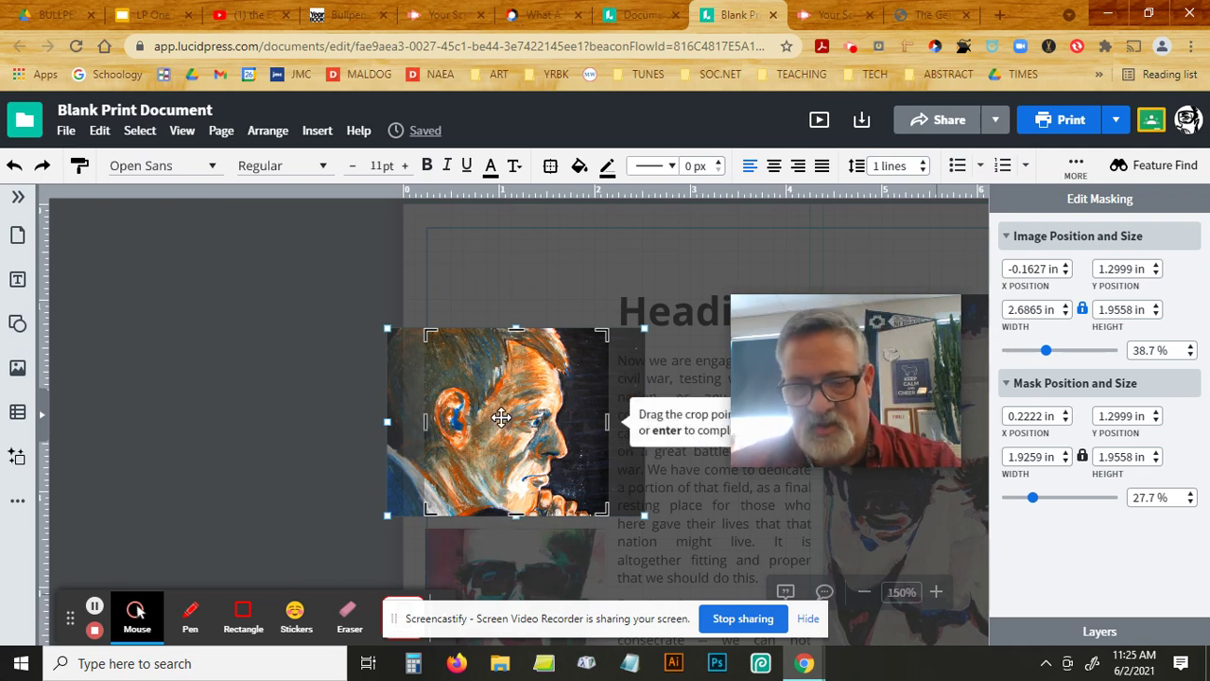
key(Return)
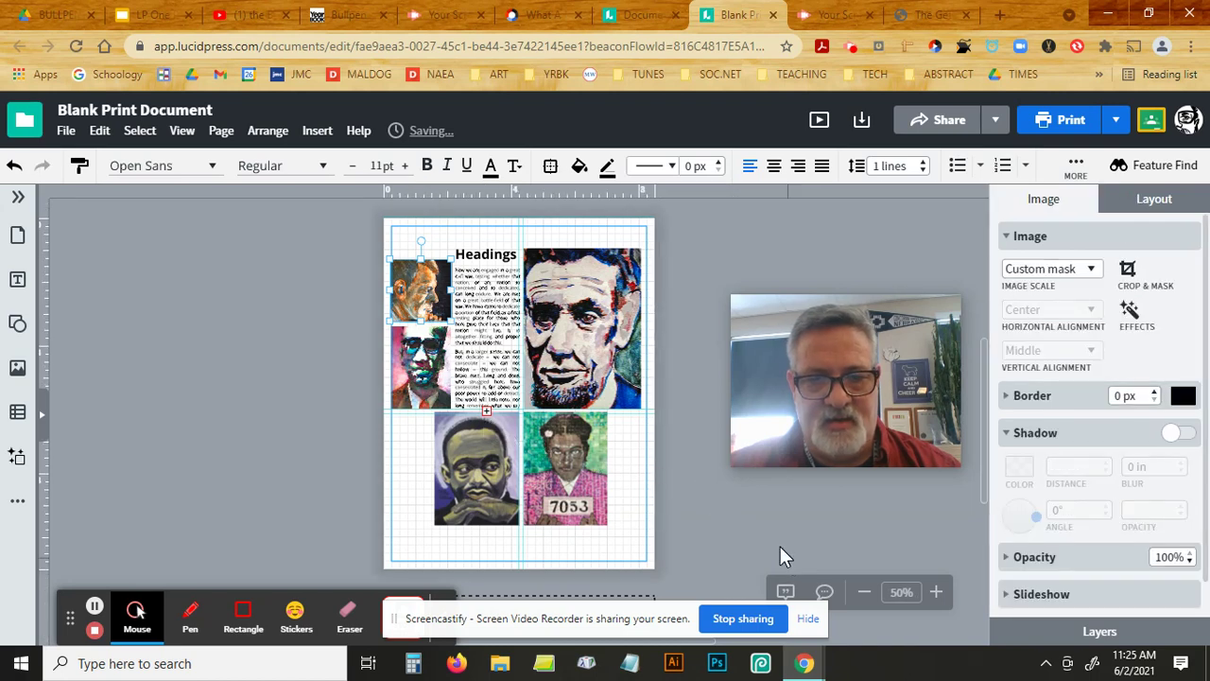
Step: Give the second small portrait a 1 px black border
click(785, 553)
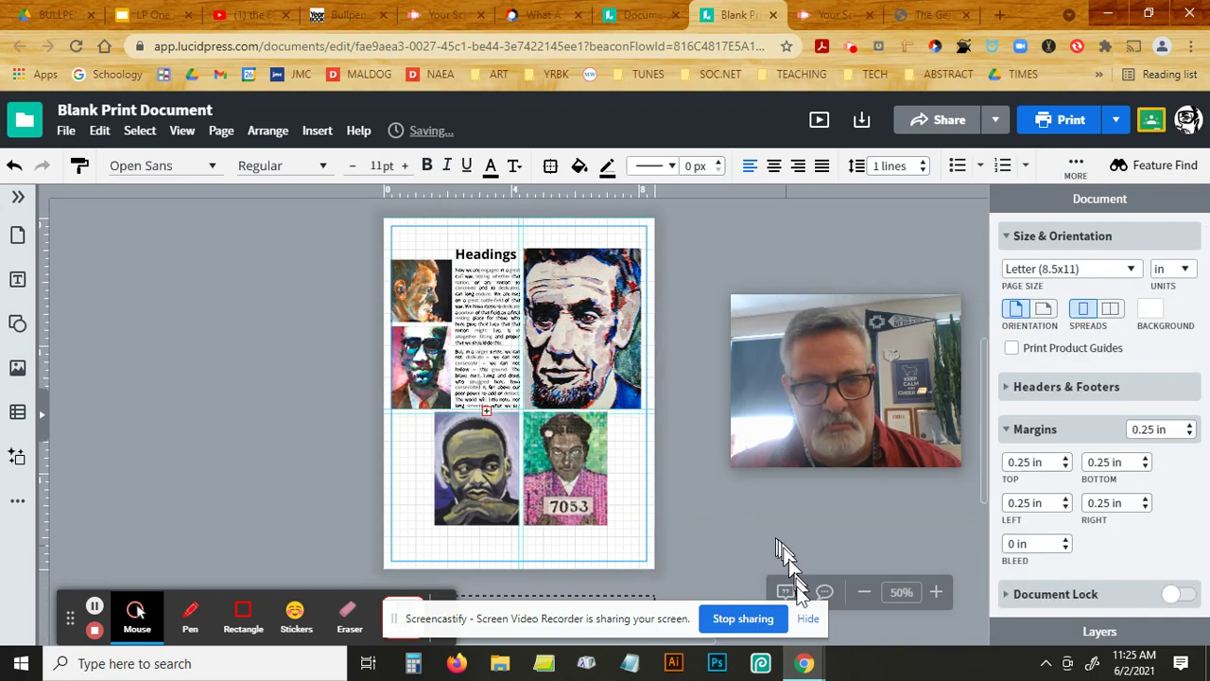
click(864, 593)
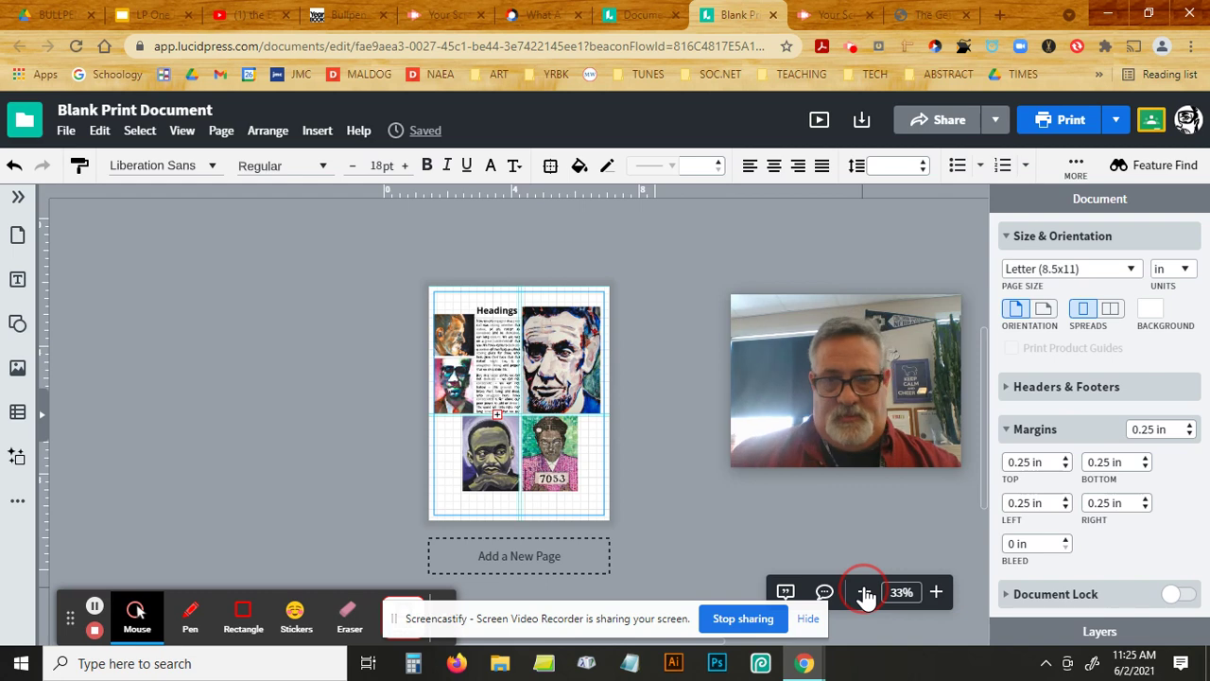
click(936, 593)
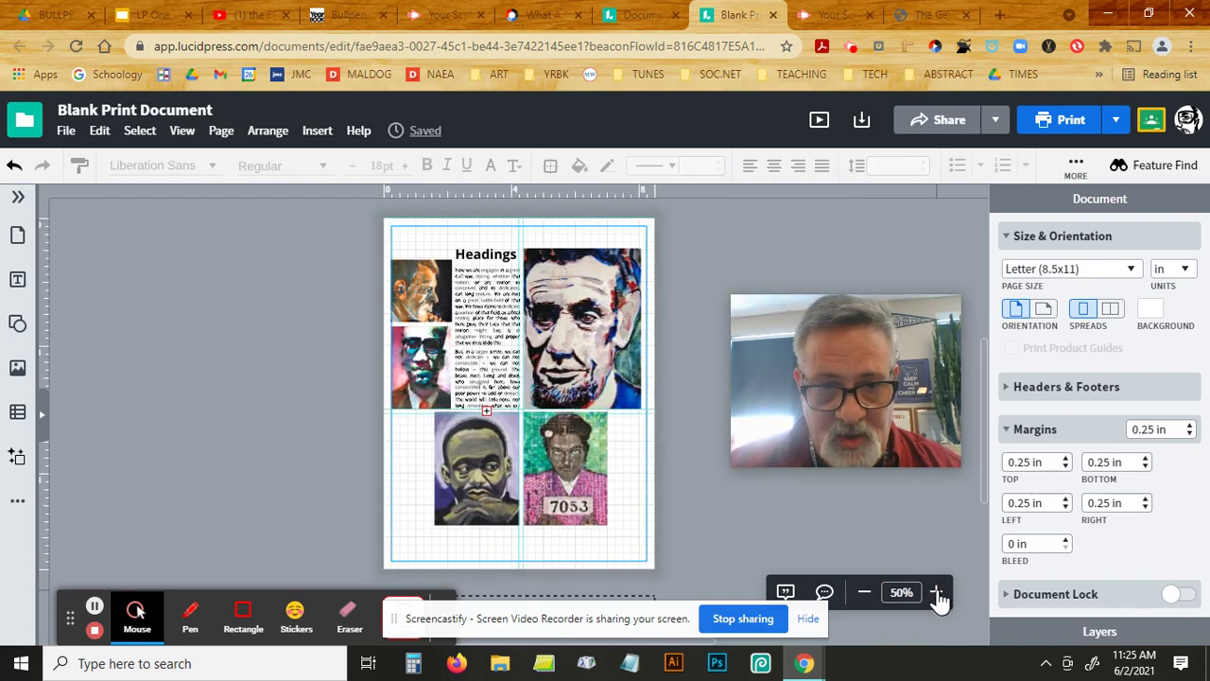
click(426, 359)
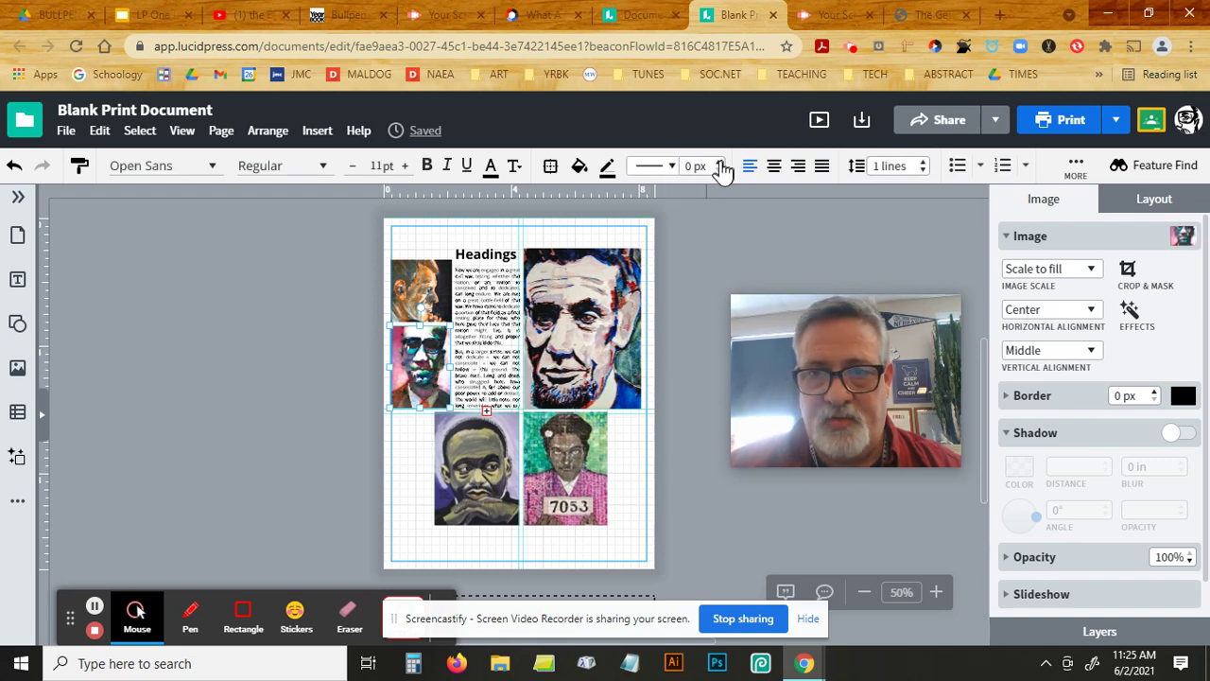
click(719, 162)
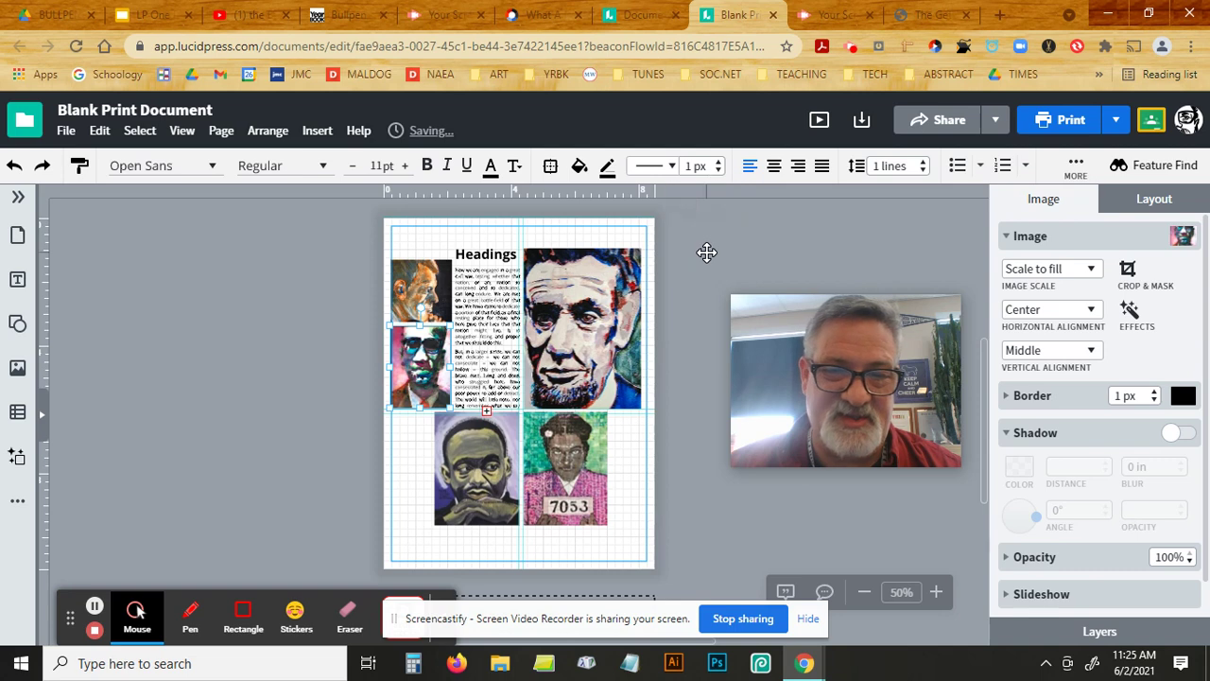
click(486, 581)
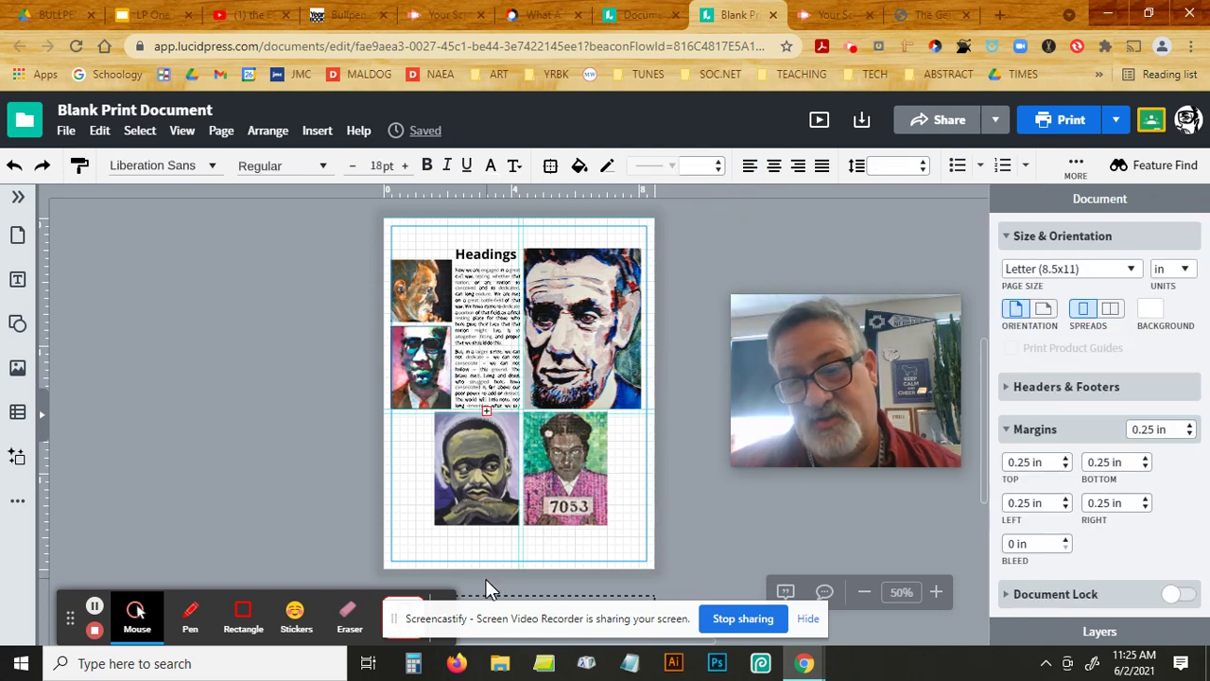
Step: Give the lower-left, lower-right and large Lincoln portraits 1 px black borders together
click(459, 478)
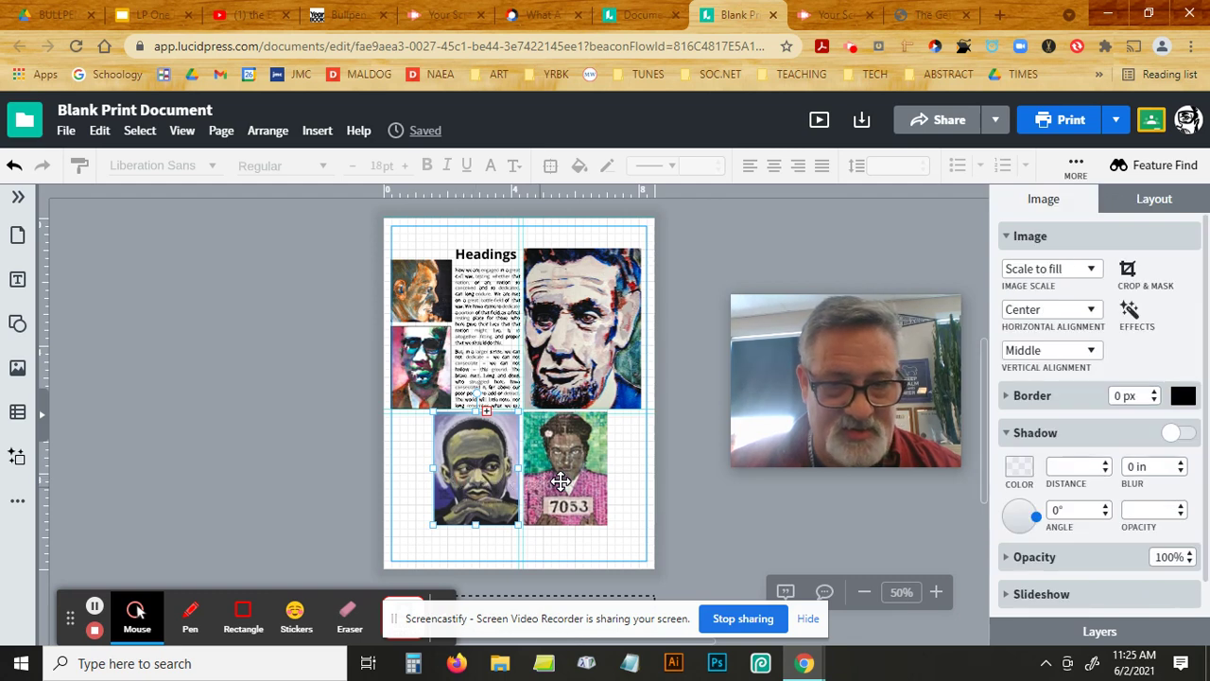
shift+click(571, 509)
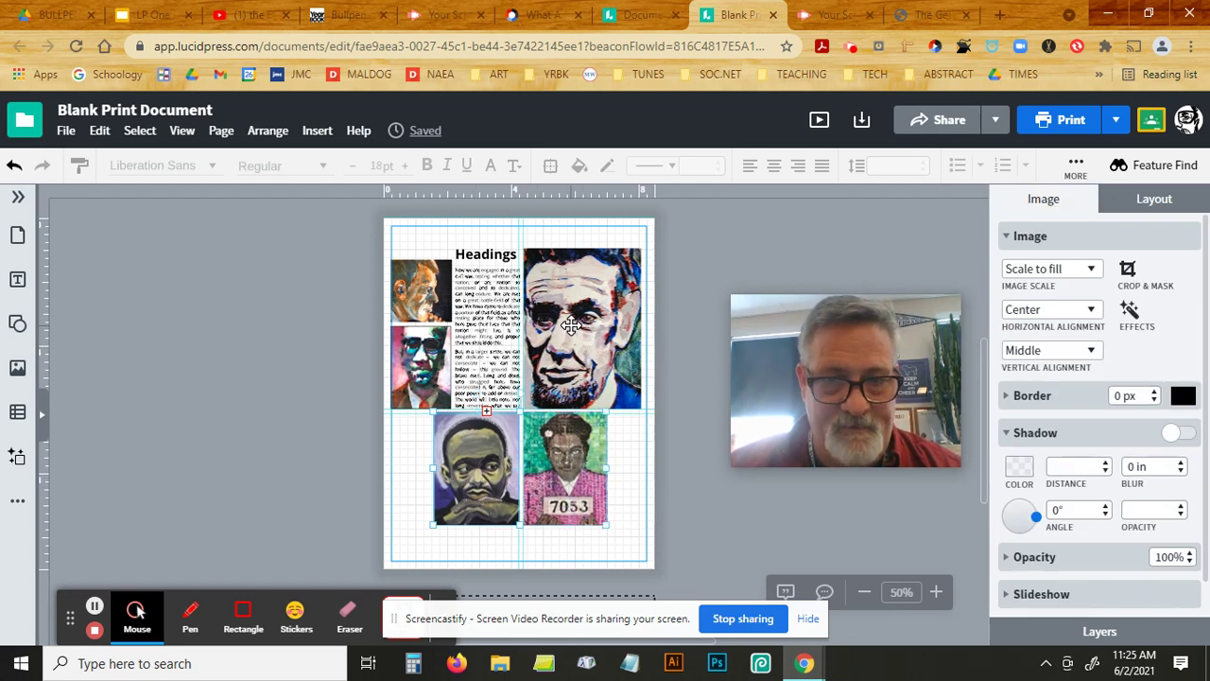
shift+click(571, 325)
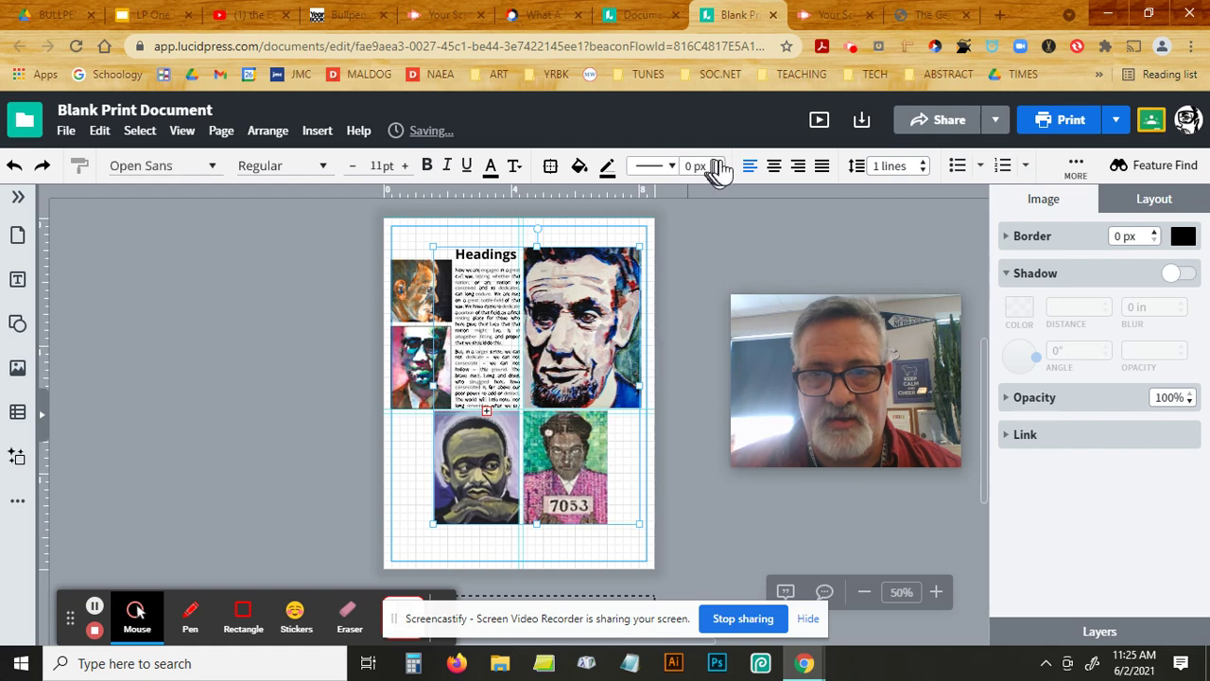
click(718, 162)
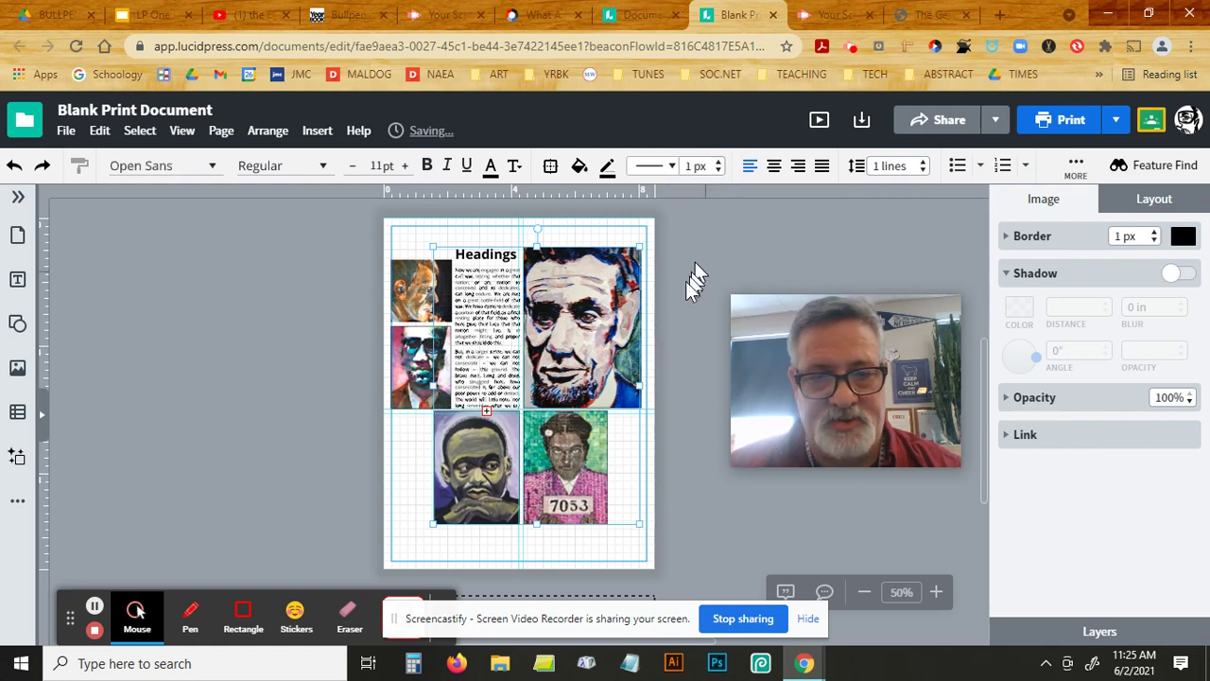
click(569, 566)
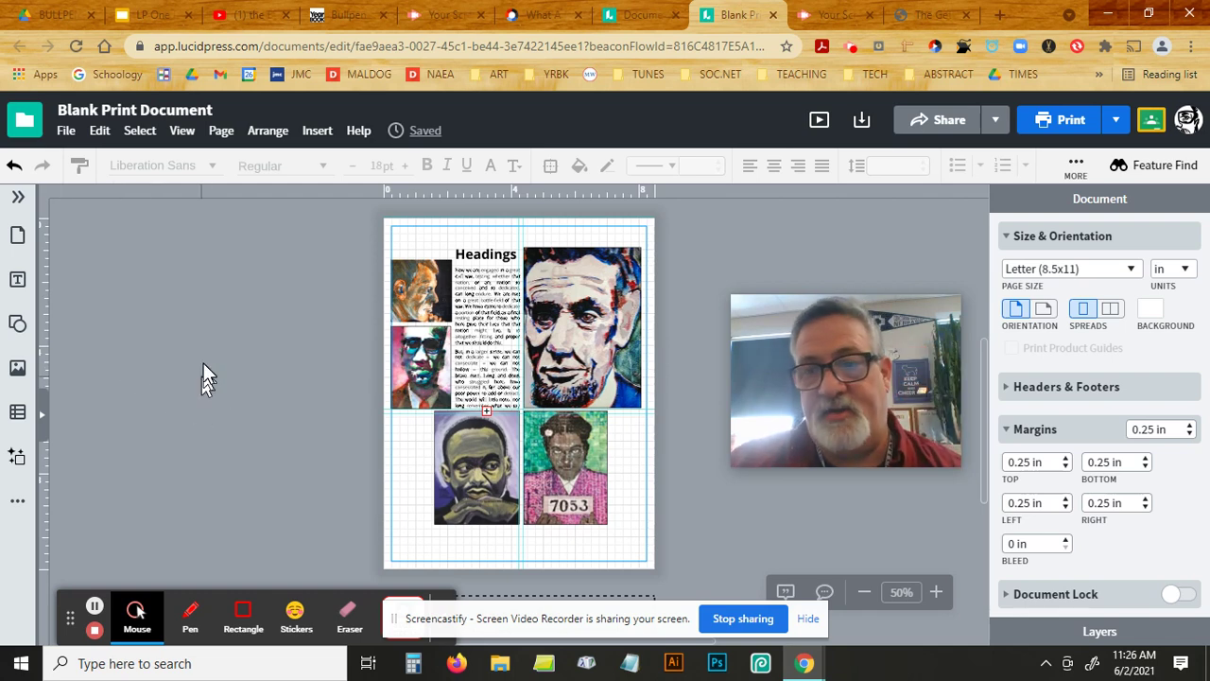
Step: Open the File menu to show the download, print and share options
click(66, 133)
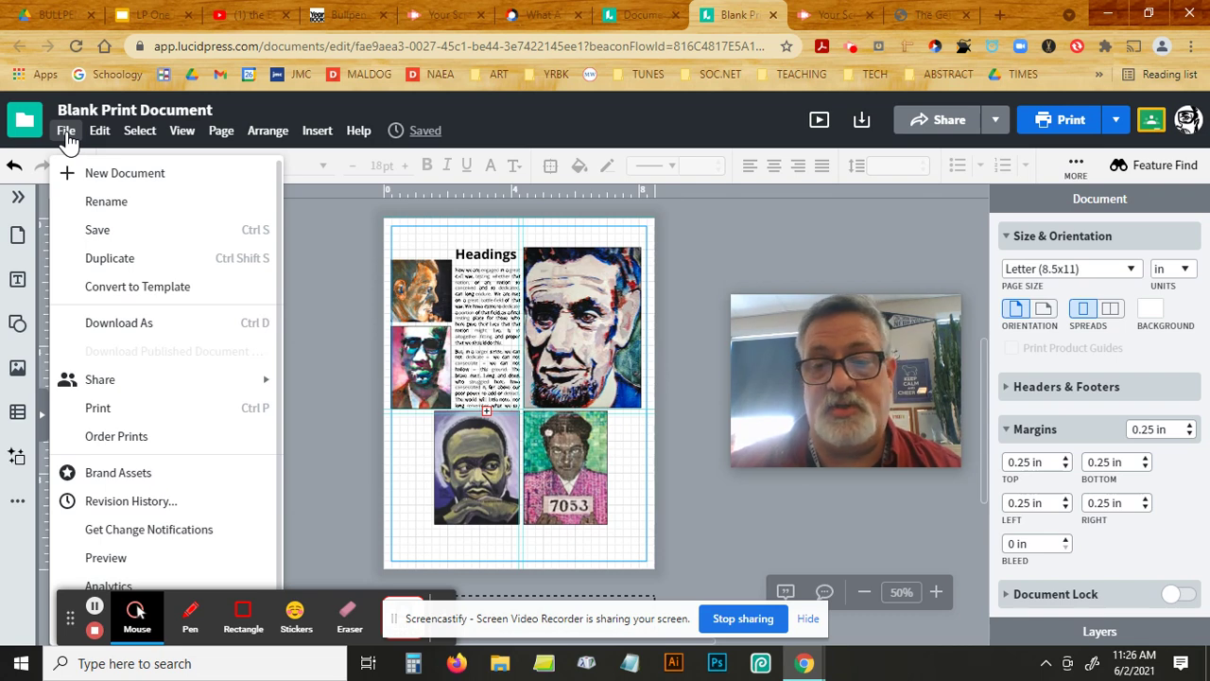
Step: Download all pages as a PNG at Screen (72 DPI) resolution
click(113, 325)
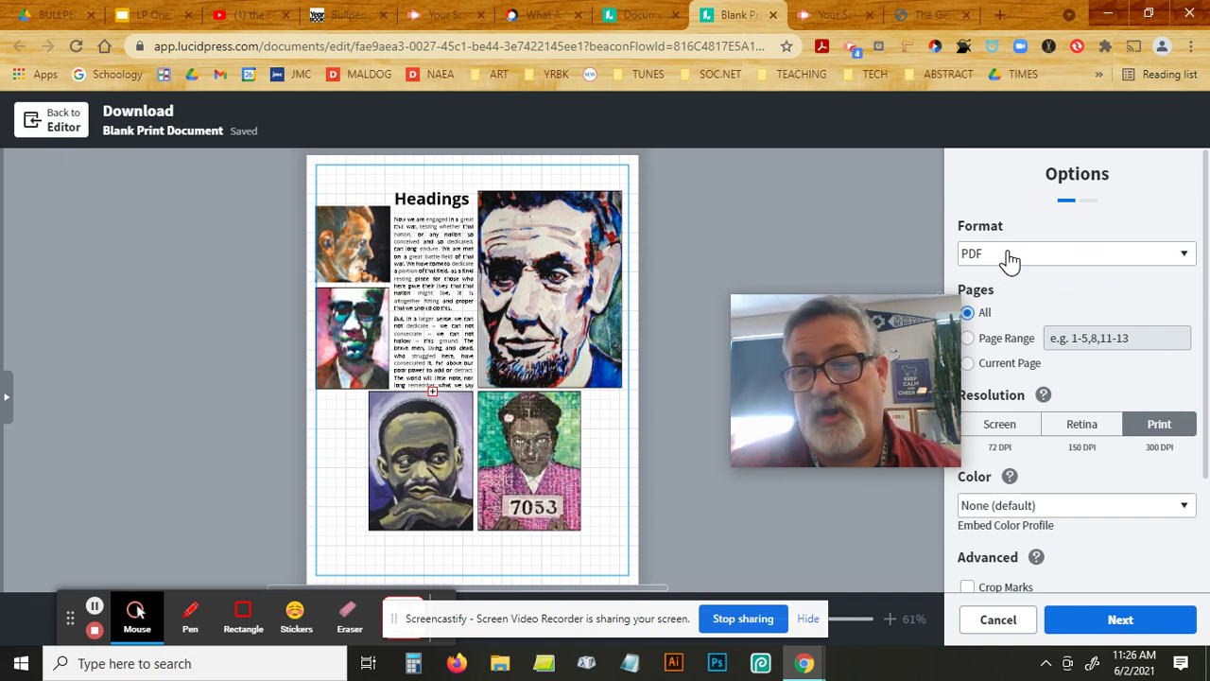
click(1005, 426)
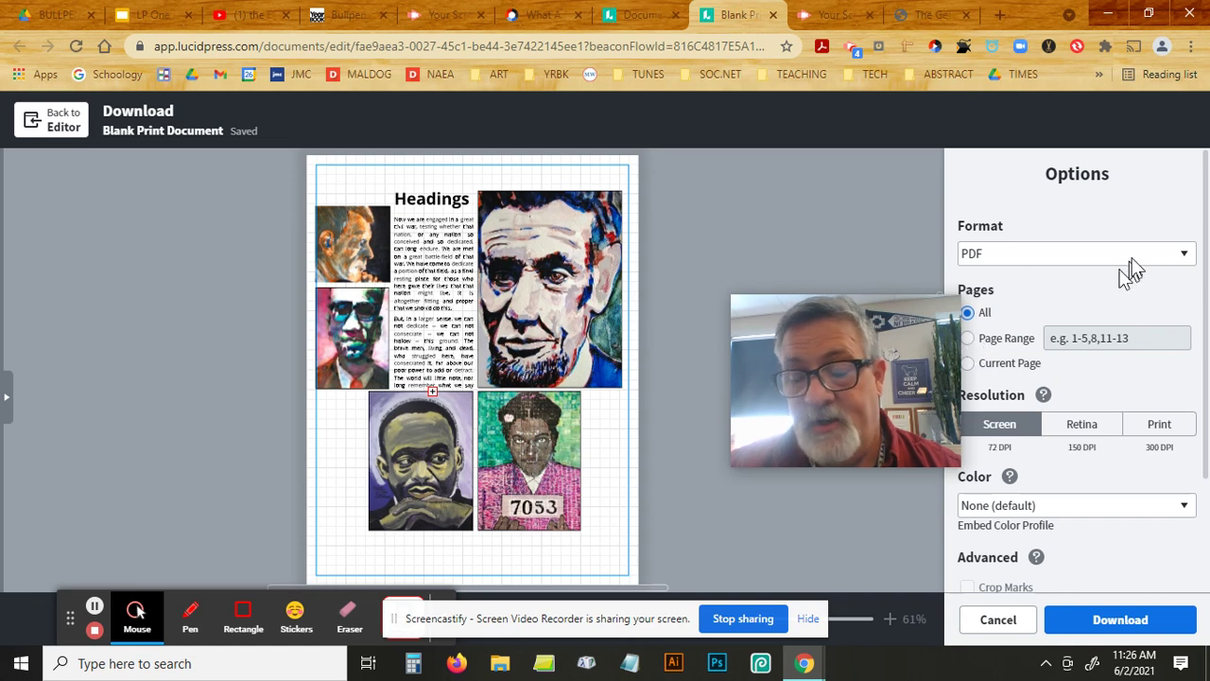
click(1184, 257)
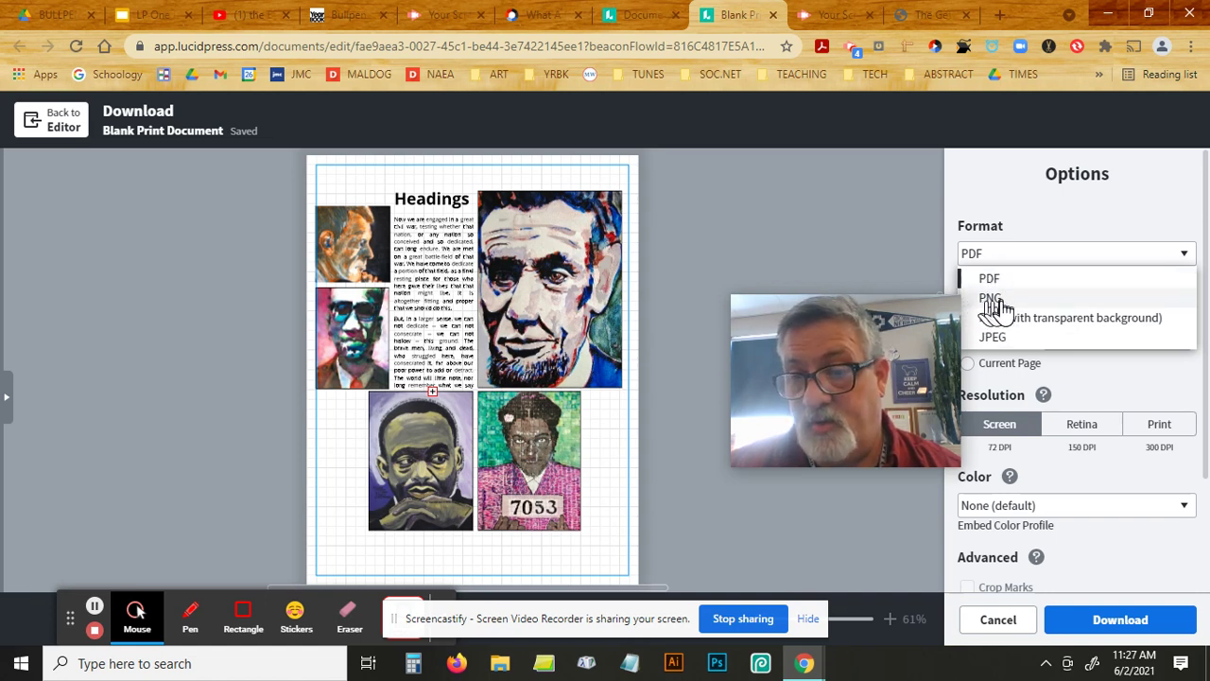
click(992, 303)
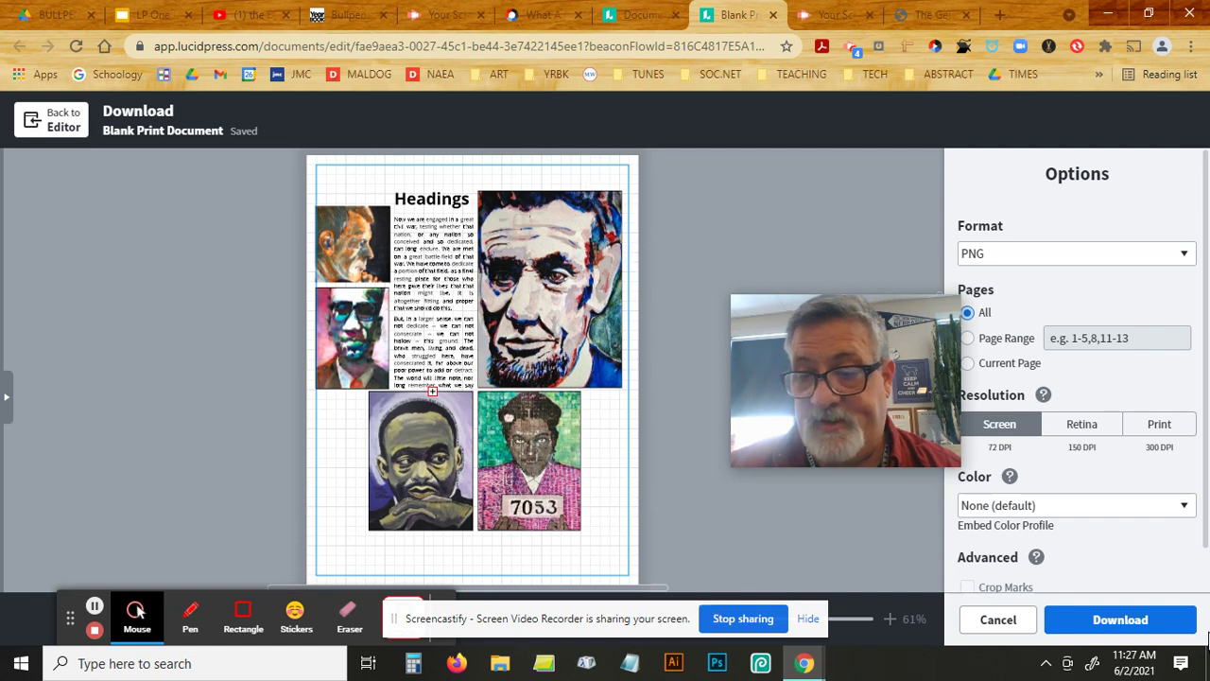
click(1129, 621)
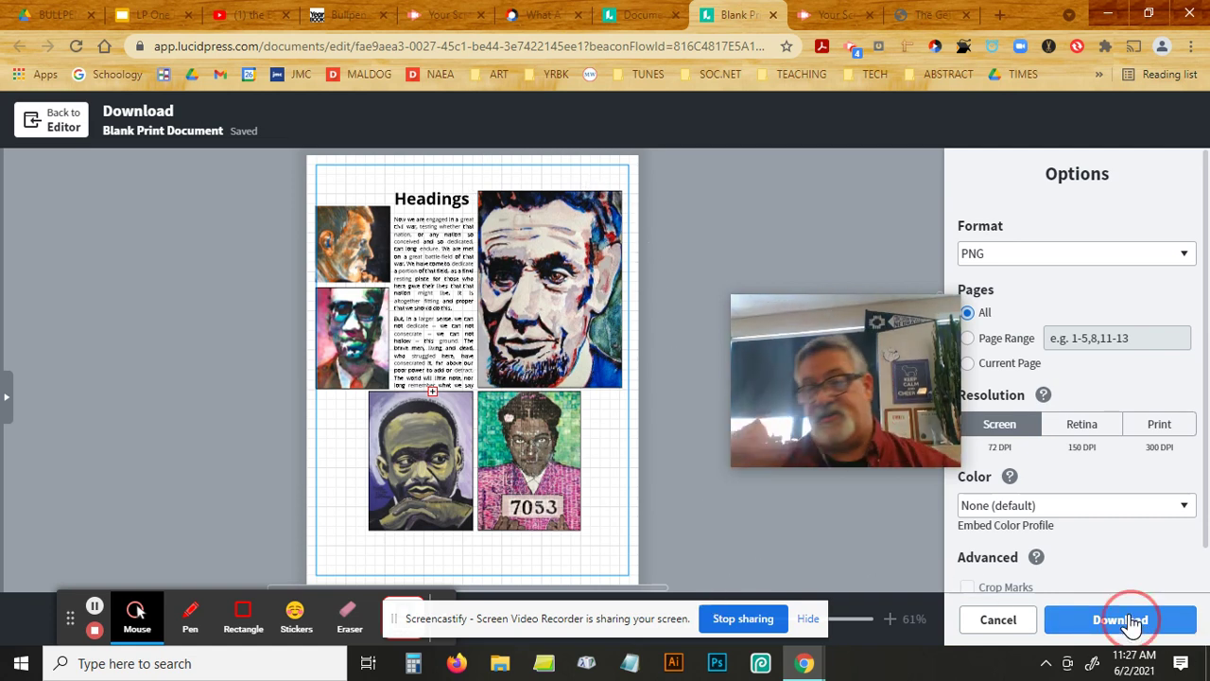